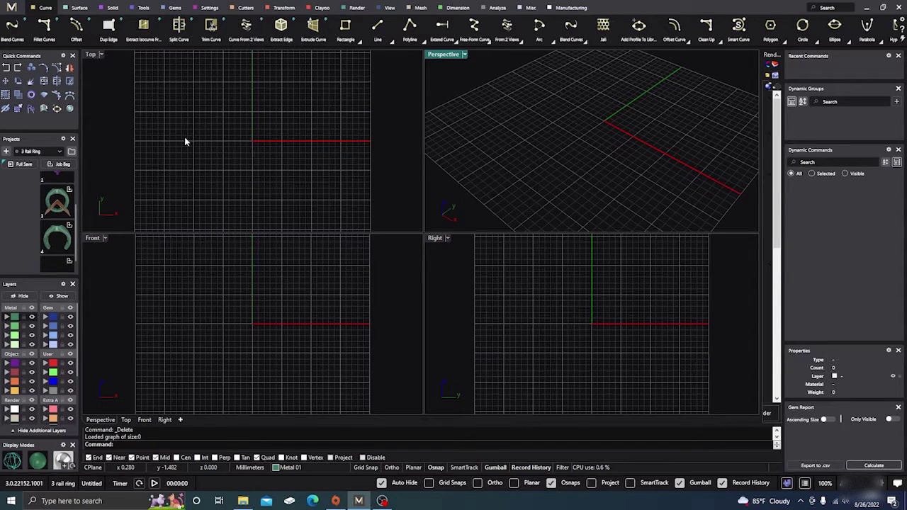
Create a ring rail in US finger size 7
left_click(143, 8)
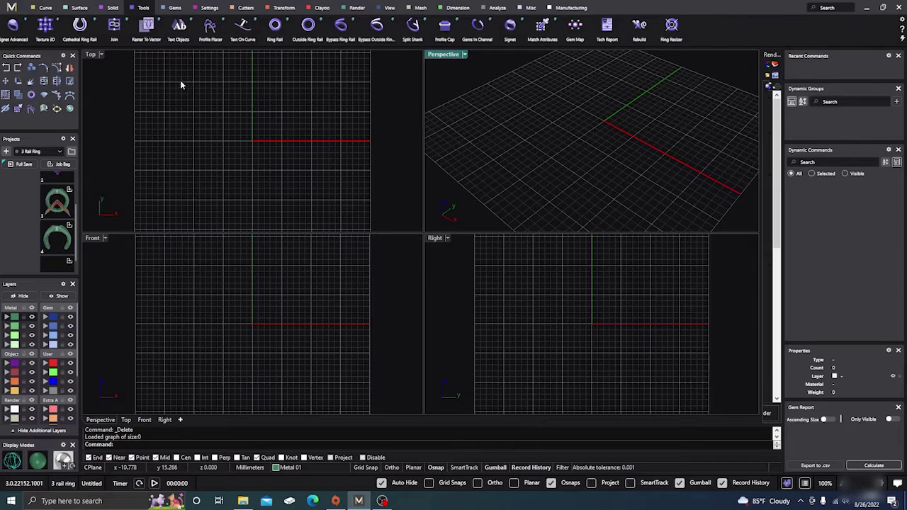
left_click(275, 26)
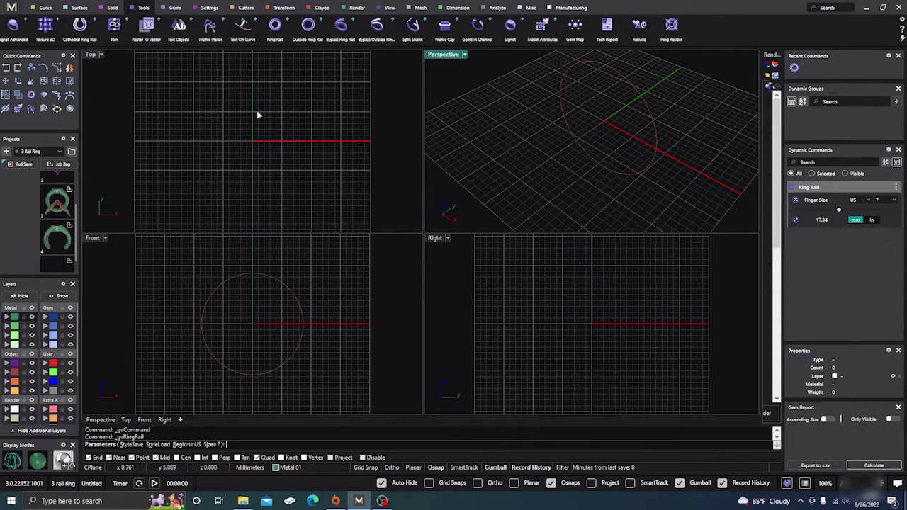
right_click(250, 138)
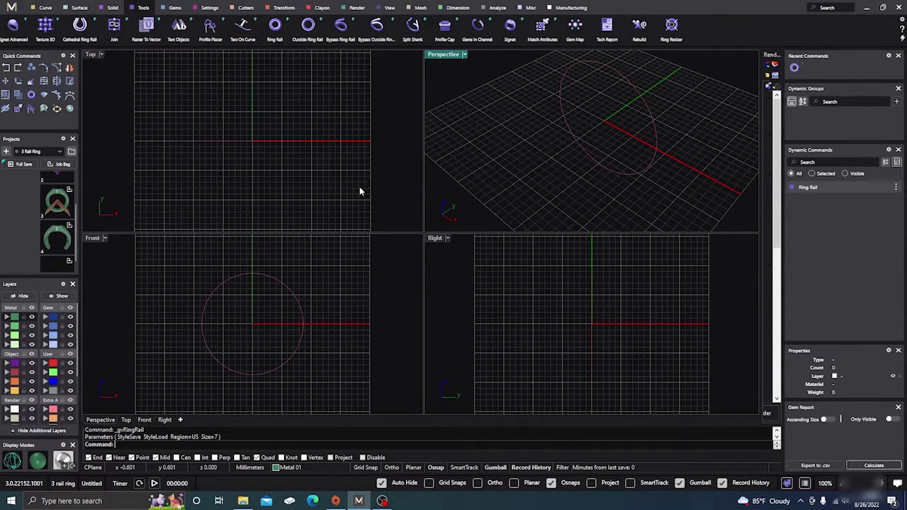
Start an advanced signet ring on the rail with top profile width 9.2, top profile height 10.8 and top distance to finger 3.9 mm
left_click(614, 174)
left_click(569, 184)
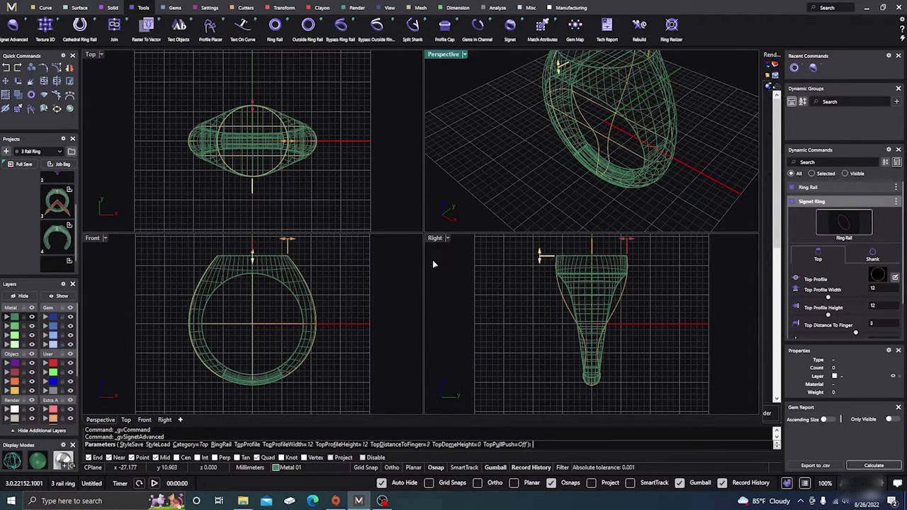
scroll(493, 368, "down", 2)
mouse_move(528, 276)
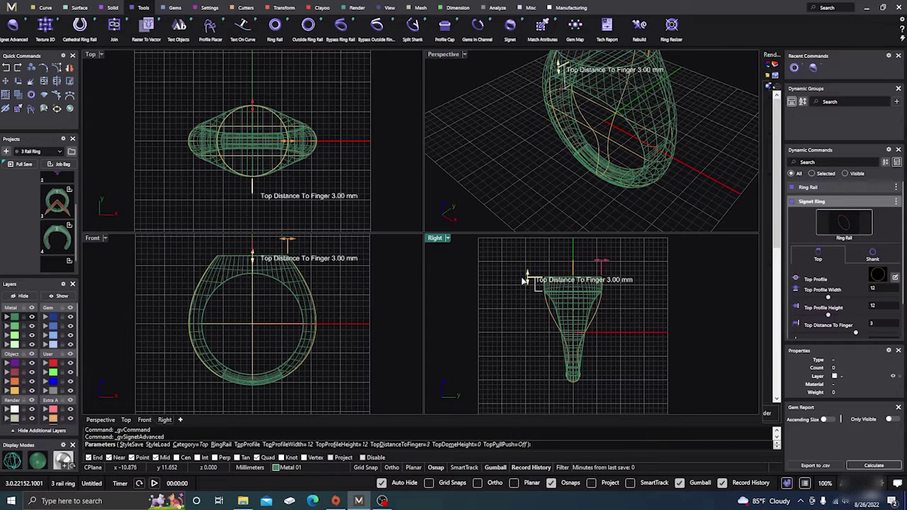
left_click_drag(528, 275, 528, 270)
mouse_move(251, 109)
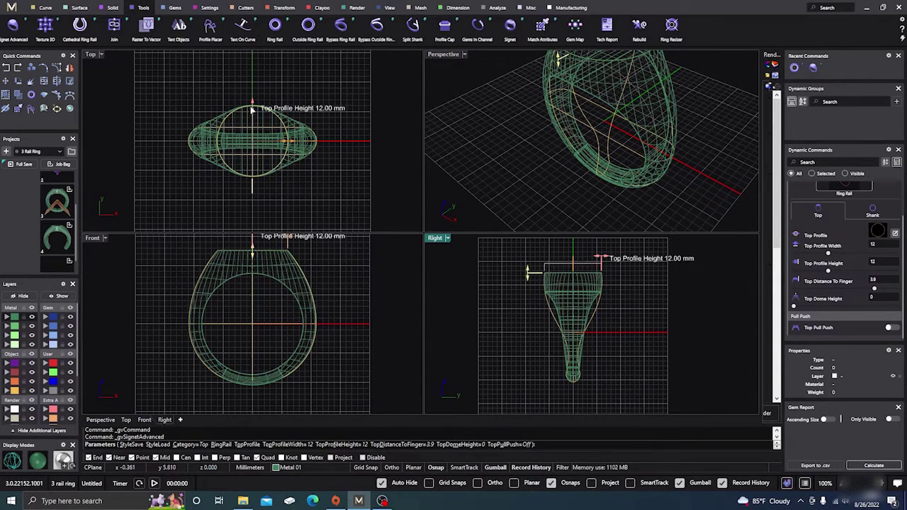
mouse_move(251, 106)
left_mouse_down()
mouse_move(253, 123)
mouse_move(253, 111)
left_mouse_up()
mouse_move(287, 143)
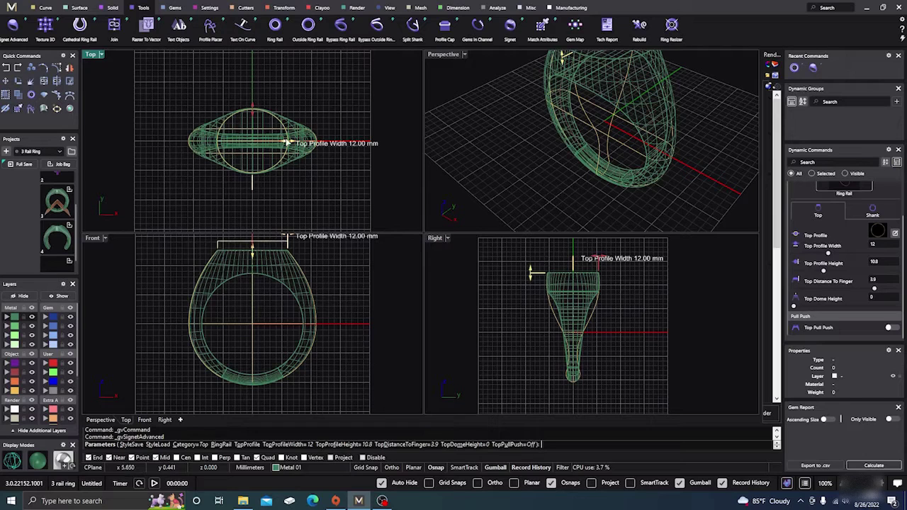
left_click_drag(287, 143, 282, 143)
mouse_move(273, 147)
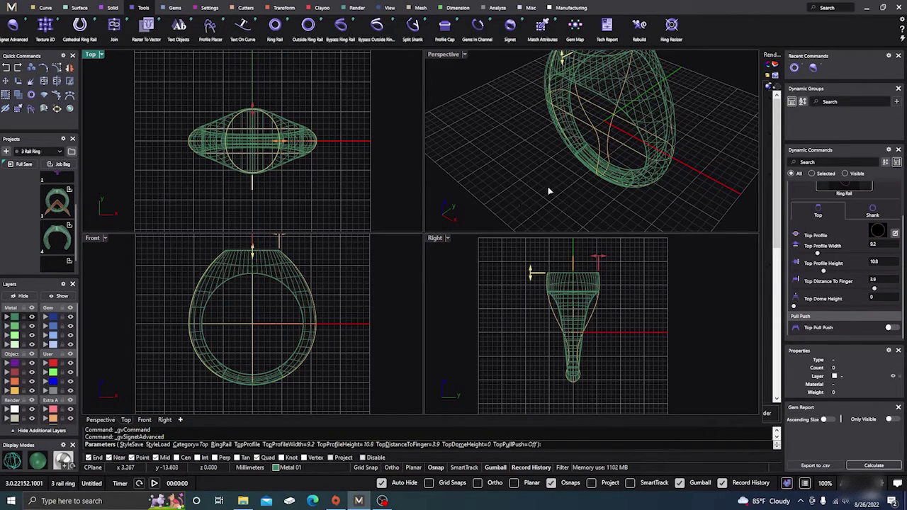
Set the shank's bottom profile to 4.5 mm wide and 2.2 mm high and finish the signet ring
left_click(870, 216)
scroll(574, 370, "up", 3)
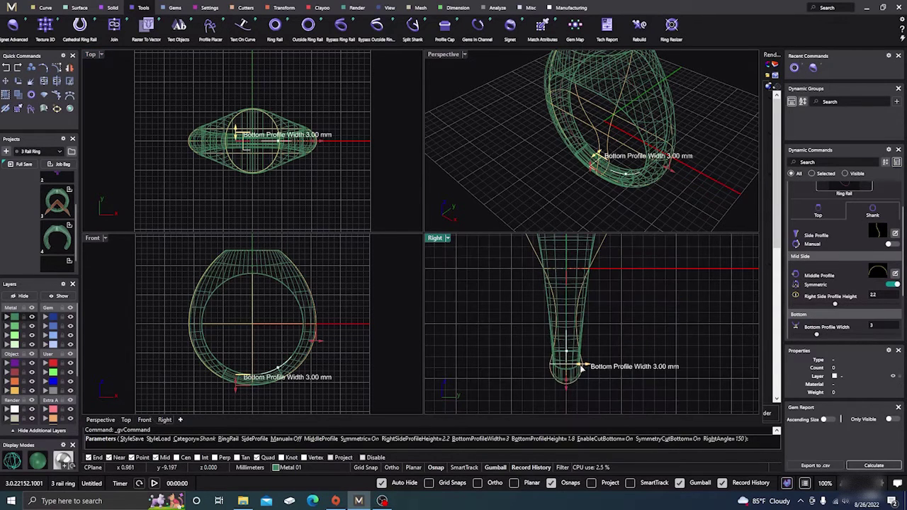
mouse_move(587, 368)
left_mouse_down()
mouse_move(568, 367)
mouse_move(594, 368)
mouse_move(567, 392)
mouse_move(594, 367)
left_mouse_up()
key("Return")
left_click(474, 158)
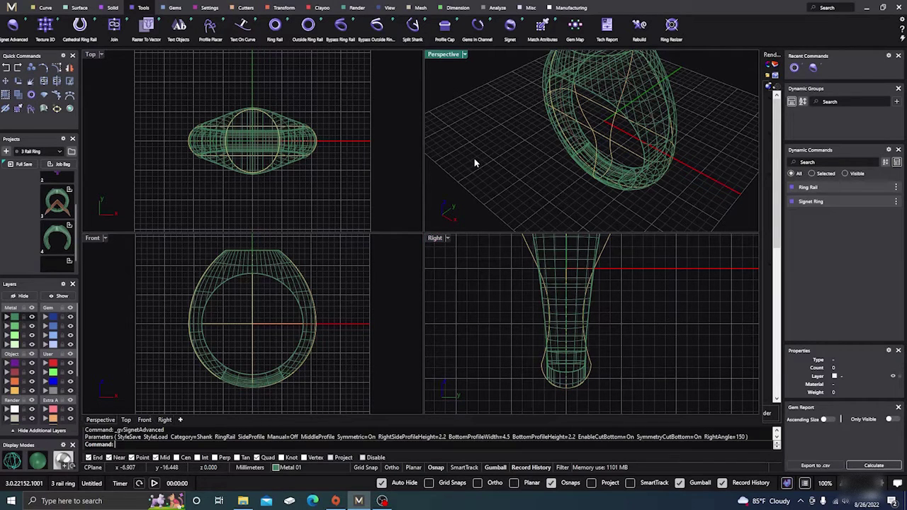
left_click(14, 392)
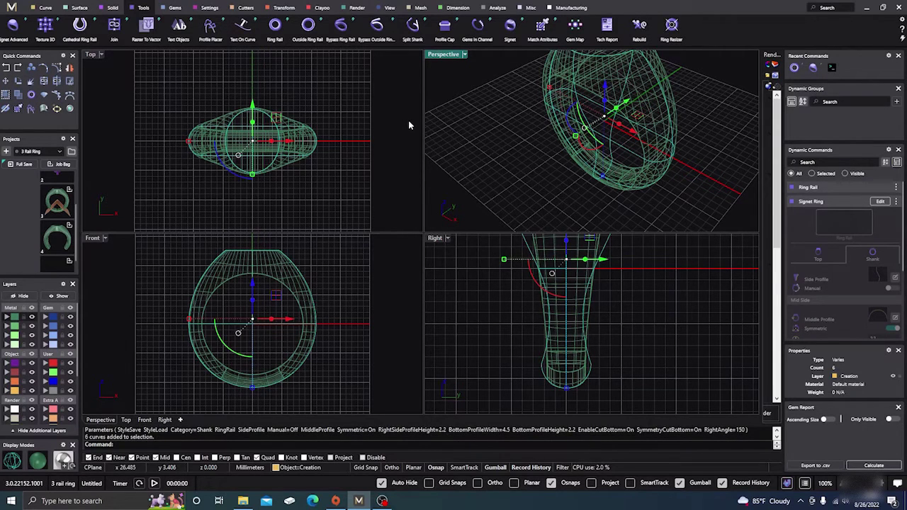
left_click(399, 136)
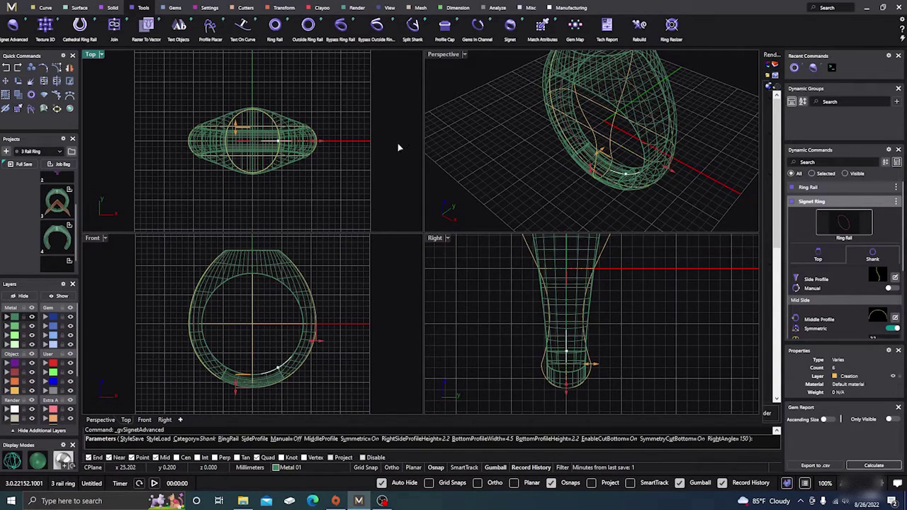
right_click(392, 155)
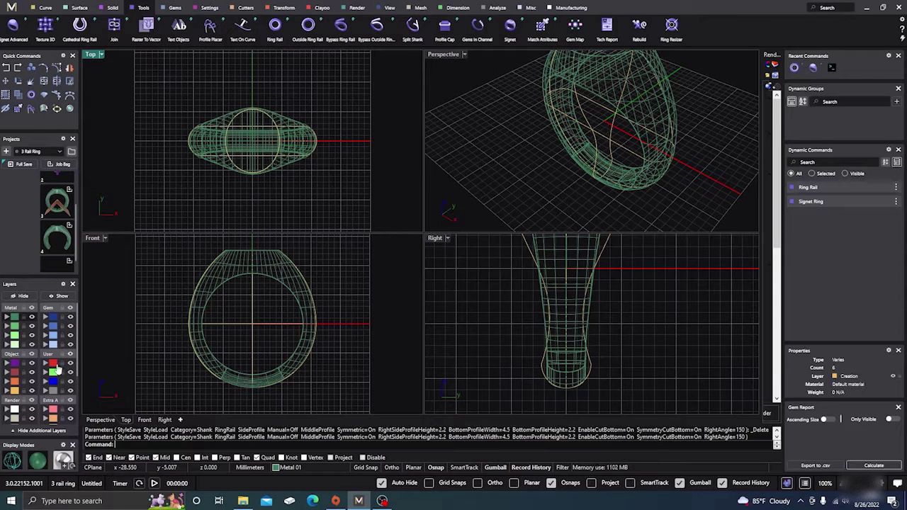
left_click(15, 391)
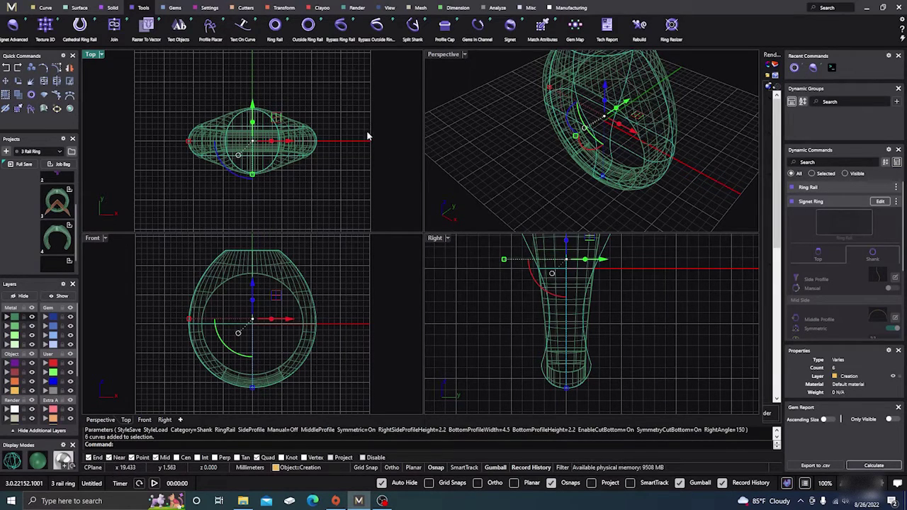
left_click(481, 138)
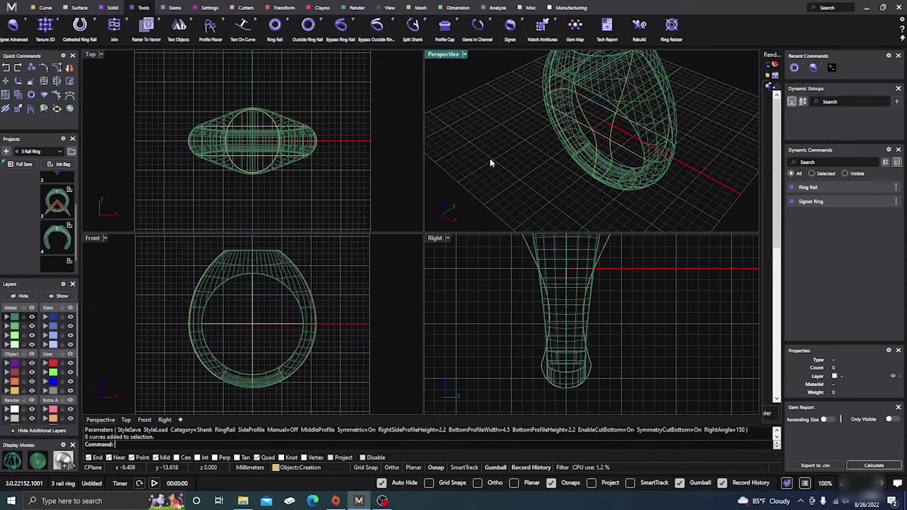
Delete the signet ring's construction curves that run through the finger opening
right_click_drag(502, 177, 622, 150)
left_click(576, 105)
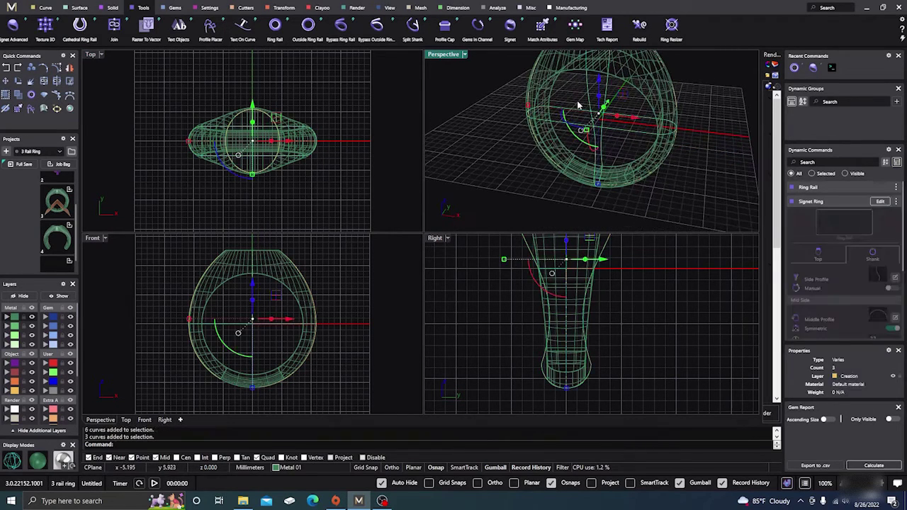
key("Delete")
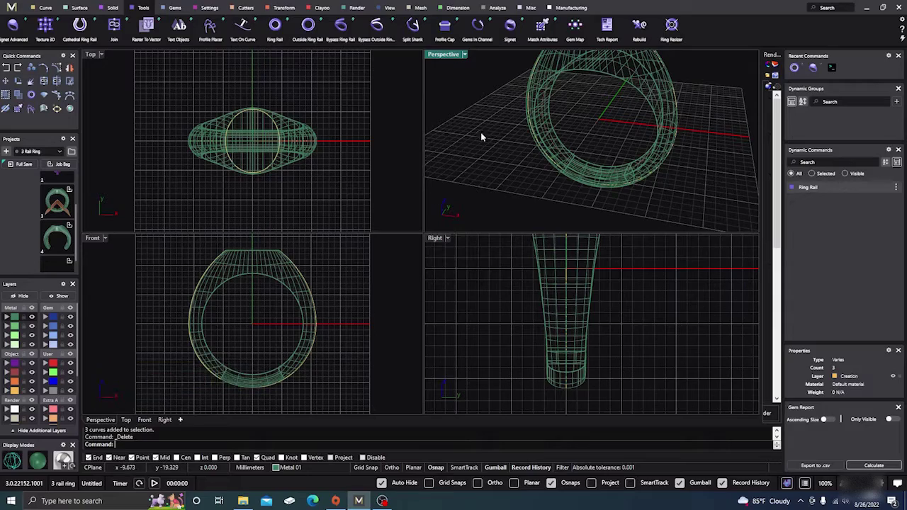
Shade the ring in a maximized Perspective viewport and examine its solid body from several angles
double_click(444, 55)
right_click_drag(435, 188, 388, 253)
left_click(37, 462)
mouse_move(356, 354)
right_mouse_down()
mouse_move(376, 311)
mouse_move(422, 295)
mouse_move(444, 331)
right_mouse_up()
left_click(494, 168)
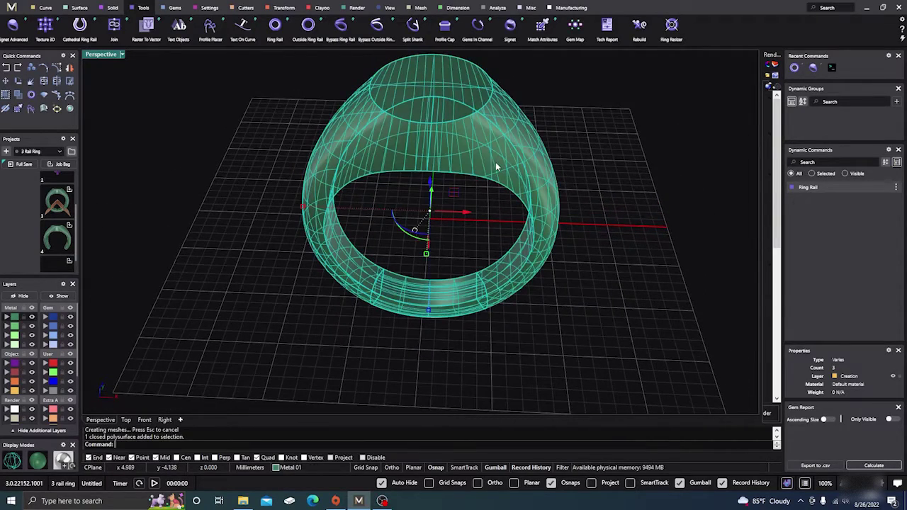
left_click(653, 295)
left_click(545, 199)
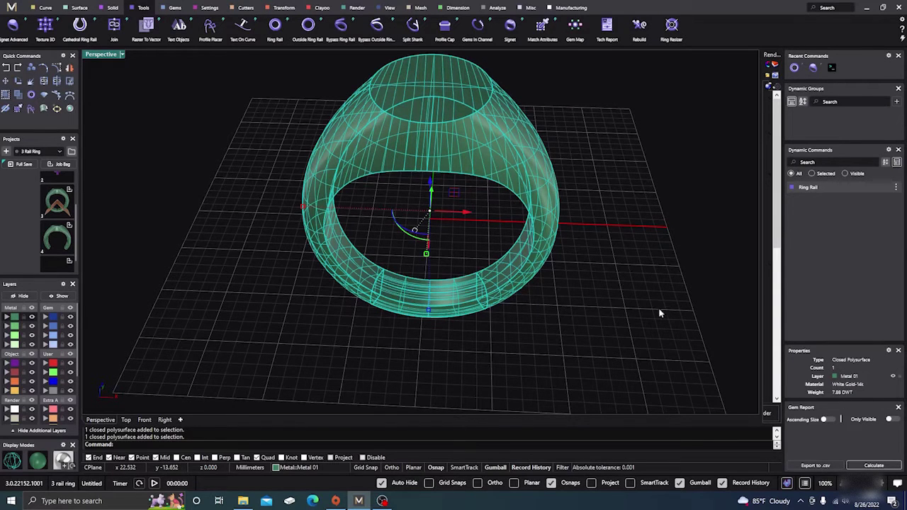
right_click_drag(603, 296, 555, 310)
left_click(357, 331)
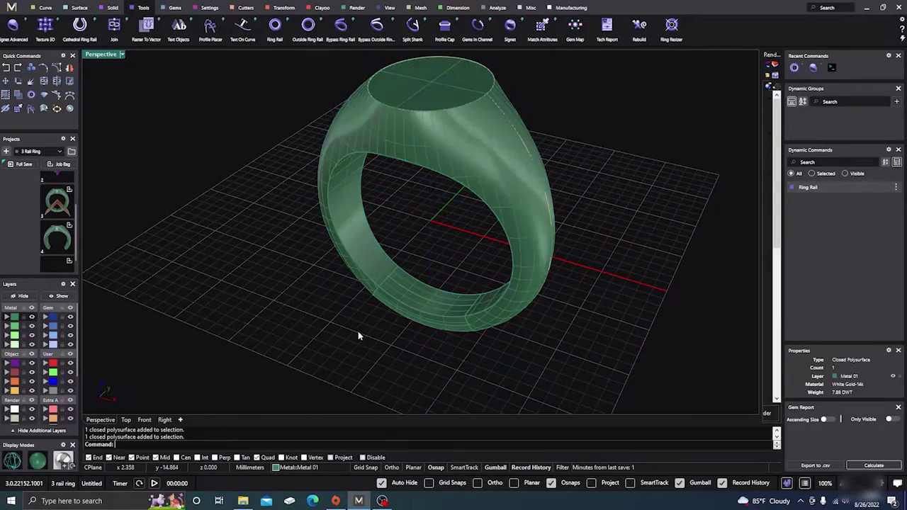
scroll(299, 330, "down", 2)
right_click_drag(299, 330, 310, 304)
Draw a line on the Cutting layer in the Front view, from 0,0,0 diagonally down and left past the shank
left_click(144, 420)
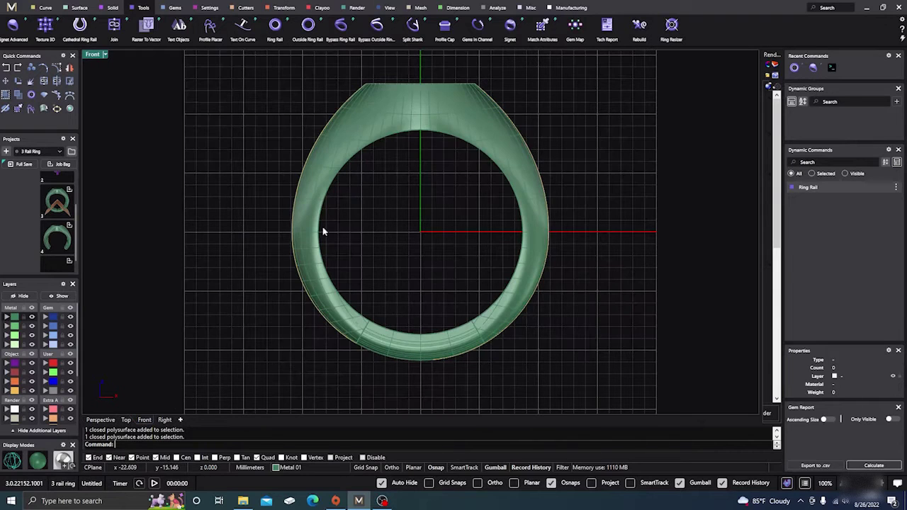
right_click_drag(403, 201, 399, 231)
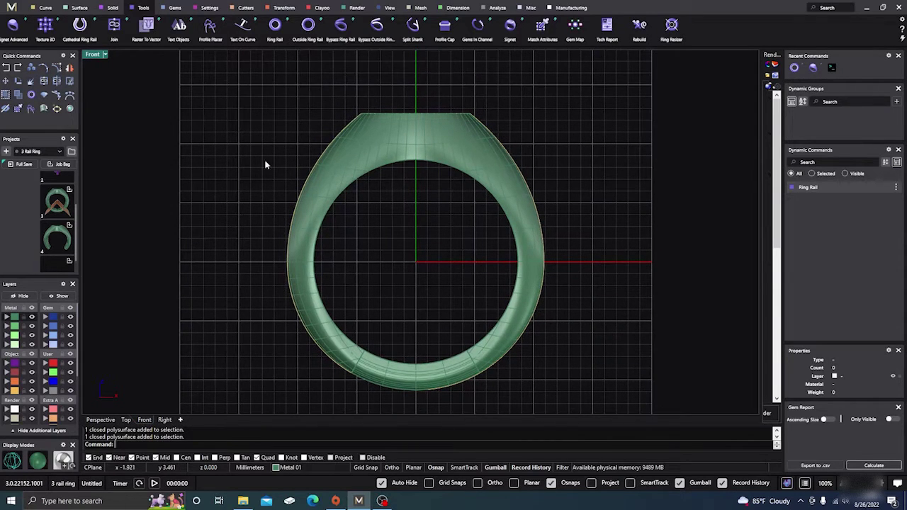
left_click(44, 9)
left_click(377, 32)
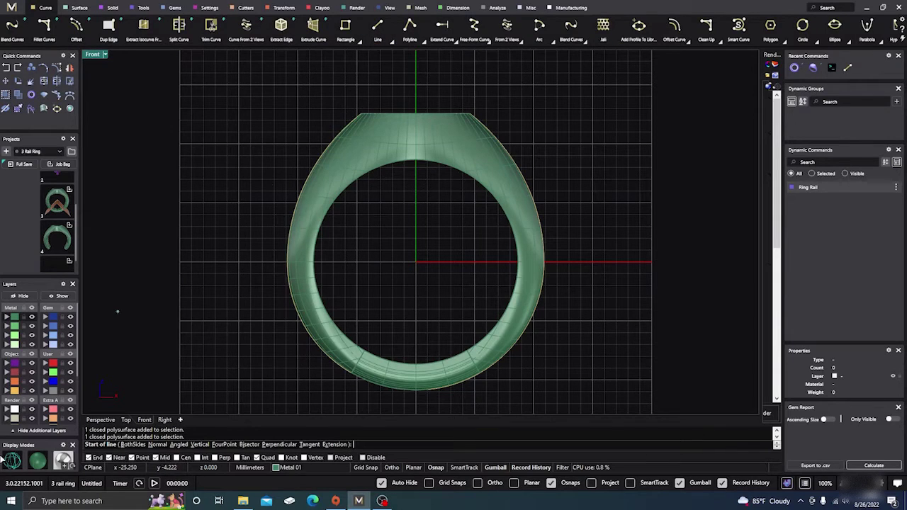
left_click(15, 382)
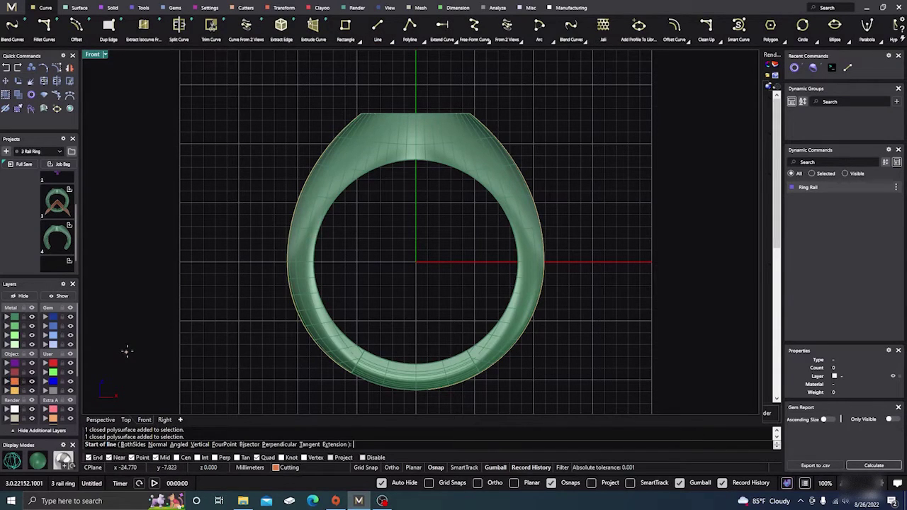
type("0,0,0")
key("Return")
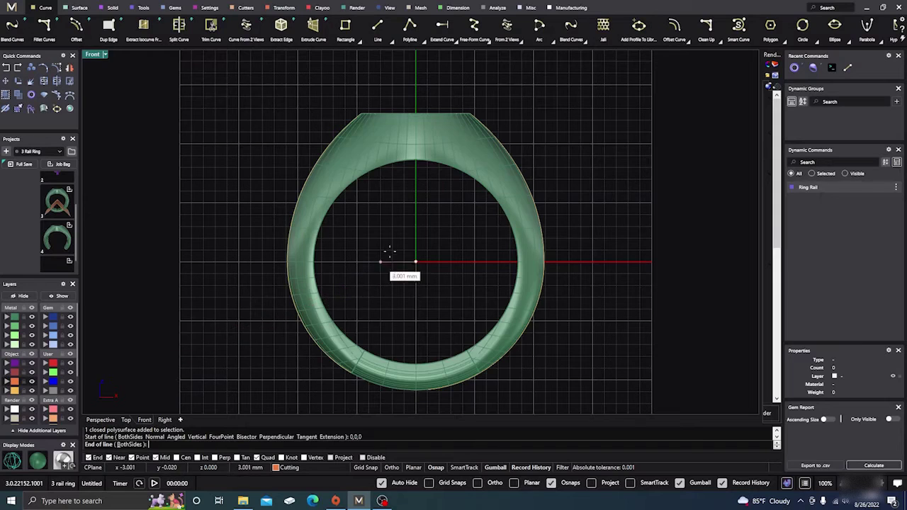
scroll(392, 241, "down", 3)
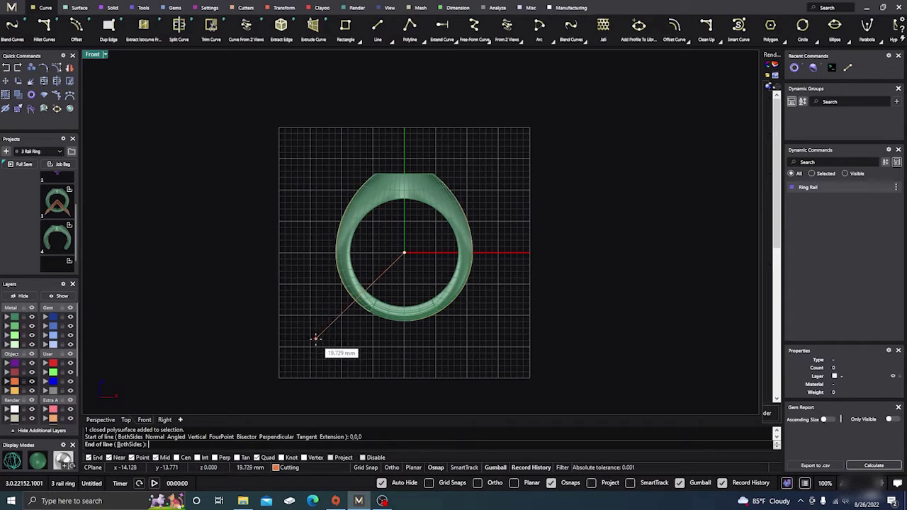
left_click(348, 341)
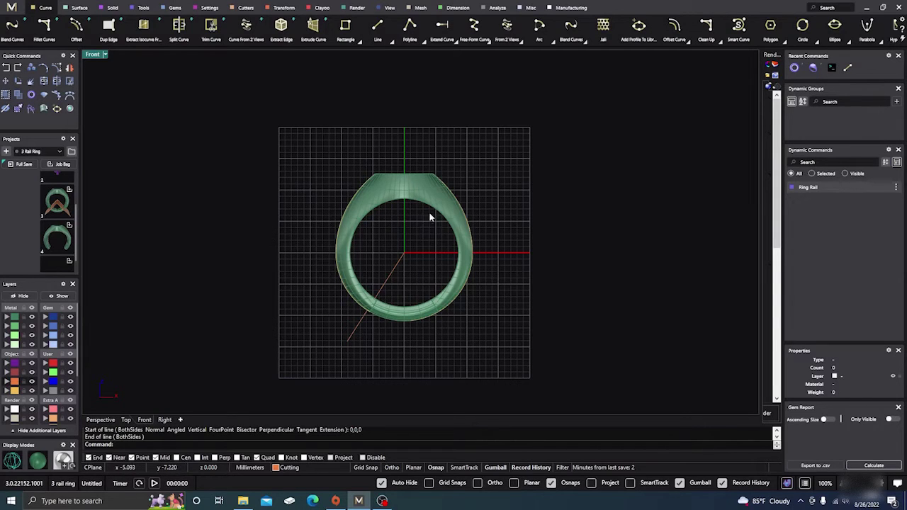
Extrude the cutting line straight to both sides into a surface wider than the ring, keeping the input line
left_click(390, 272)
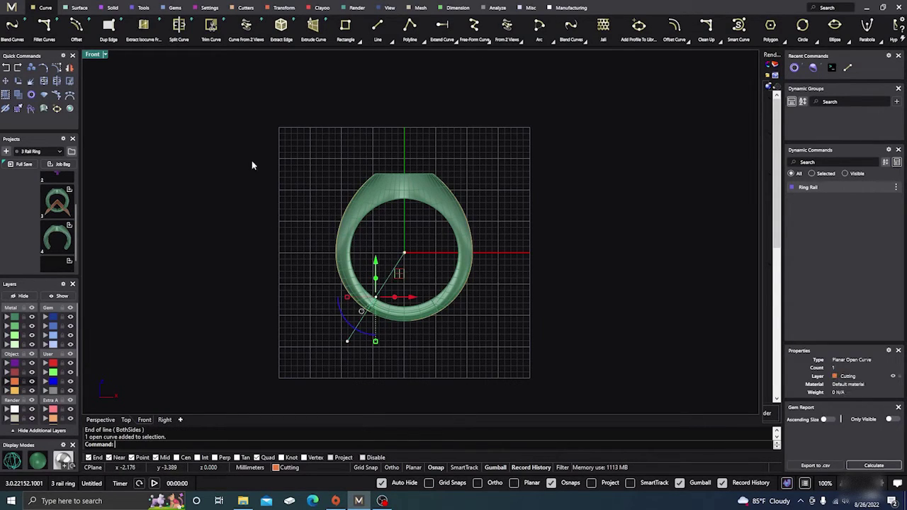
left_click(112, 8)
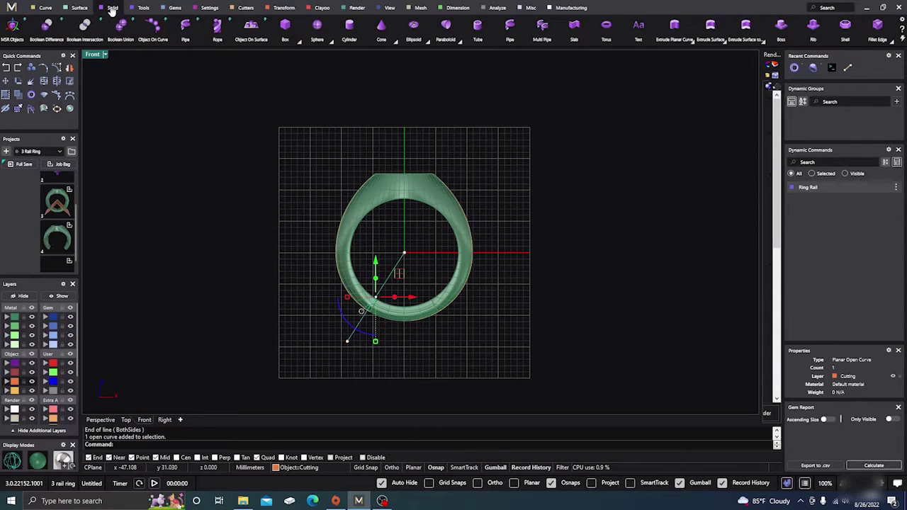
left_click(692, 40)
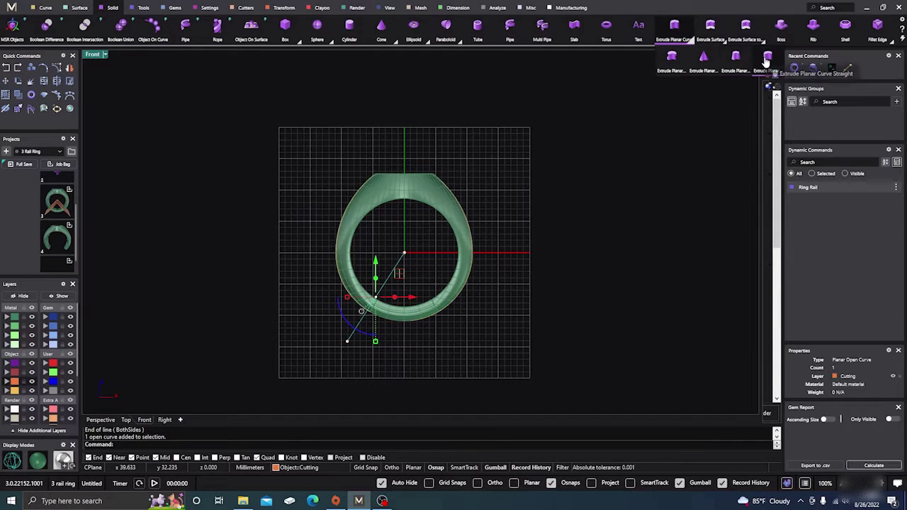
left_click(767, 58)
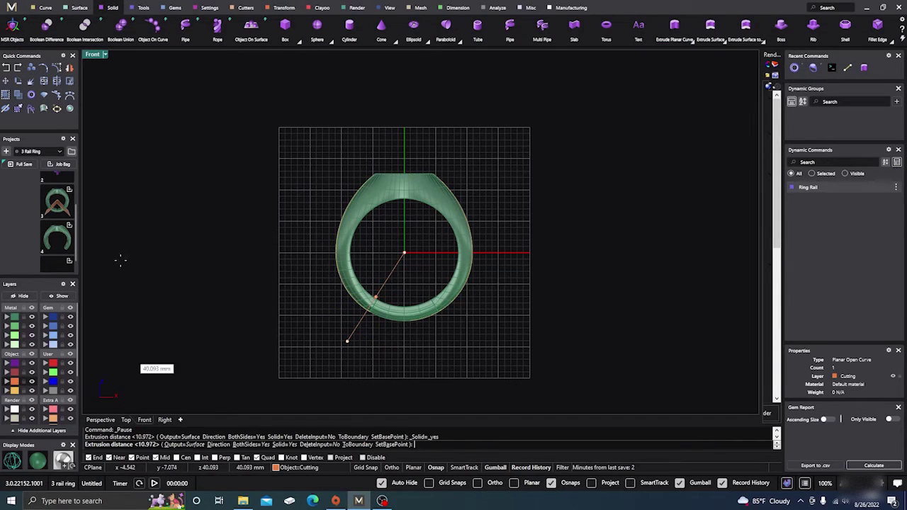
double_click(92, 55)
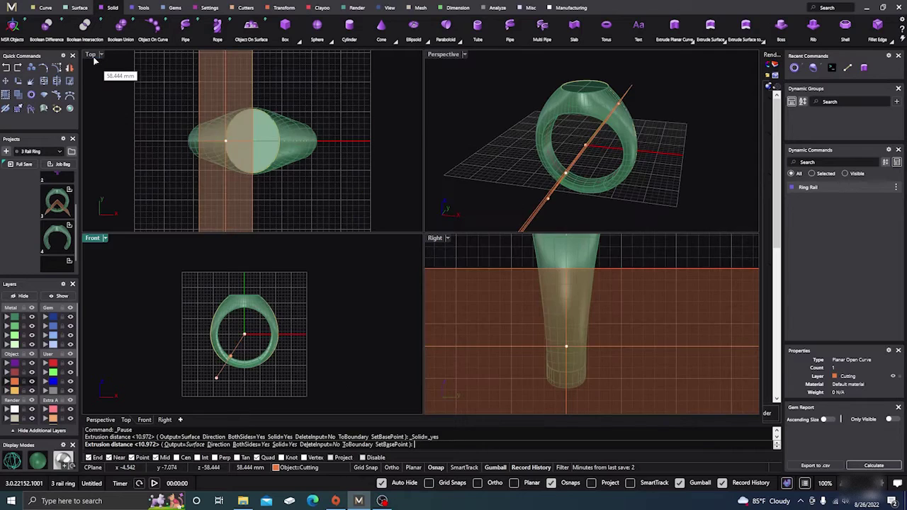
left_click(491, 277)
left_click(451, 106)
right_click_drag(456, 144, 468, 160)
scroll(249, 353, "up", 3)
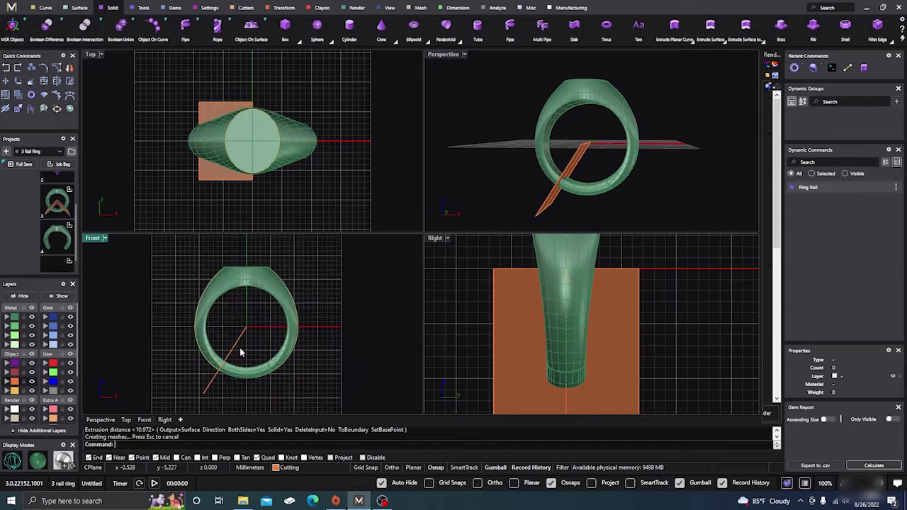
Mirror the cutting line and its extruded surface across the vertical axis through 0,0,0 in the Front view, keeping the originals
left_click_drag(242, 354, 216, 333)
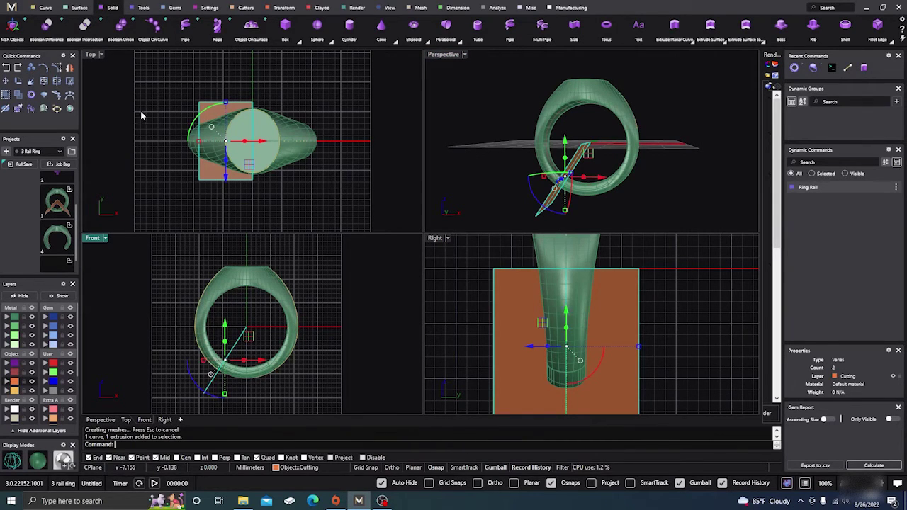
left_click(70, 67)
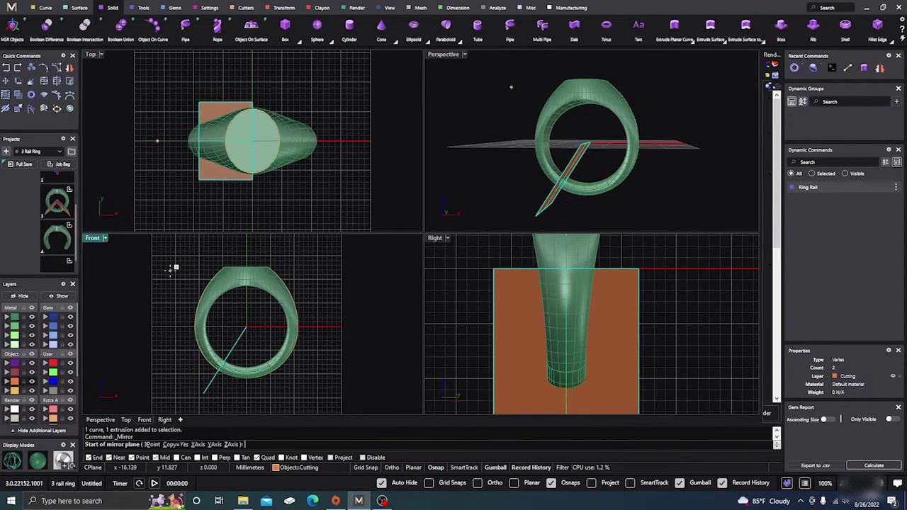
type("0,0,0")
key("Return")
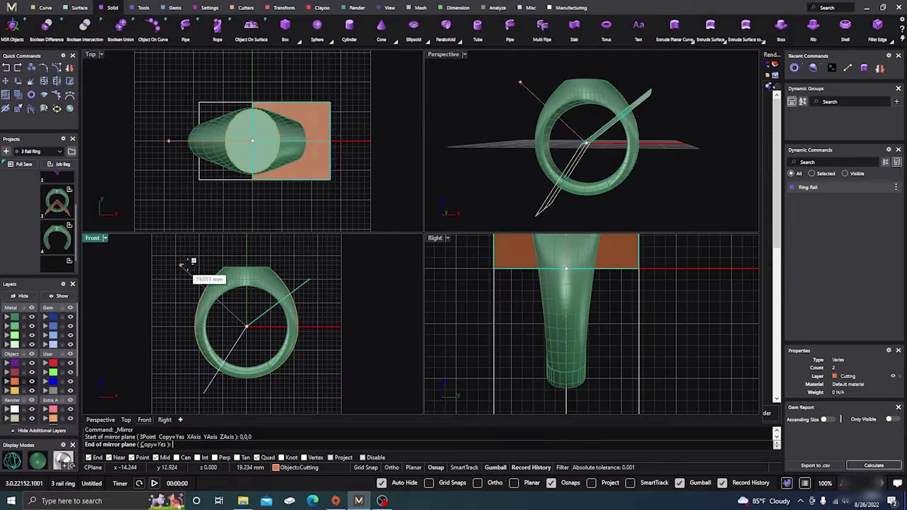
left_click(247, 250)
left_click(459, 96)
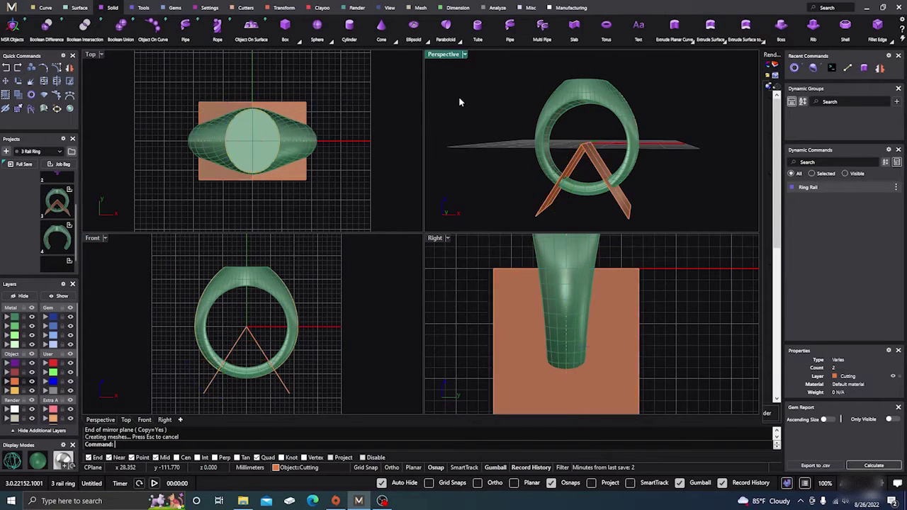
Split the ring body with the two angled cutting surfaces in a maximized Perspective viewport
double_click(448, 56)
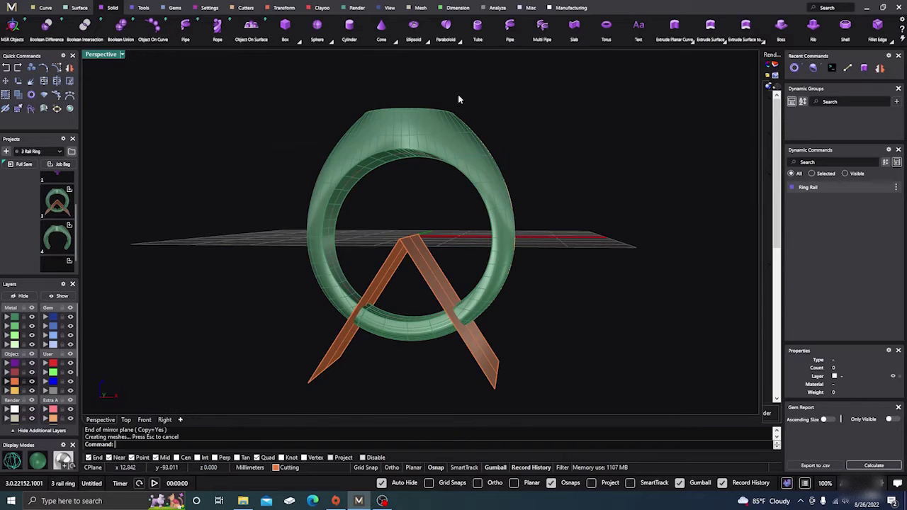
right_click_drag(466, 111, 608, 210)
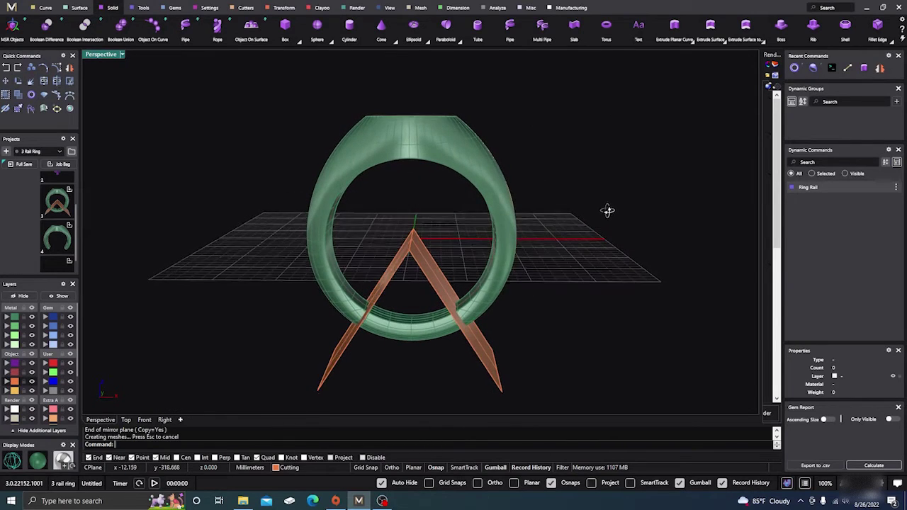
left_click(489, 166)
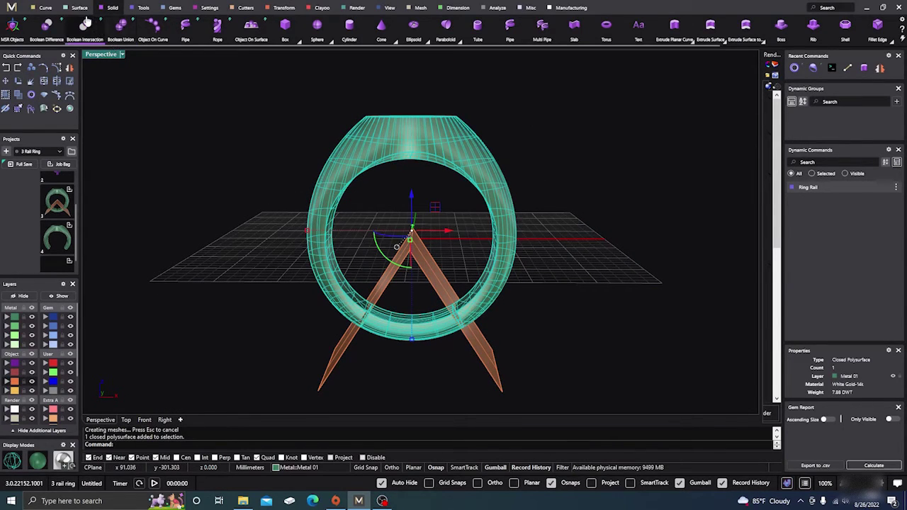
left_click(57, 82)
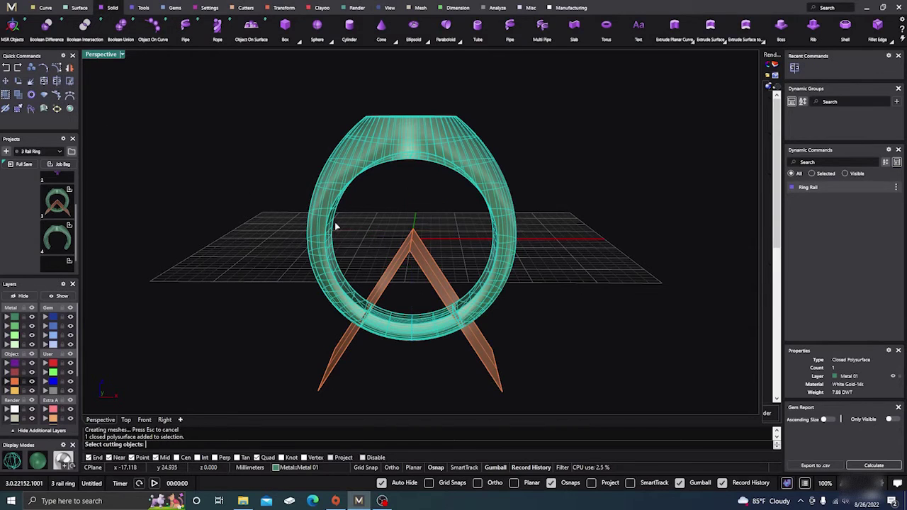
left_click(399, 272)
key("Return")
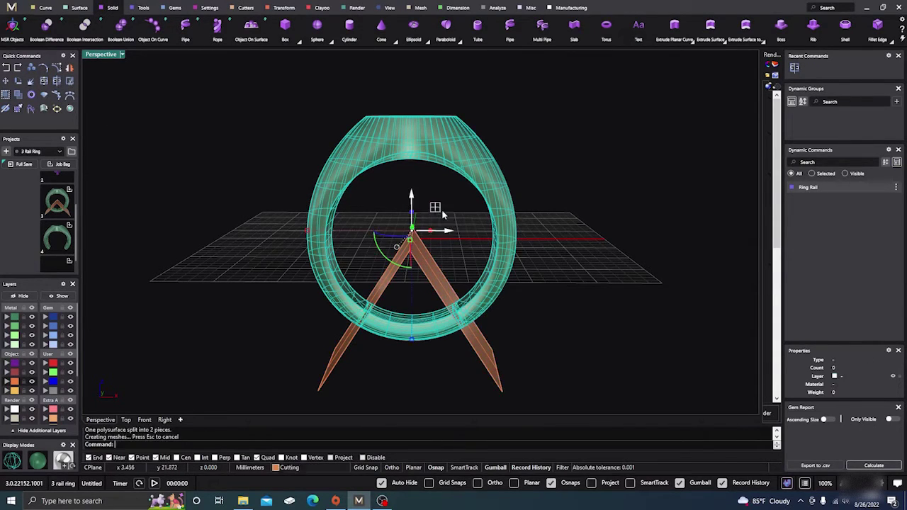
Delete both cutting surfaces together with their input lines
left_click(460, 259)
left_click(386, 260)
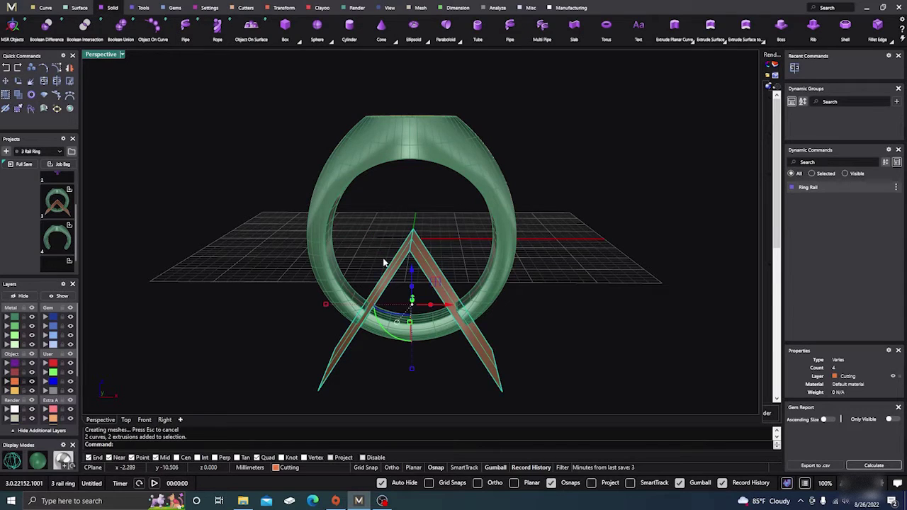
key("Delete")
Move the split-off lower shank piece to the Metal 04 layer and hide that layer
left_click(411, 333)
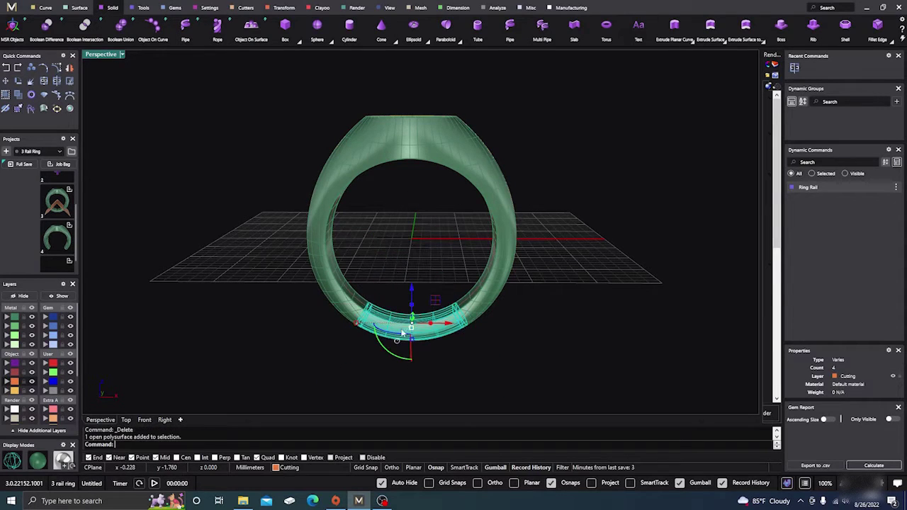
left_click(14, 345)
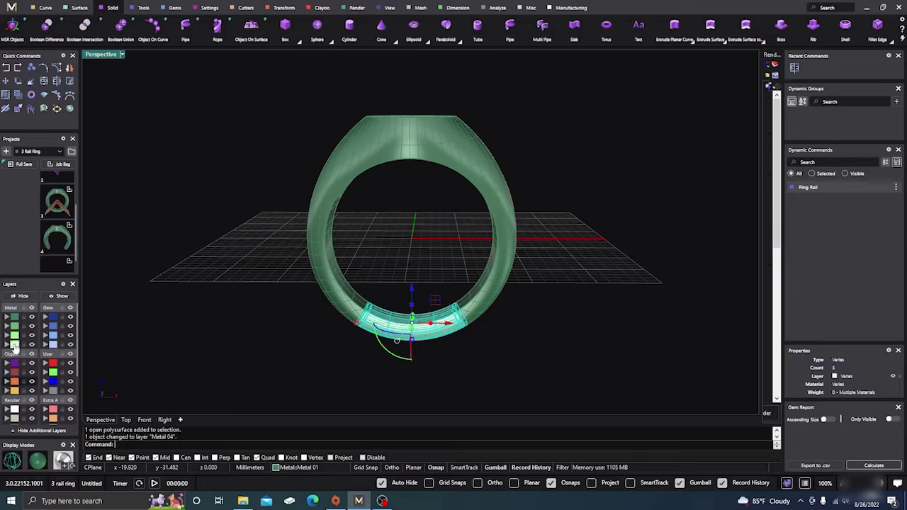
left_click(31, 345)
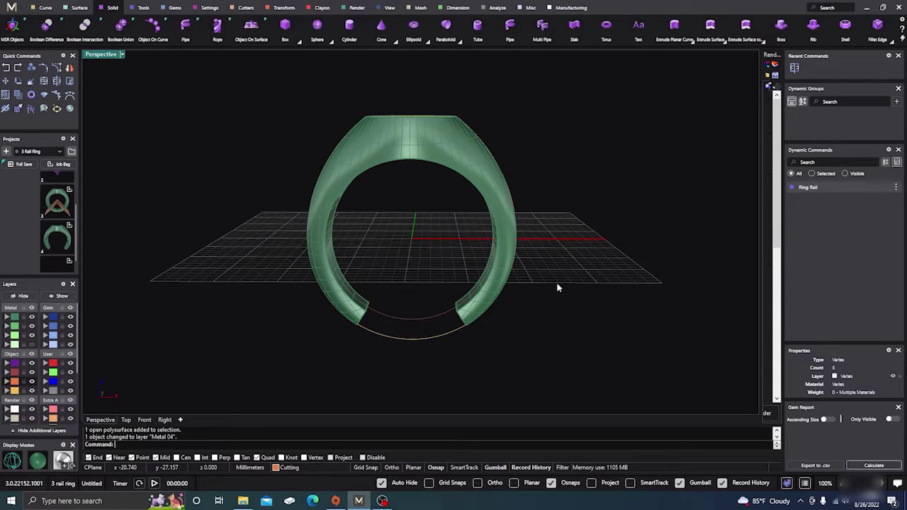
Examine the remaining upper ring piece and its open cut ends from several angles
right_click_drag(557, 286, 523, 297)
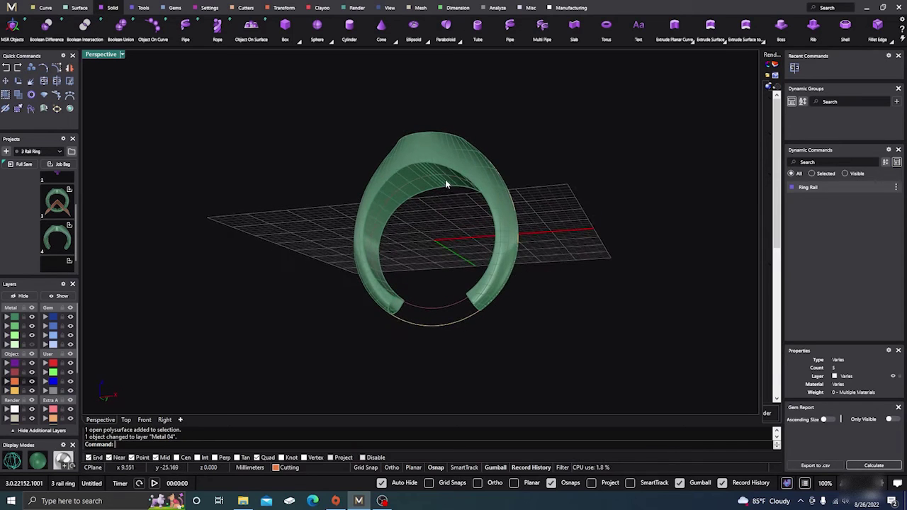
scroll(445, 179, "down", 2)
scroll(433, 172, "up", 4)
right_click_drag(436, 212, 425, 178)
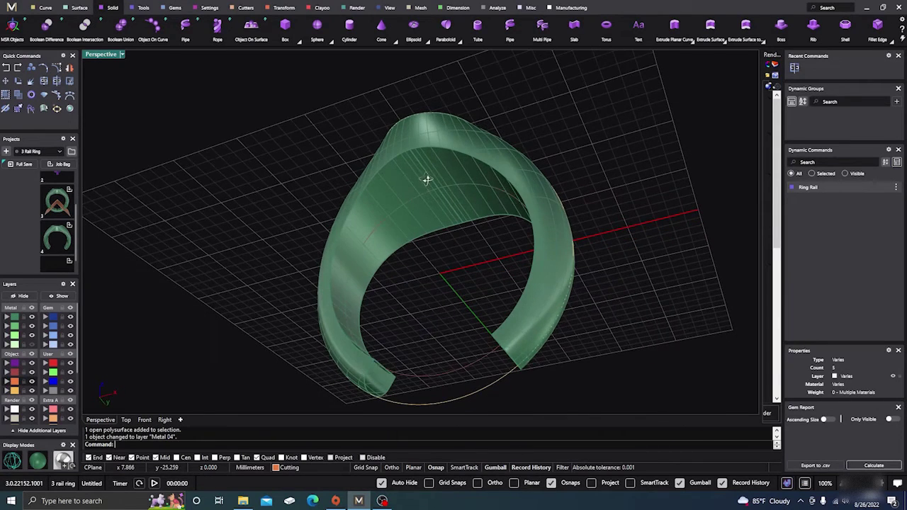
left_click(427, 179)
left_click(234, 176)
scroll(259, 183, "down", 4)
right_click_drag(335, 226, 325, 324)
scroll(333, 312, "up", 4)
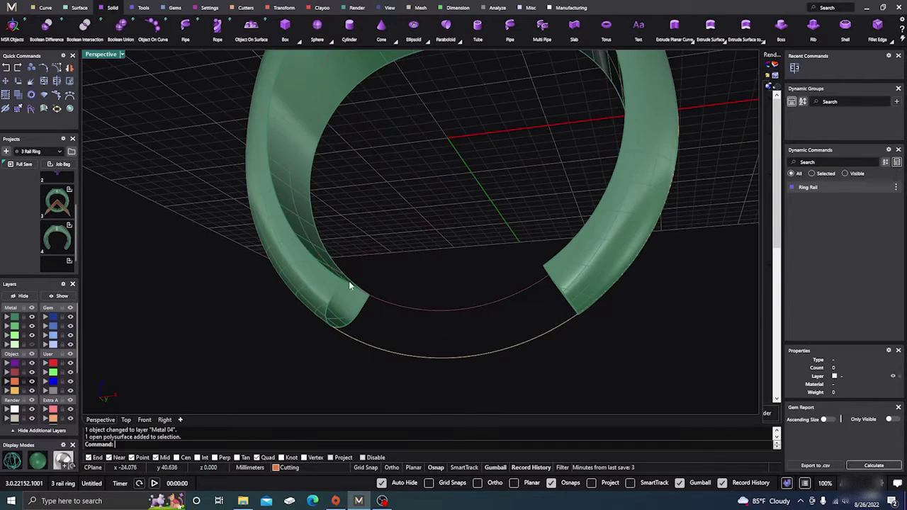
scroll(369, 248, "down", 2)
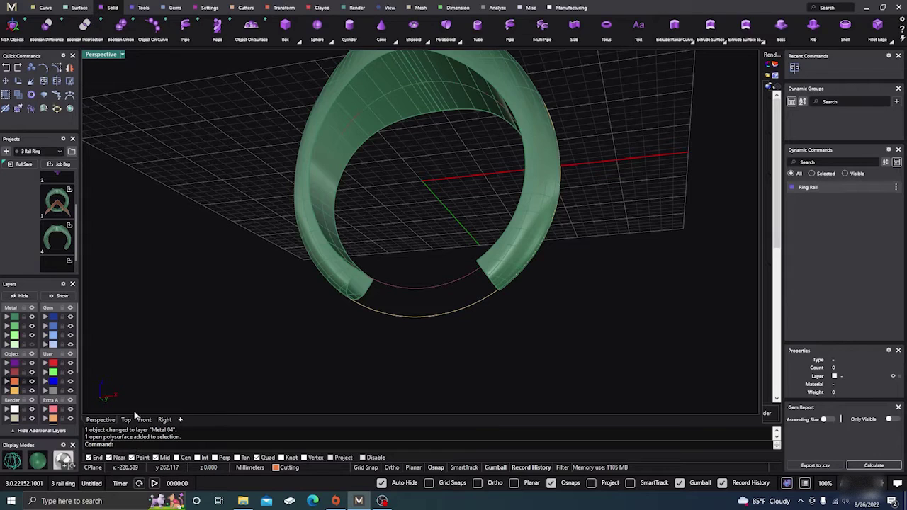
Cap the open cut ends of the upper ring piece and check its object type in the properties
type("Cap")
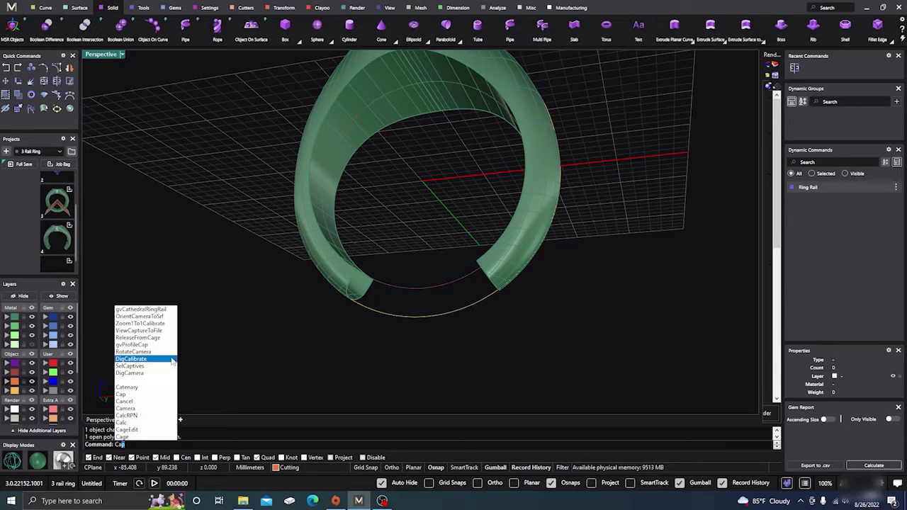
key("Return")
left_click(345, 122)
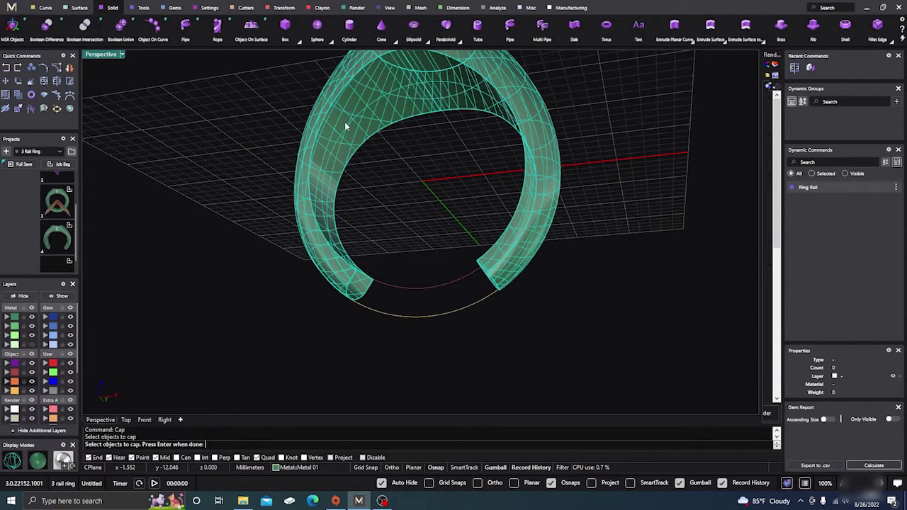
key("Return")
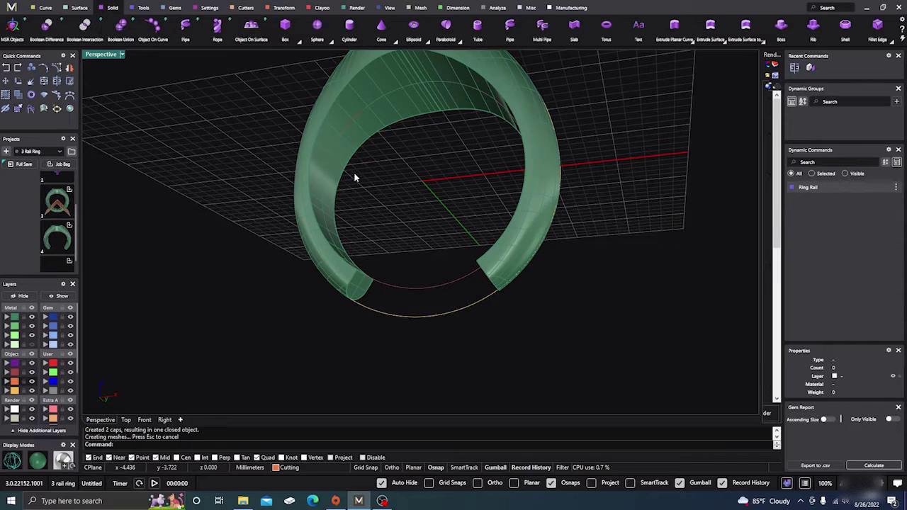
left_click(342, 284)
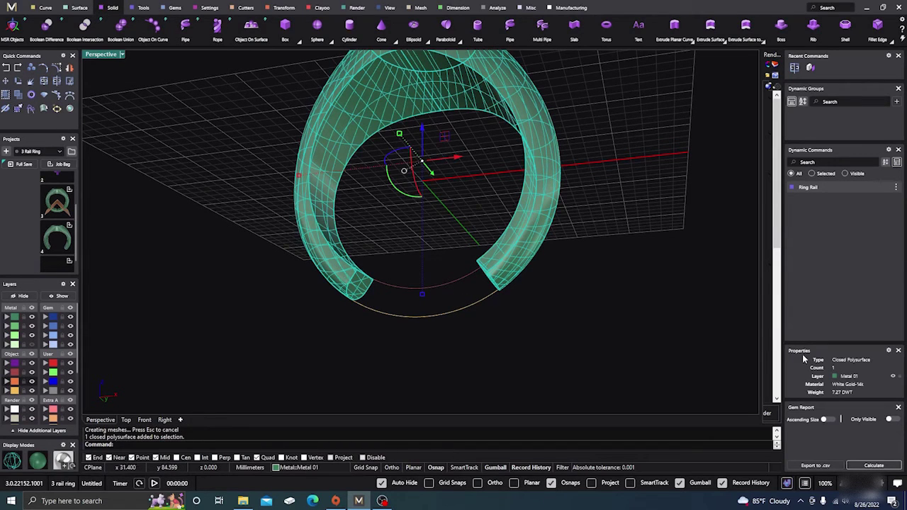
left_click(217, 237)
Shell the capped ring piece with a thickness of 0.75, removing the inner faces along the finger opening
scroll(273, 284, "down", 4)
right_click_drag(273, 286, 309, 302)
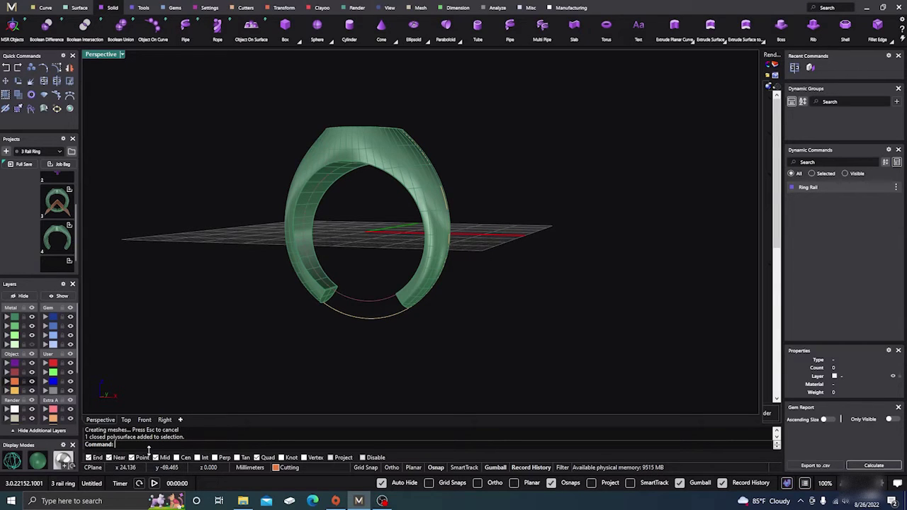
type("hell")
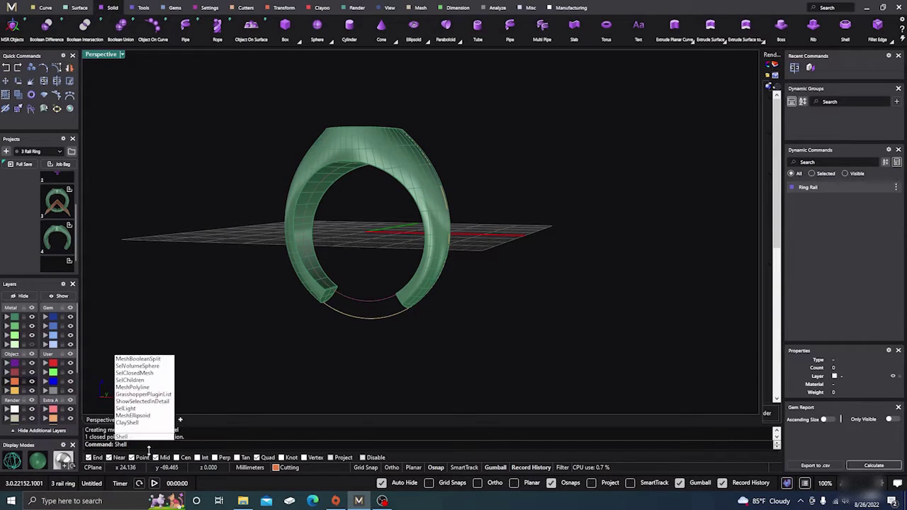
key("Return")
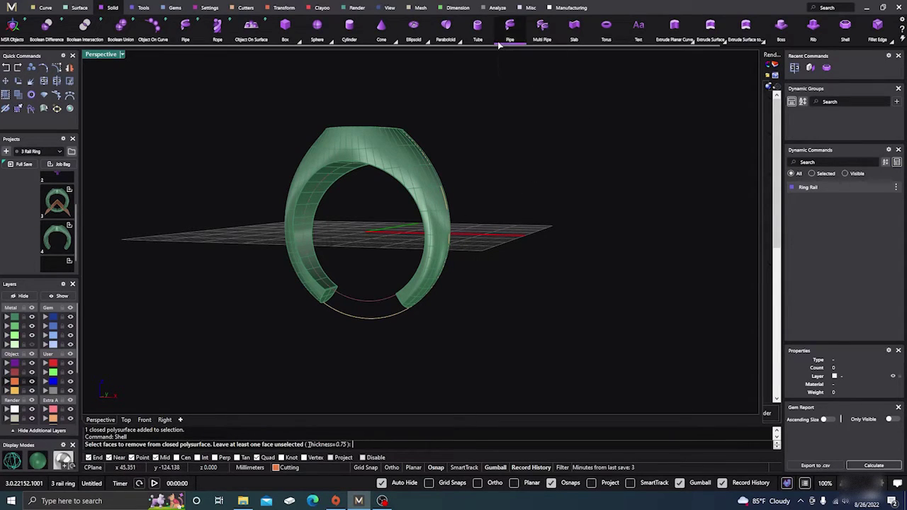
scroll(500, 44, "down", 2)
scroll(500, 44, "up", 2)
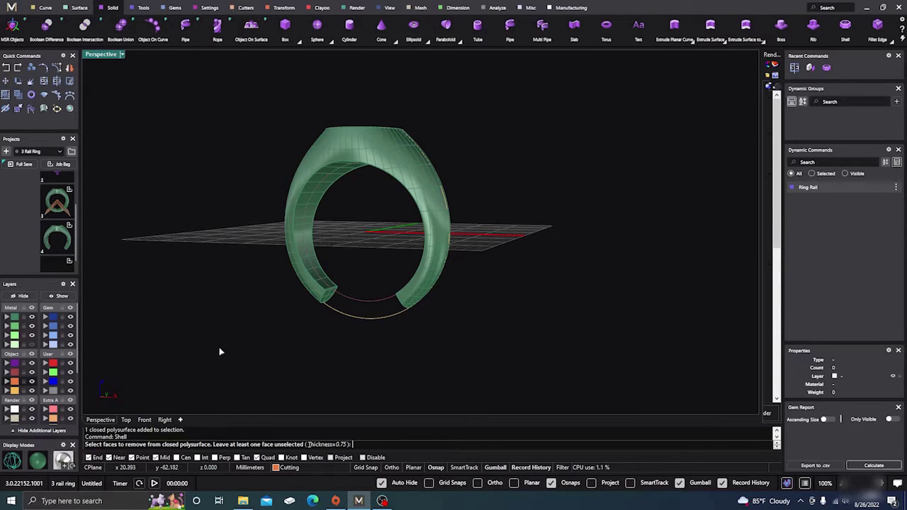
left_click(144, 9)
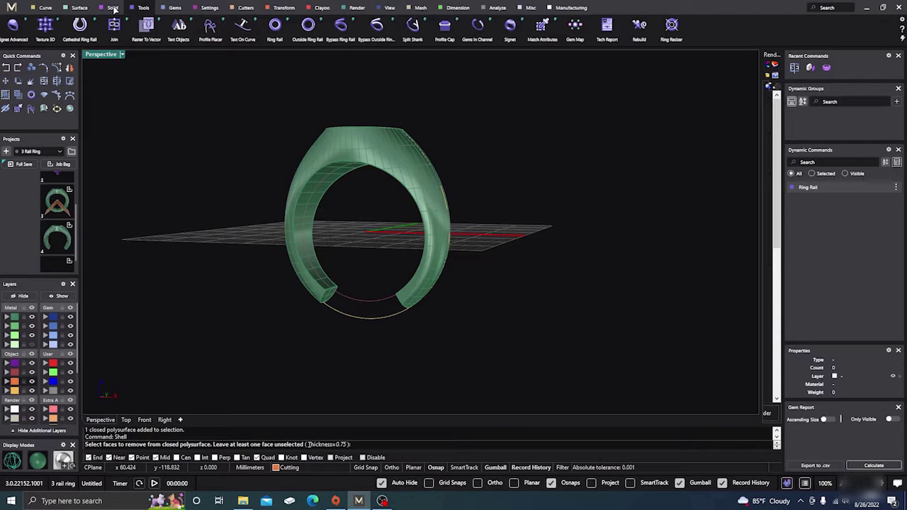
left_click(113, 8)
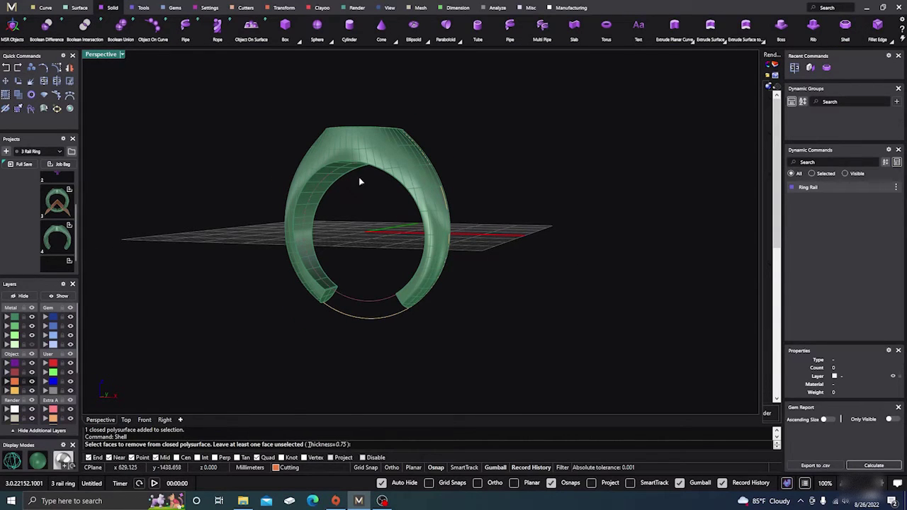
scroll(359, 177, "up", 6)
right_click_drag(403, 224, 190, 210)
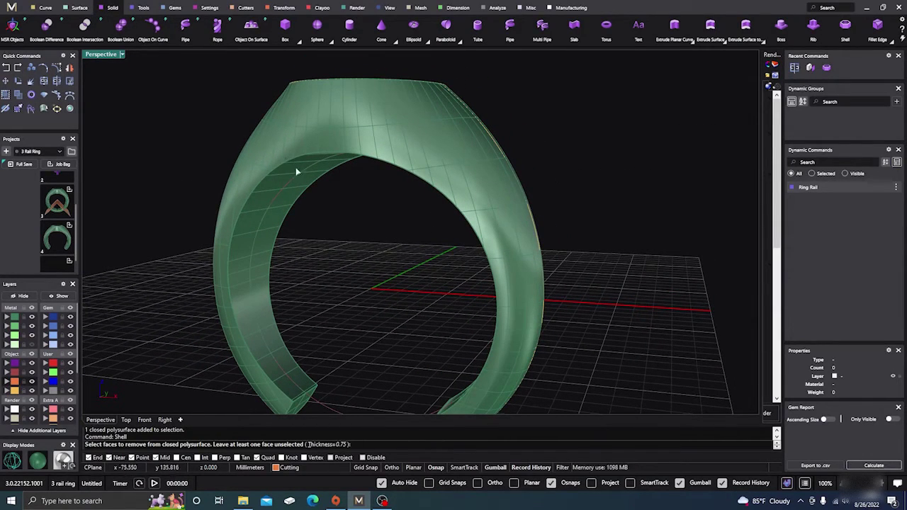
right_click_drag(380, 210, 389, 263)
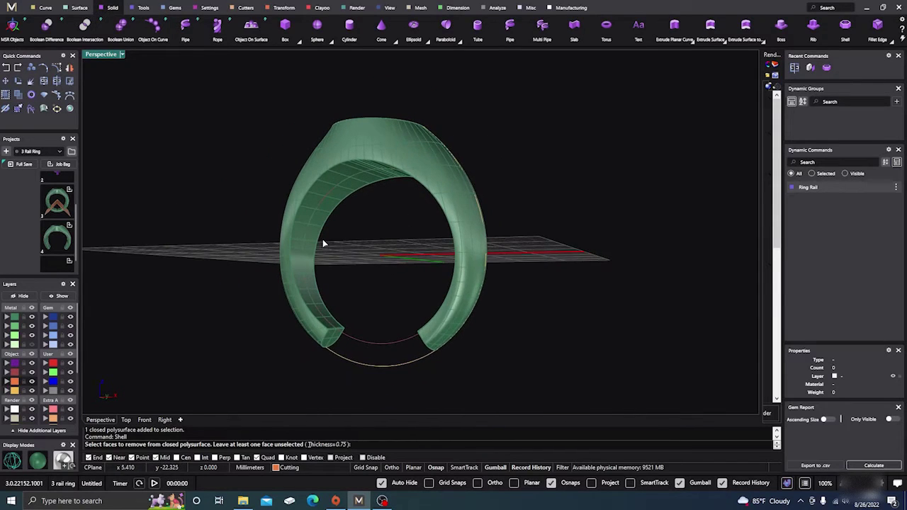
right_click_drag(324, 242, 494, 152)
left_click(314, 193)
left_click(477, 164)
right_click_drag(445, 249, 425, 291)
scroll(474, 248, "down", 3)
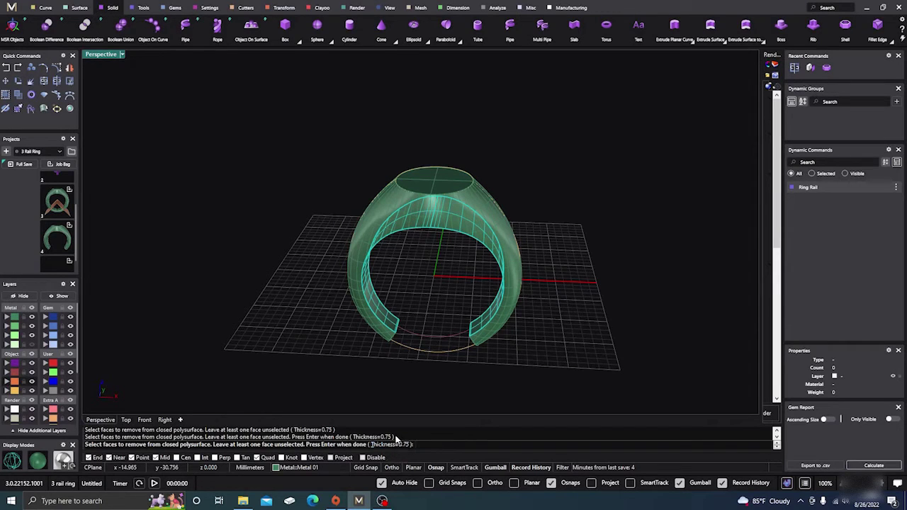
key("Return")
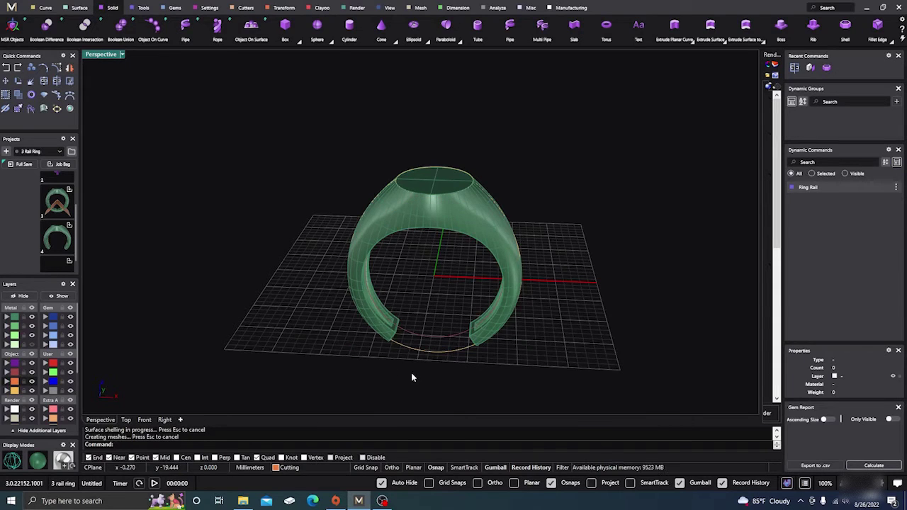
Examine the hollowed ring from several angles in wireframe display and check its type and weight in the properties
right_click_drag(410, 373, 370, 215)
scroll(429, 276, "up", 5)
mouse_move(429, 276)
right_mouse_down()
mouse_move(358, 170)
mouse_move(354, 255)
right_mouse_up()
left_click(12, 461)
right_click_drag(239, 321, 305, 227)
scroll(414, 135, "up", 5)
scroll(405, 114, "down", 2)
right_click_drag(470, 148, 441, 139)
scroll(373, 154, "down", 7)
left_click(499, 162)
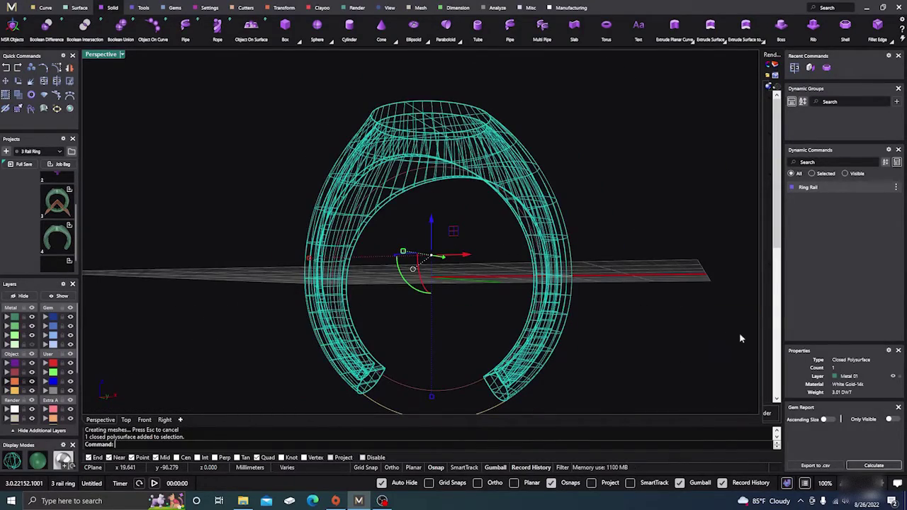
left_click(573, 150)
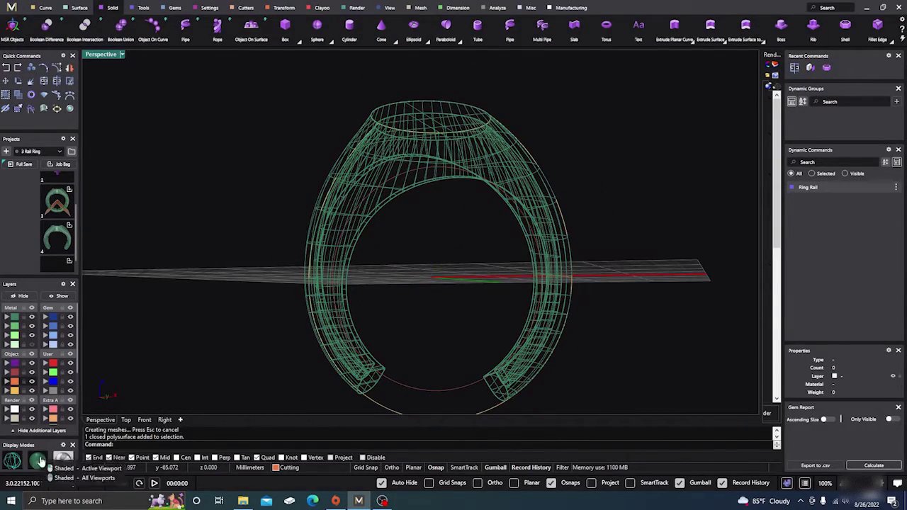
Return the Perspective viewport to shaded display and select the hollowed ring
left_click(38, 461)
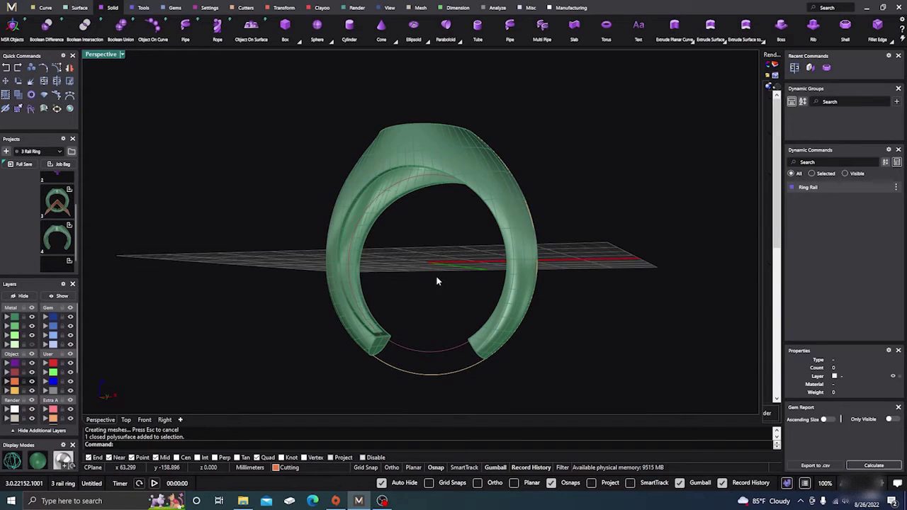
right_click_drag(440, 270, 431, 245)
left_click(392, 198)
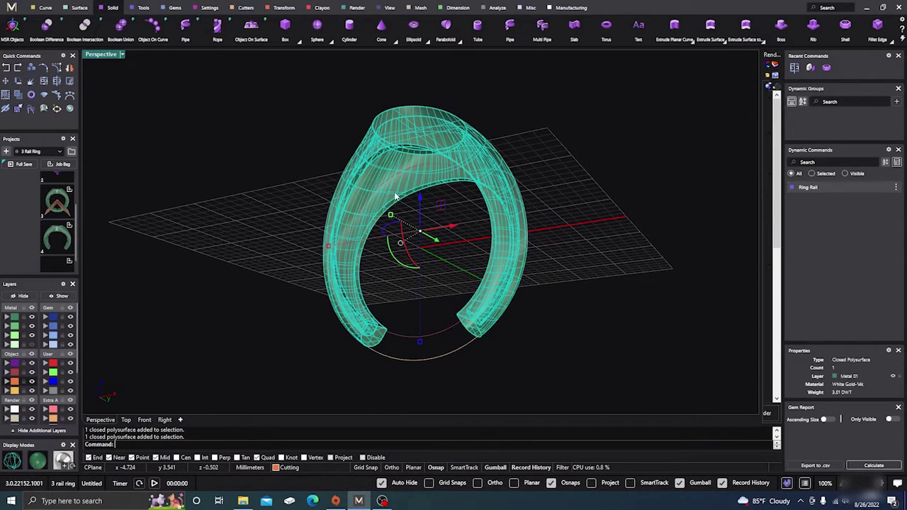
Explode the hollowed ring and delete the flat end surfaces at both lower shank cuts
left_click(44, 81)
left_click(373, 339)
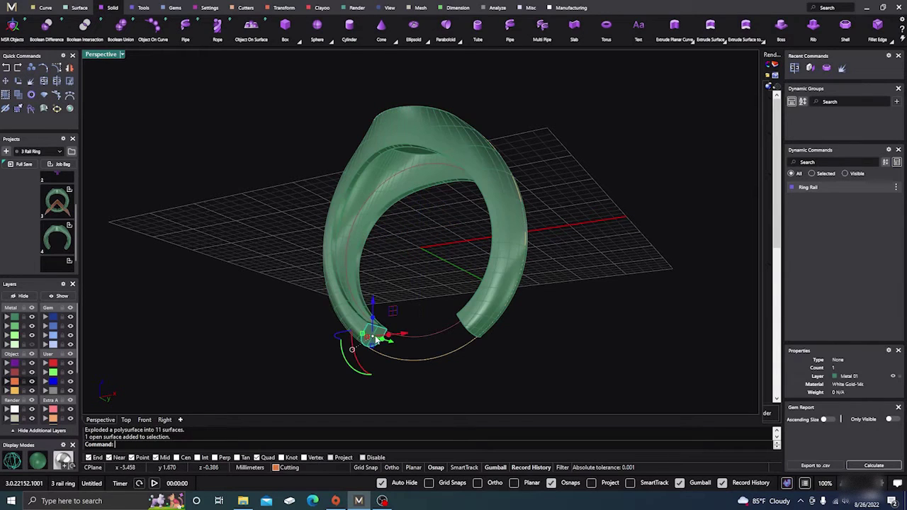
key("Delete")
right_click_drag(367, 349, 439, 373)
left_click(515, 341)
key("Delete")
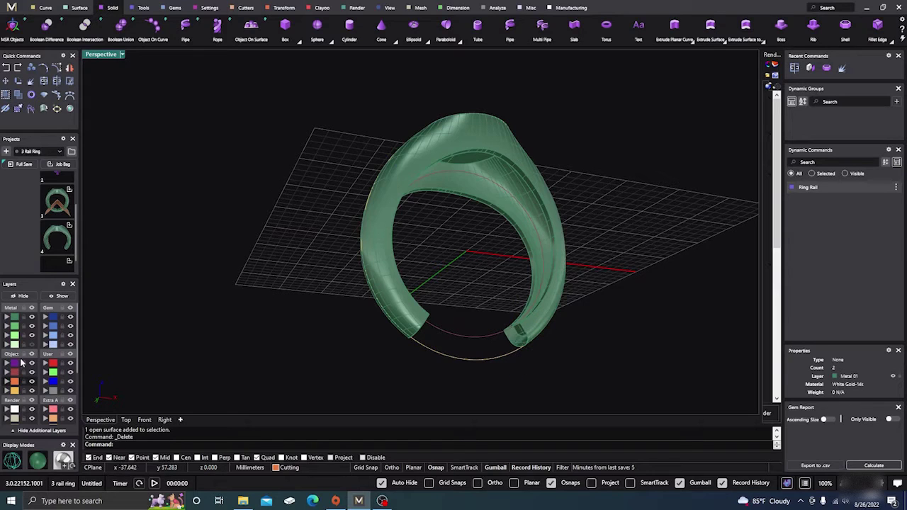
Show the Metal 04 layer and join the lower shank with all the exploded ring surfaces
left_click(33, 345)
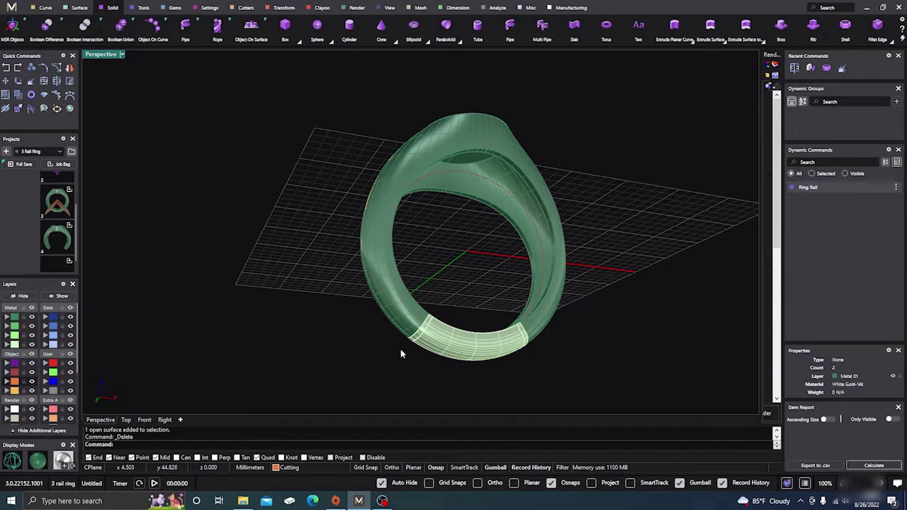
left_click_drag(303, 380, 637, 100)
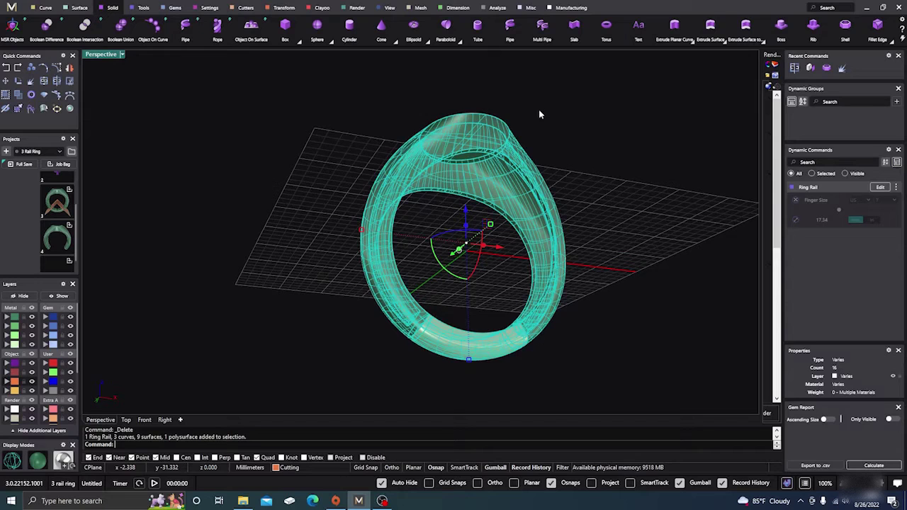
left_click(44, 82)
right_click_drag(196, 217, 203, 261)
Assign the joined ring to the Metal 01 layer and check its type and weight in the properties
left_click(370, 216)
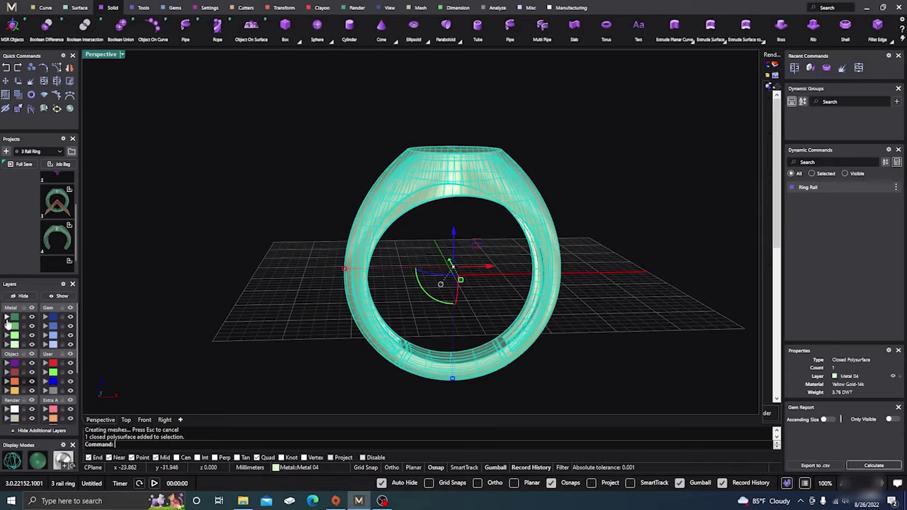
left_click(6, 317)
left_click(173, 294)
right_click_drag(319, 337, 283, 390)
left_click(501, 224)
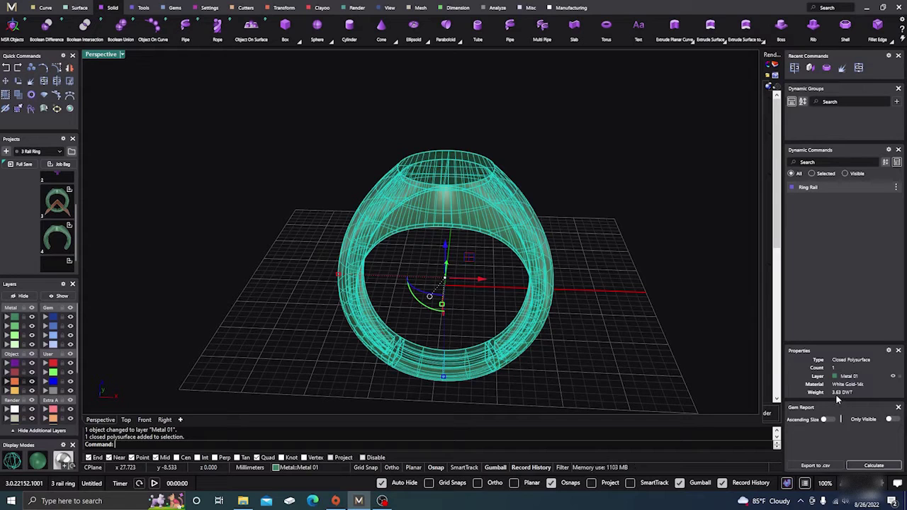
Examine the joined ring from several angles, looking at the hollow interior and the shank seams
mouse_move(652, 374)
right_mouse_down()
mouse_move(628, 338)
mouse_move(565, 312)
mouse_move(574, 306)
mouse_move(654, 338)
mouse_move(659, 350)
mouse_move(626, 330)
mouse_move(569, 367)
mouse_move(522, 342)
right_mouse_up()
left_click(632, 342)
mouse_move(445, 280)
right_mouse_down()
mouse_move(458, 254)
mouse_move(449, 264)
right_mouse_up()
right_click_drag(515, 298, 517, 231)
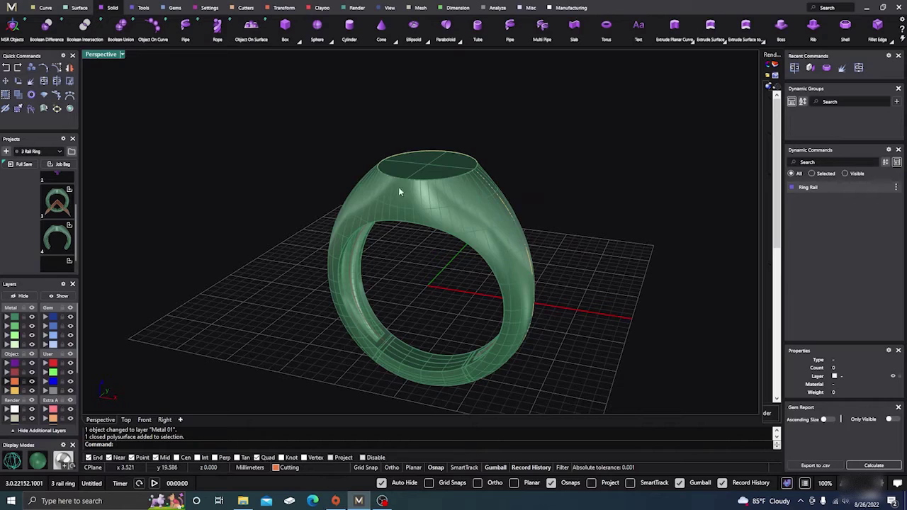
right_click_drag(448, 344, 474, 232)
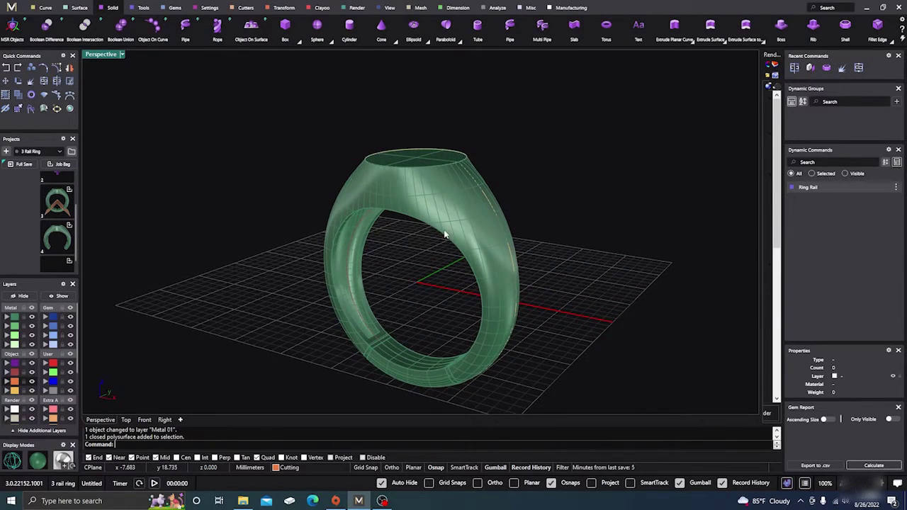
left_click(434, 196)
left_click(555, 228)
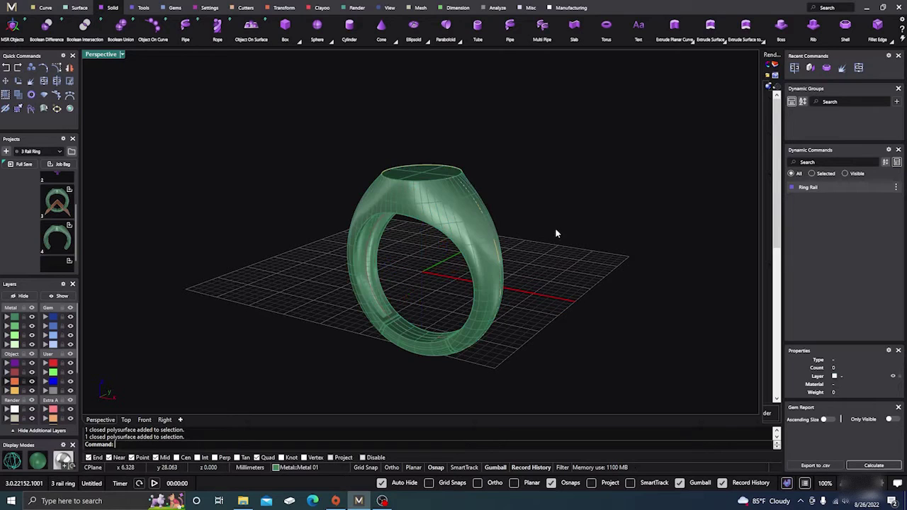
mouse_move(373, 379)
right_mouse_down()
mouse_move(407, 366)
mouse_move(381, 364)
right_mouse_up()
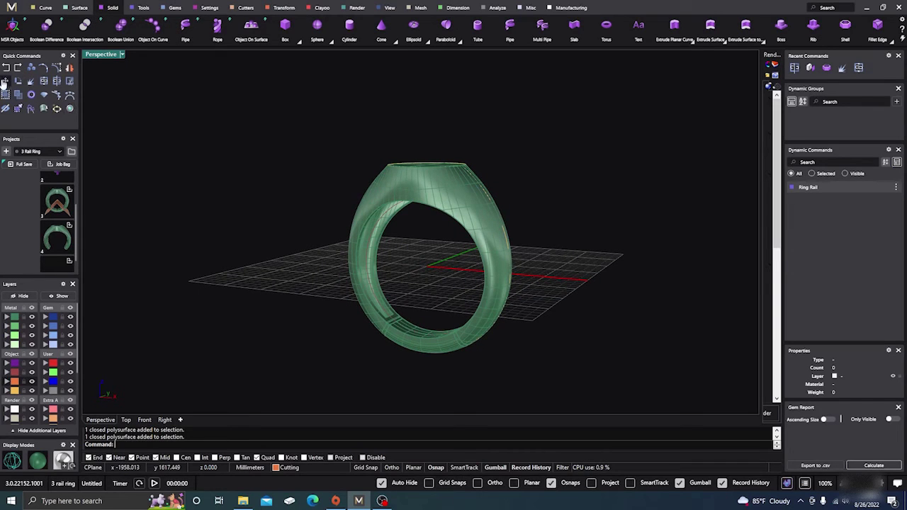
Undo the join, deletions, explode, shell, cap and layer changes back to the open, unhollowed ring pieces
left_click(7, 69)
left_click(7, 68)
left_click(7, 69)
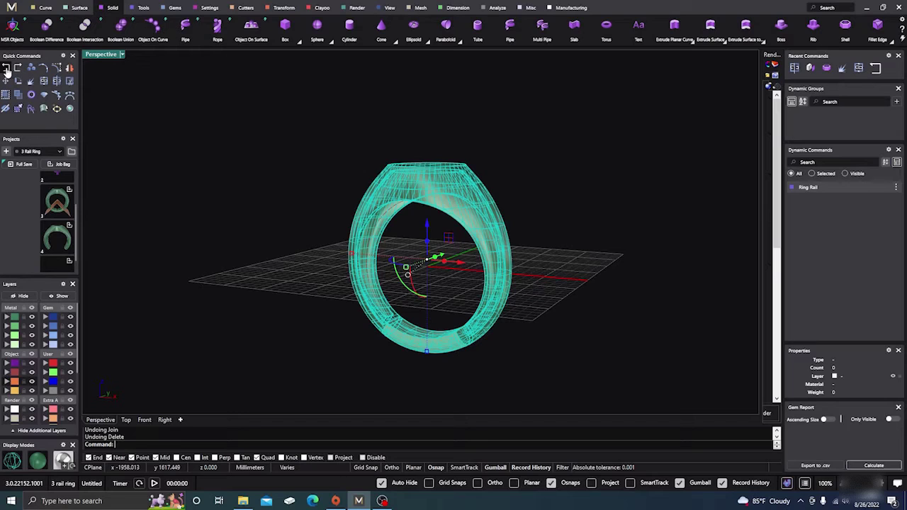
left_click(8, 69)
left_click(7, 69)
left_click(7, 69)
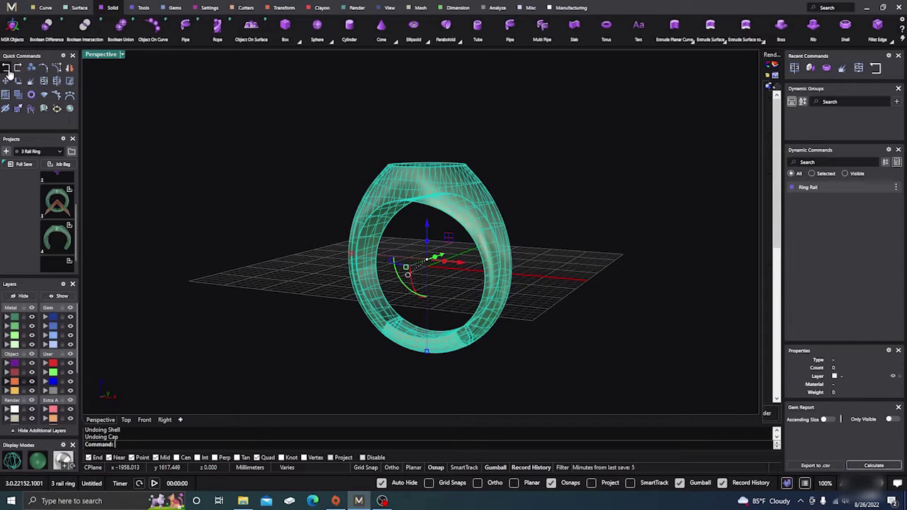
left_click(7, 69)
left_click(195, 248)
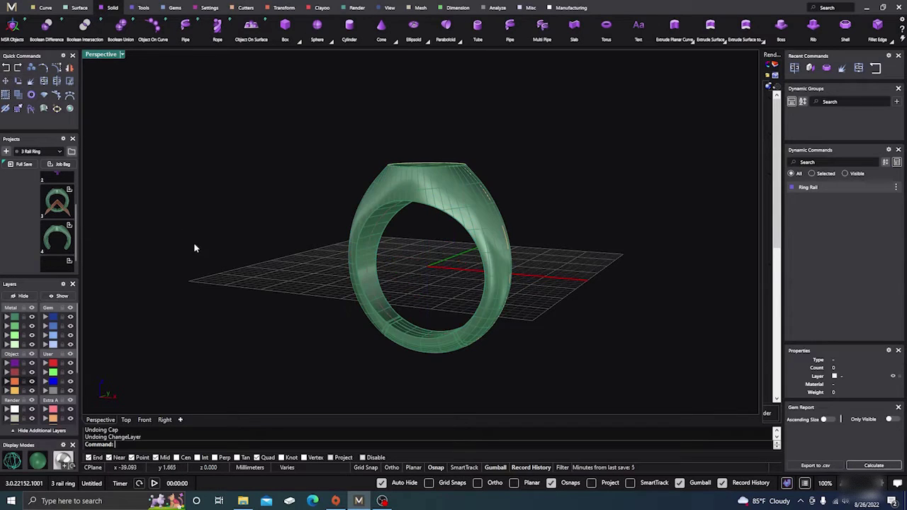
Assign the lower shank piece to the Metal 04 layer and hide that layer
left_click(416, 346)
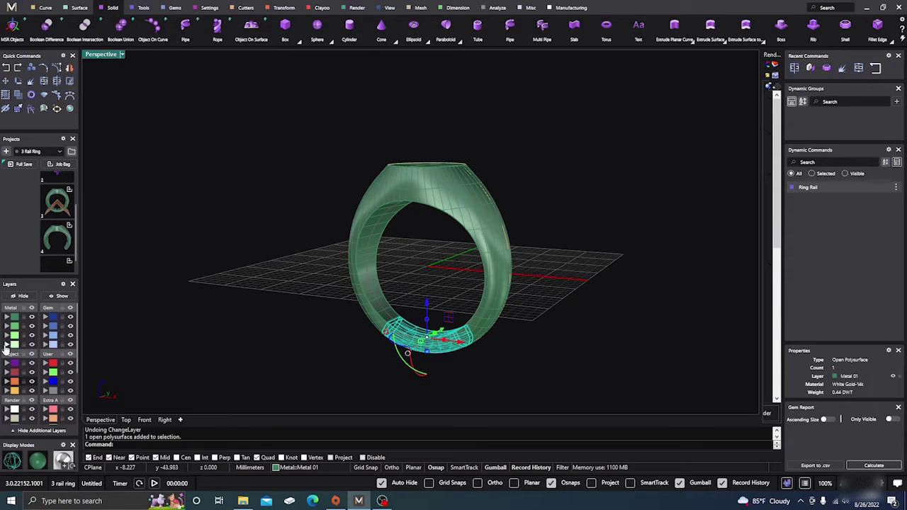
left_click(6, 345)
left_click(32, 344)
right_click_drag(172, 355, 195, 336)
Cap the open cut ends of the upper ring piece and check that it selects as a closed polysurface
left_click(454, 176)
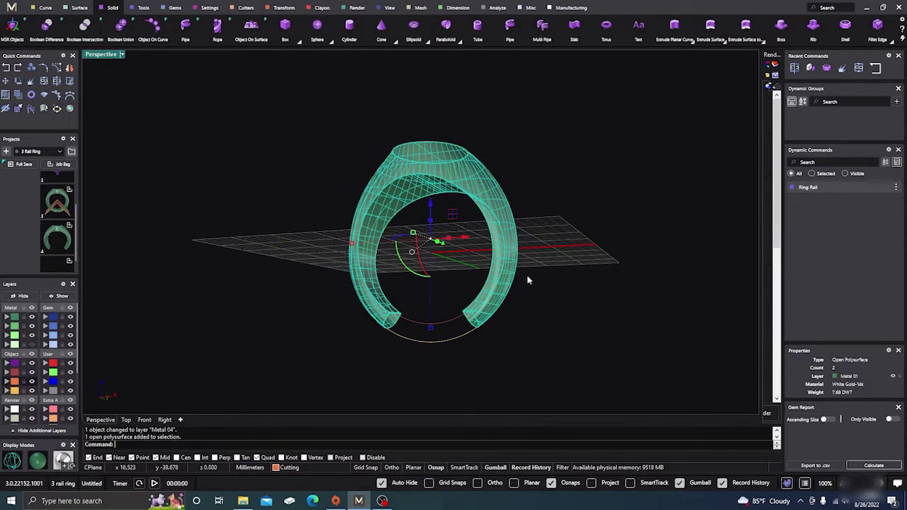
left_click(349, 333)
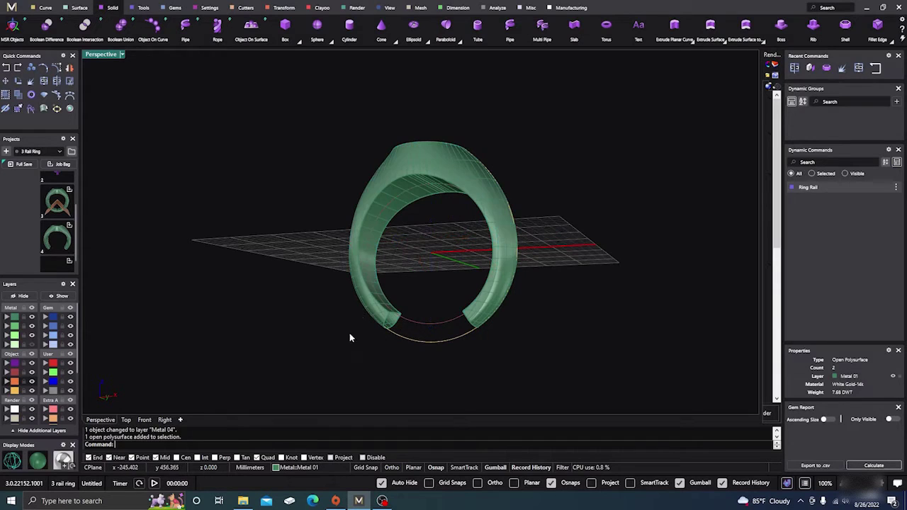
left_click(369, 303)
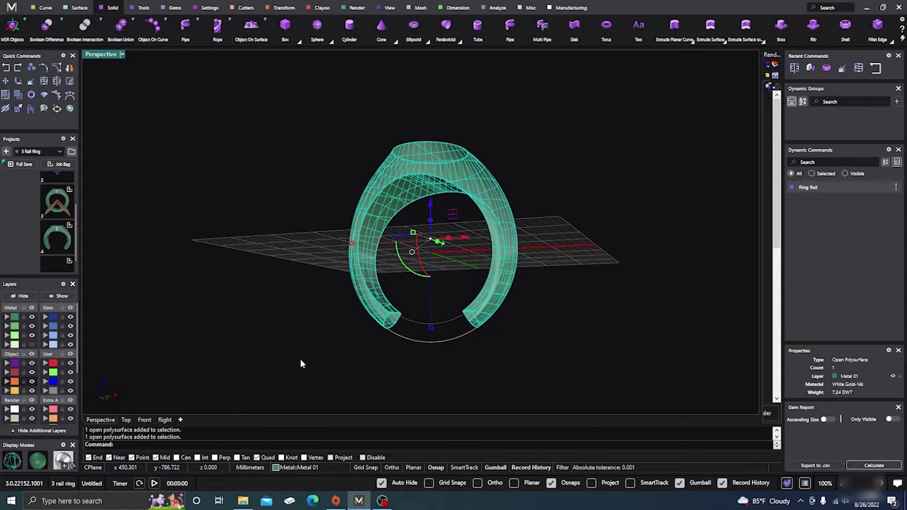
type("ap")
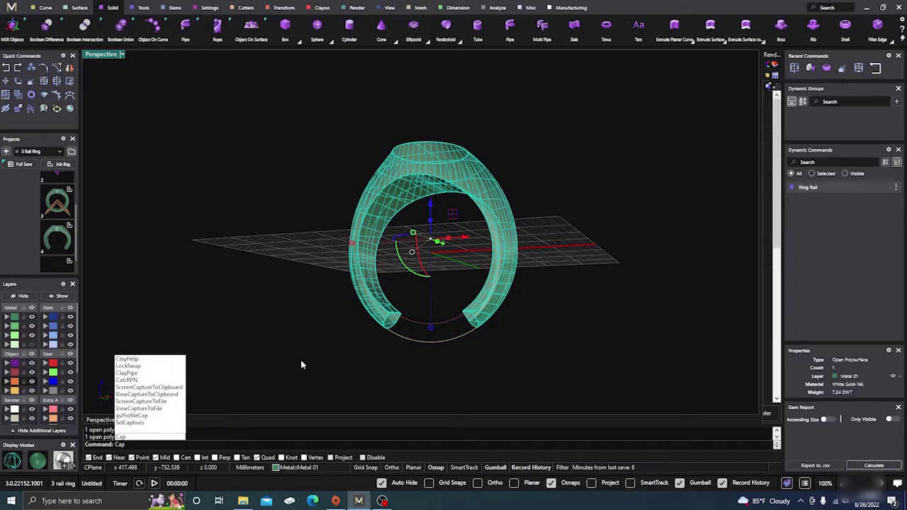
key("Return")
left_click(355, 330)
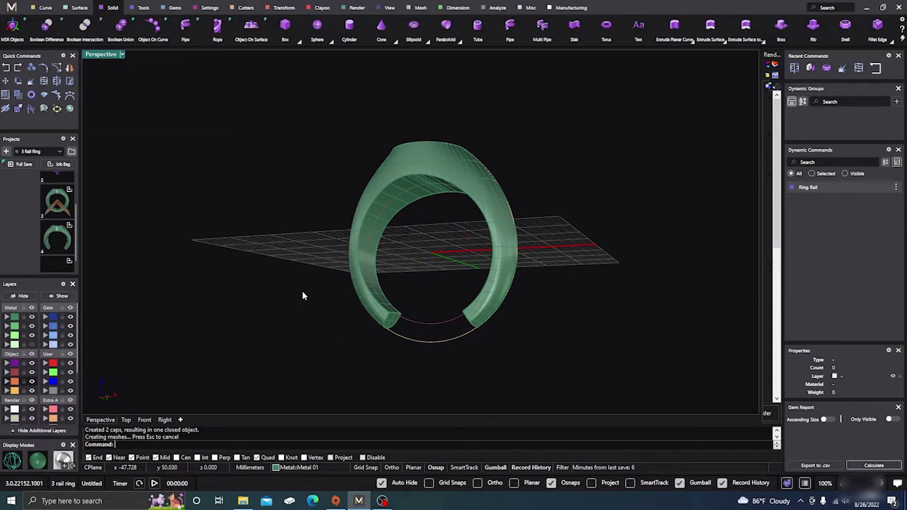
left_click(415, 203)
left_click(606, 206)
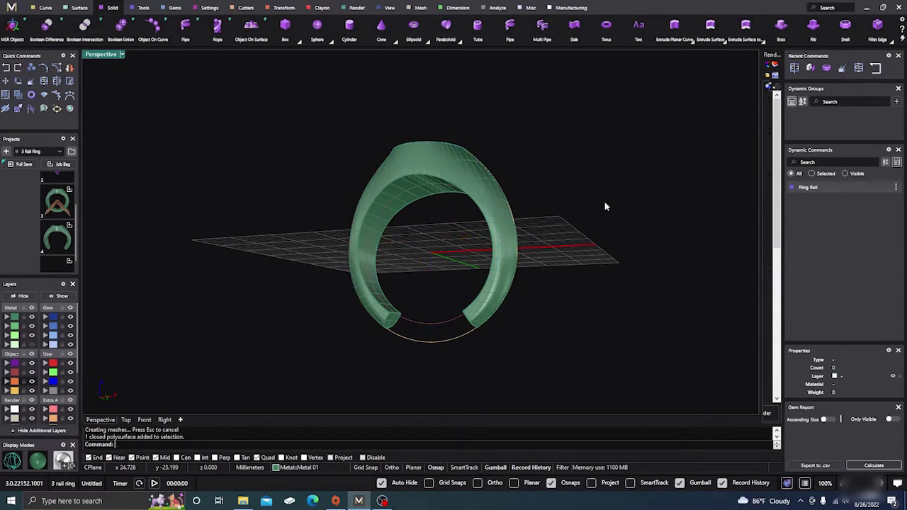
right_click_drag(328, 315, 257, 296)
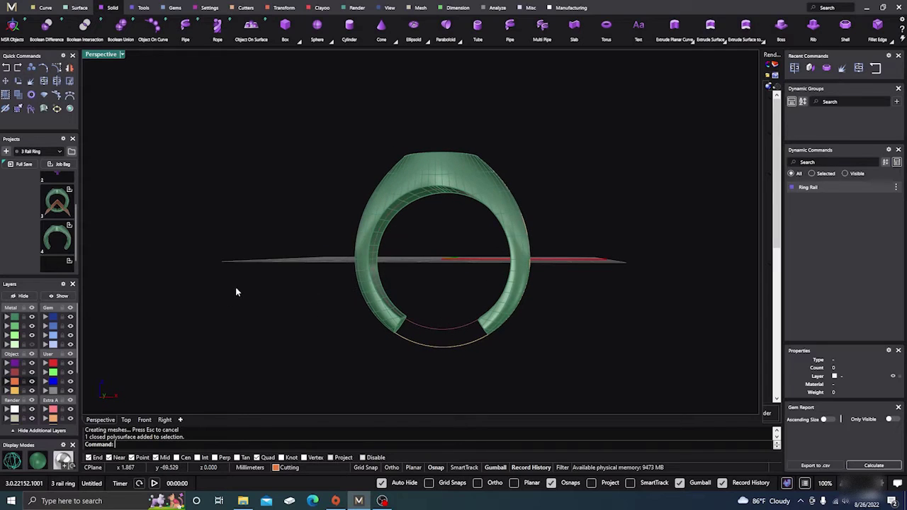
Copy the capped ring in place and move one of the two overlapping solids to the Cutting layer
left_click(365, 171)
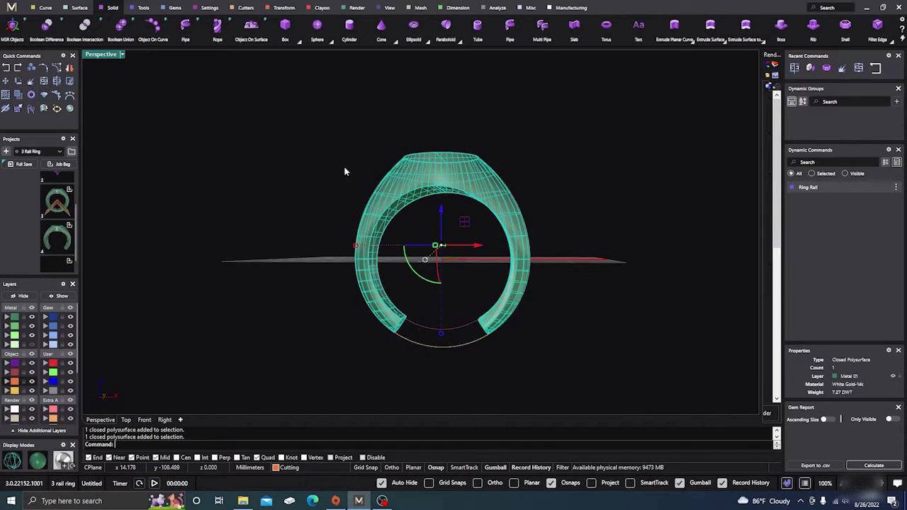
left_click(31, 69)
left_click(180, 445)
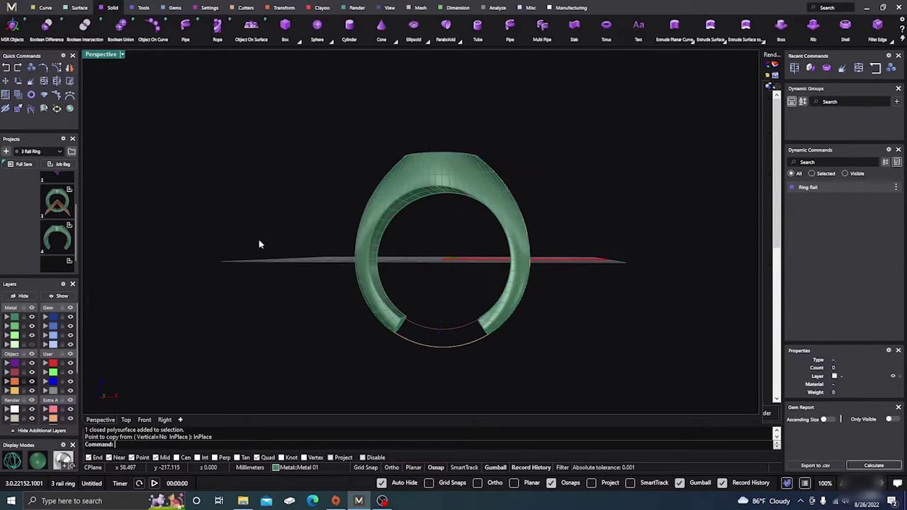
left_click(423, 176)
left_click(457, 204)
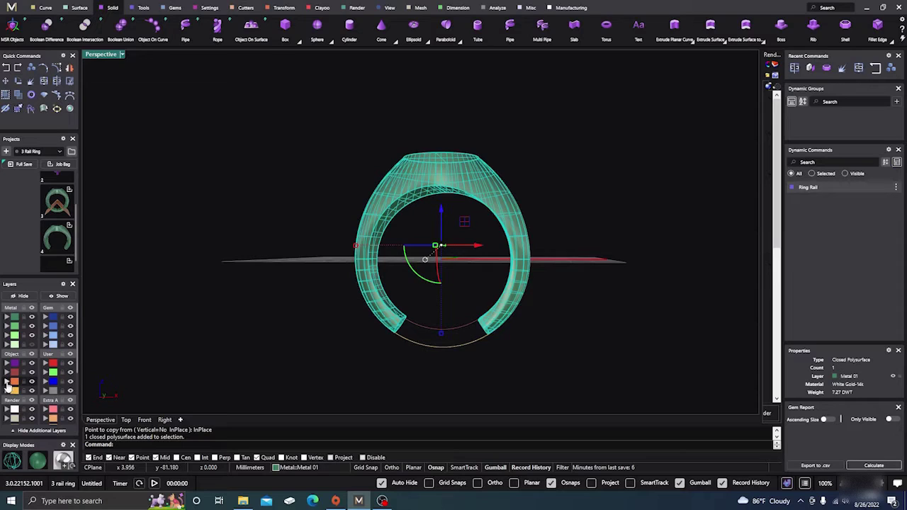
left_click(9, 383)
left_click(202, 228)
Save the Metal 01 ring solid to the empty project slot 5
left_click(419, 170)
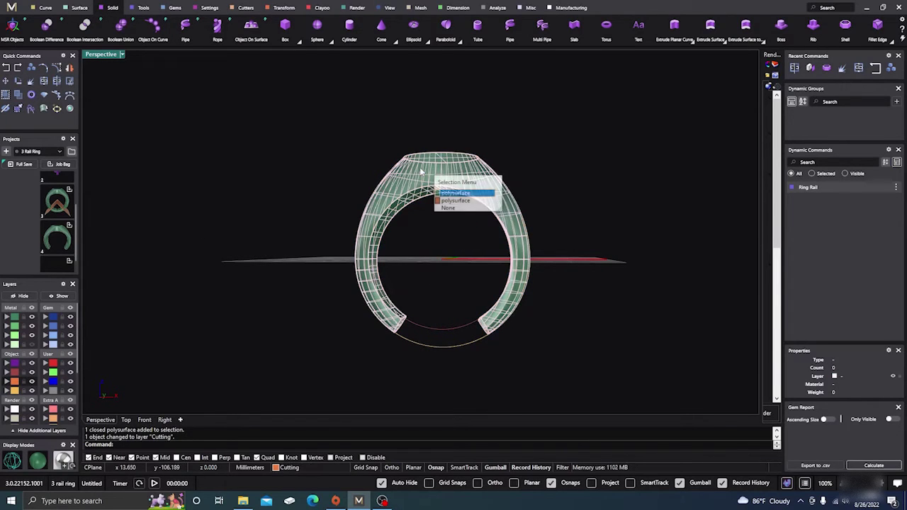
left_click(454, 194)
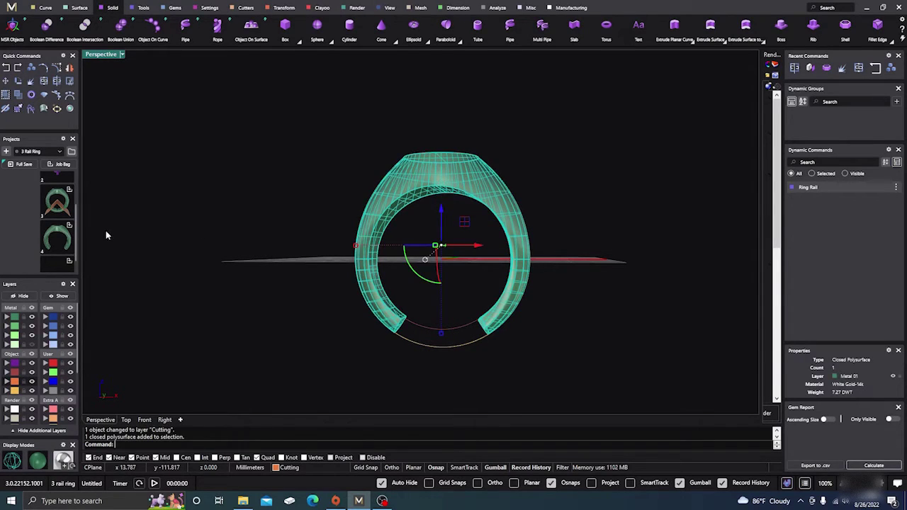
left_click(69, 261)
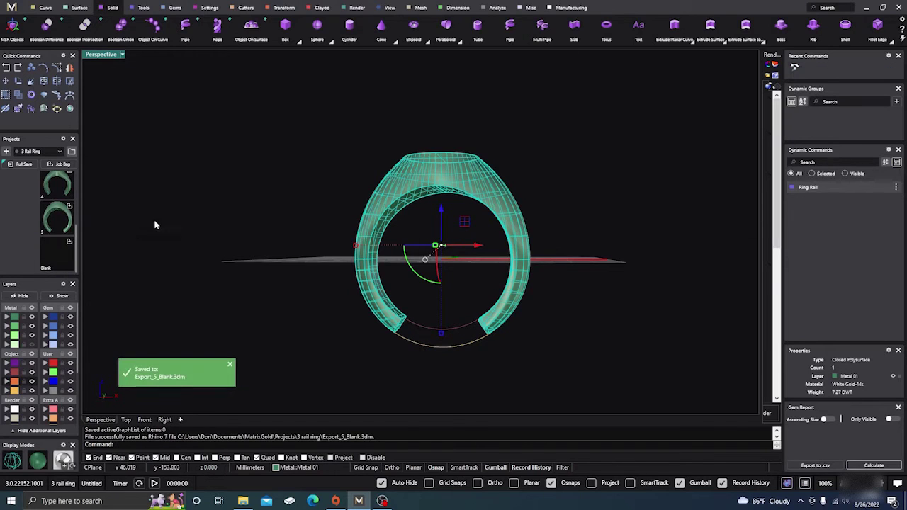
Delete the Metal 01 ring solid, keeping only the overlapping copy on the Cutting layer
left_click(450, 188)
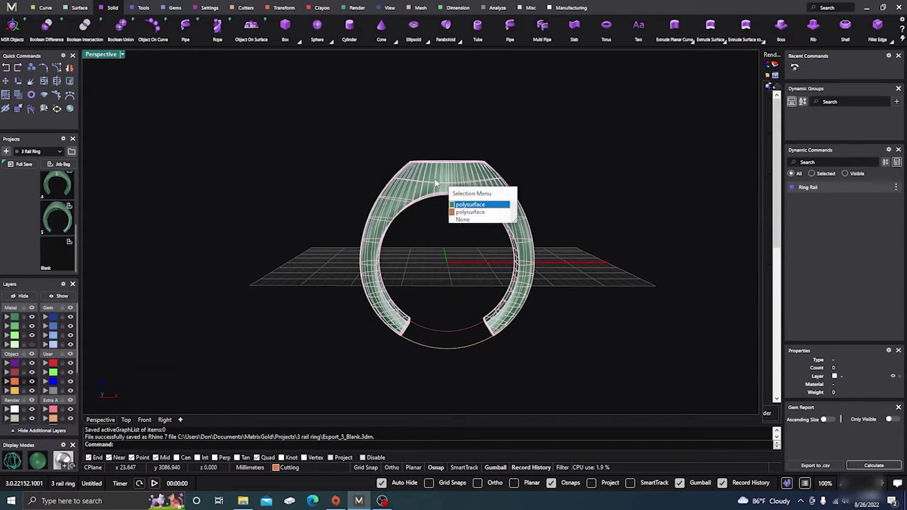
left_click(472, 208)
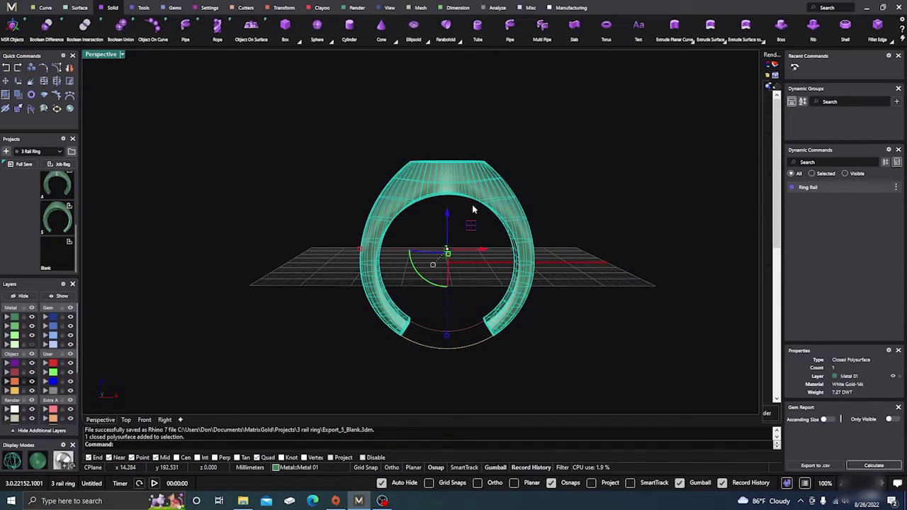
key("Delete")
left_click(441, 284)
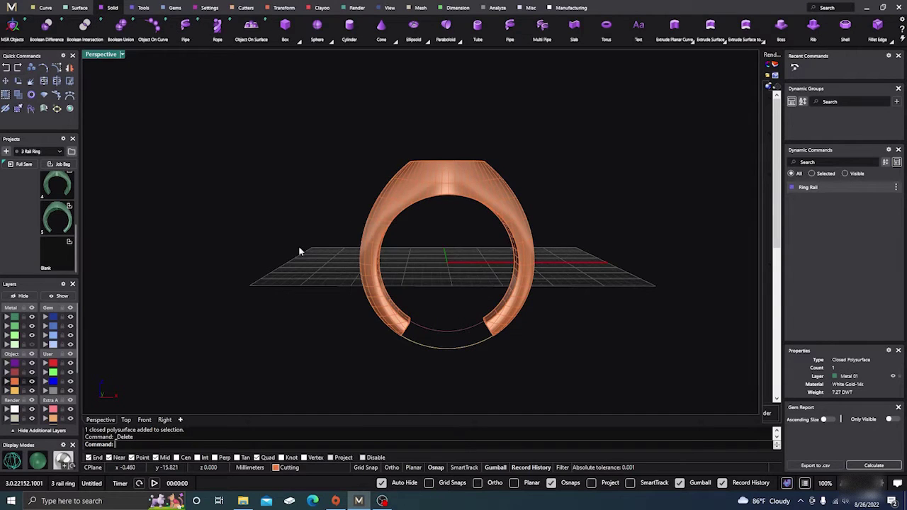
right_click_drag(187, 196, 428, 146)
left_click(436, 193)
right_click_drag(288, 201, 299, 202)
left_click(332, 170)
mouse_move(354, 231)
right_mouse_down()
mouse_move(326, 235)
mouse_move(365, 239)
right_mouse_up()
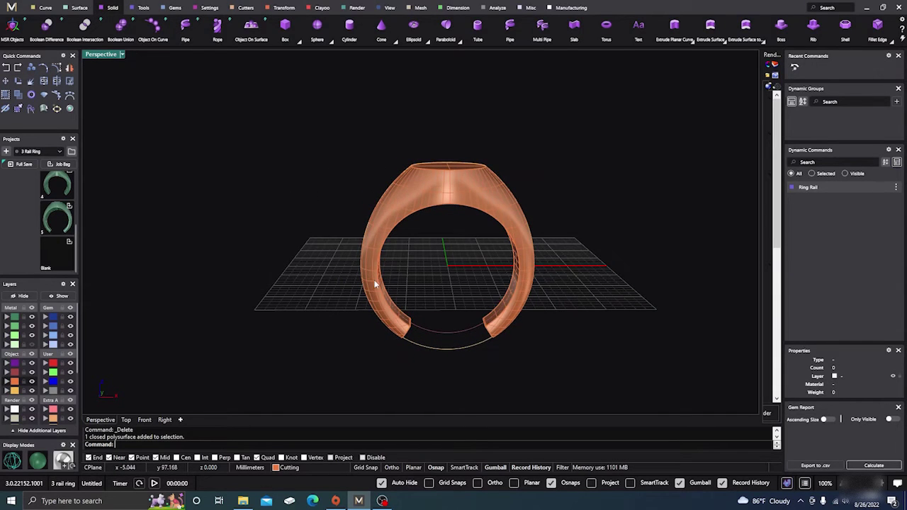
Try cage-editing the Cutting-layer ring with existing geometry as control object and the Global region, and undo the cage edit
left_click(454, 185)
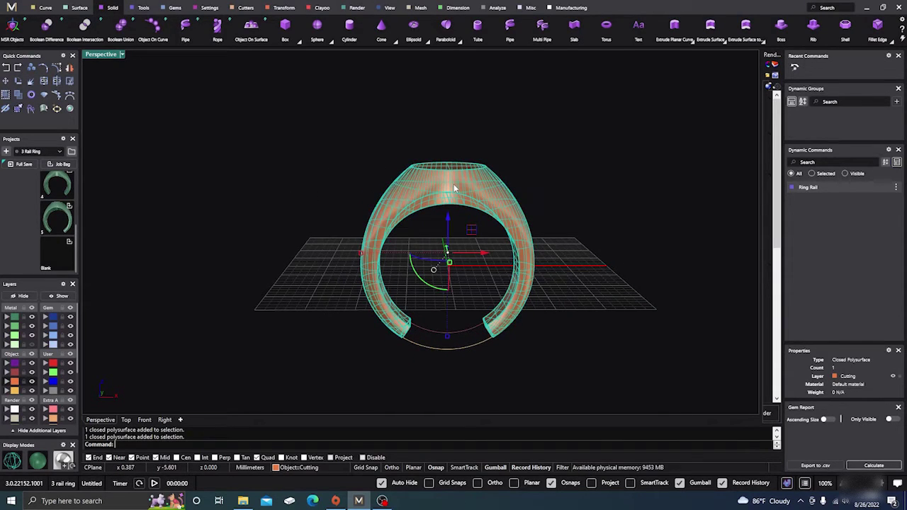
left_click(283, 8)
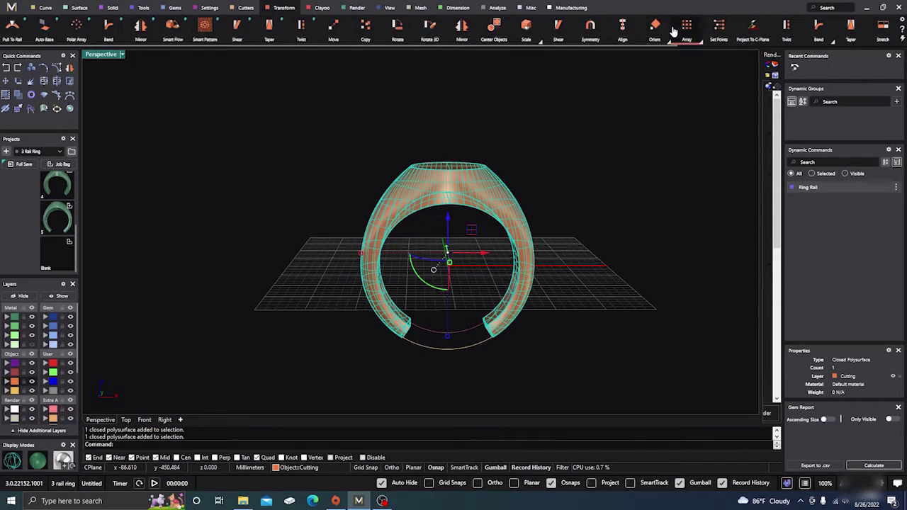
scroll(673, 34, "down", 3)
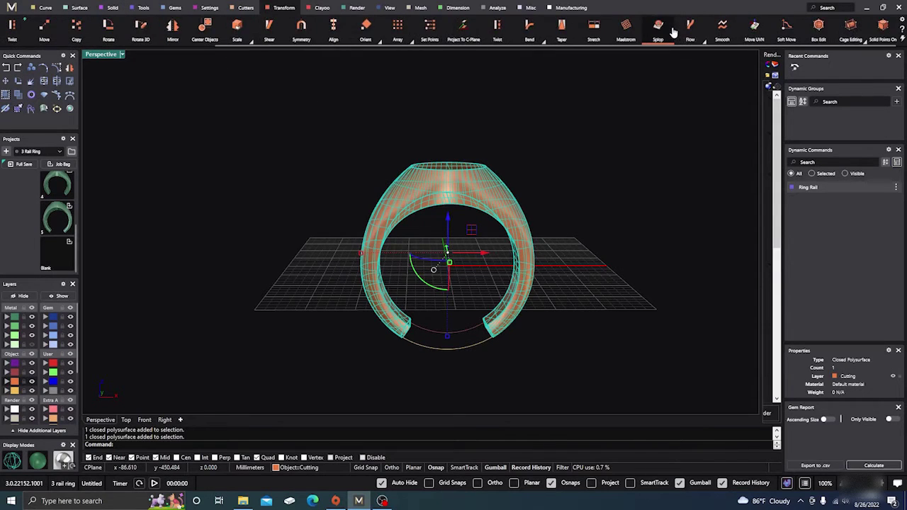
left_click(863, 43)
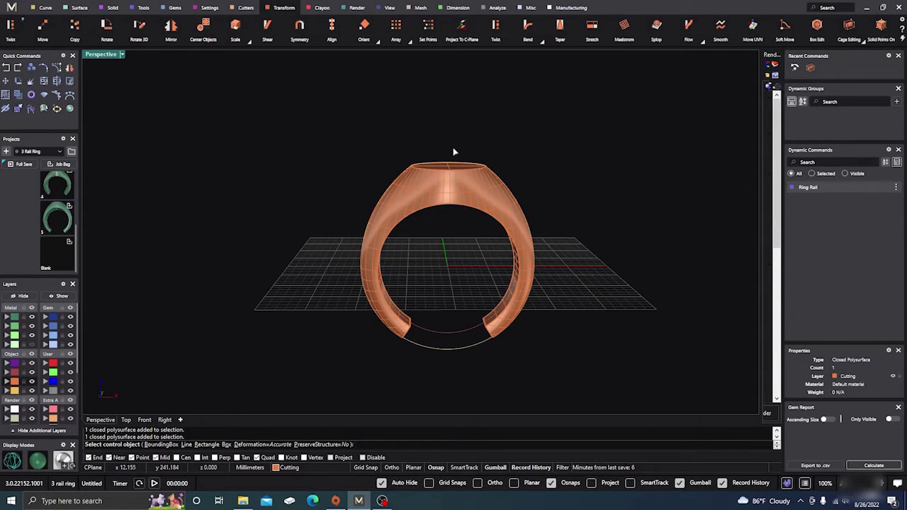
left_click(453, 183)
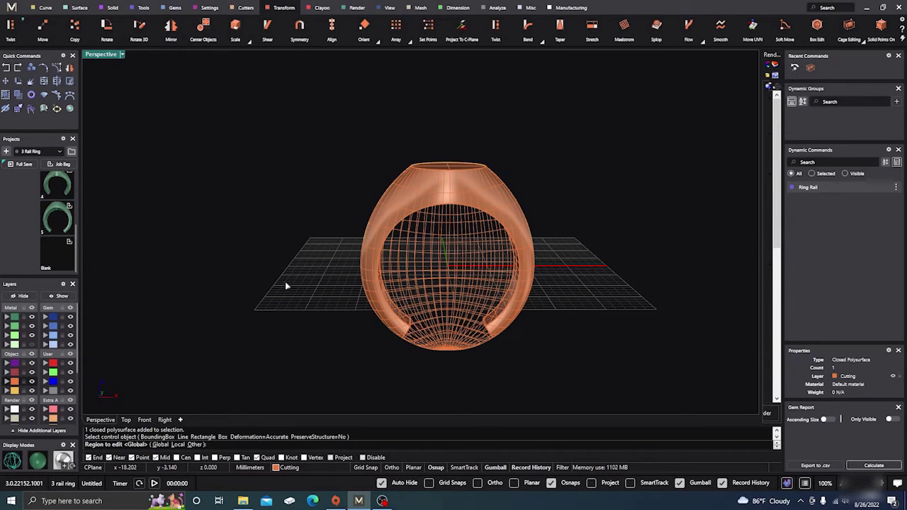
left_click(162, 446)
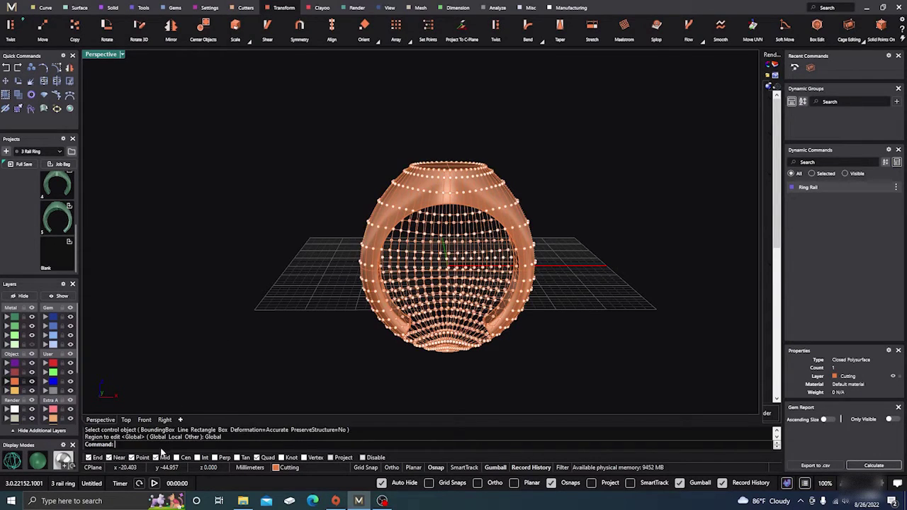
key("Return")
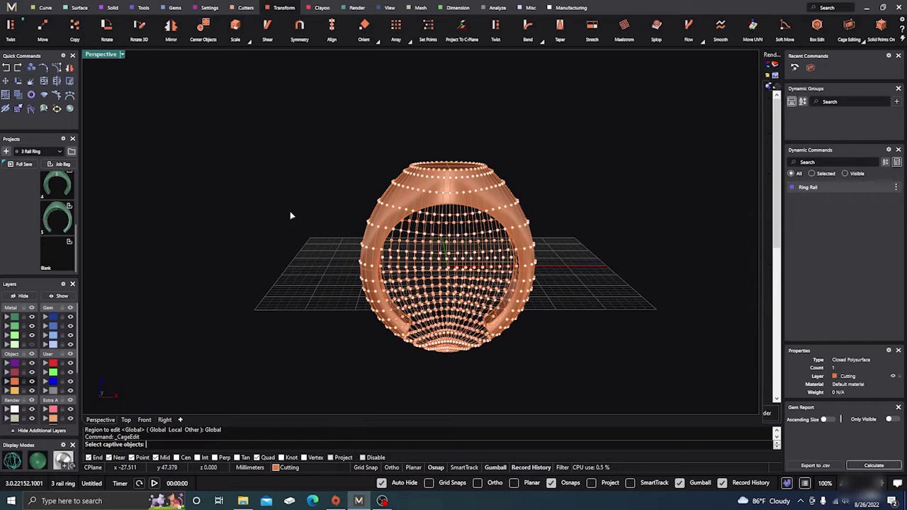
left_click(6, 67)
left_click(443, 276)
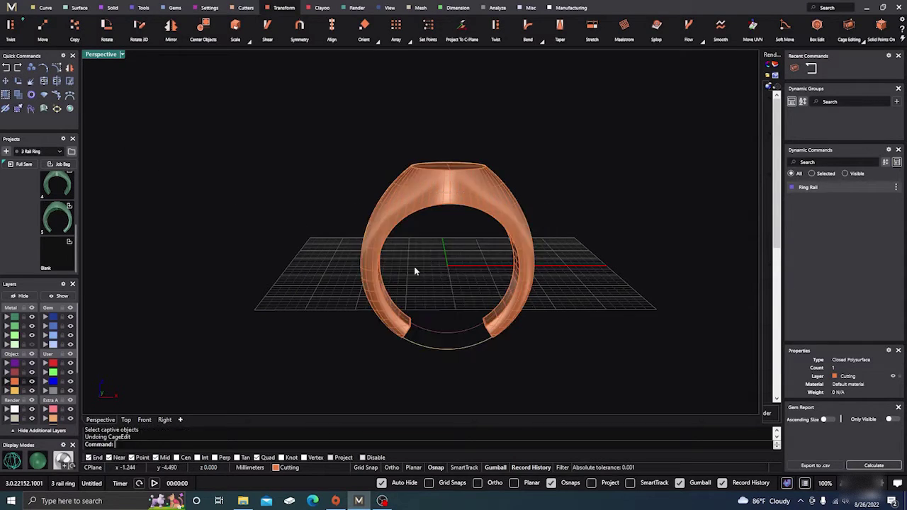
Try a bounding-box cage edit of the Cutting ring using World coordinates, 4 points per axis, degree 3 and Global region, and undo it
left_click(461, 180)
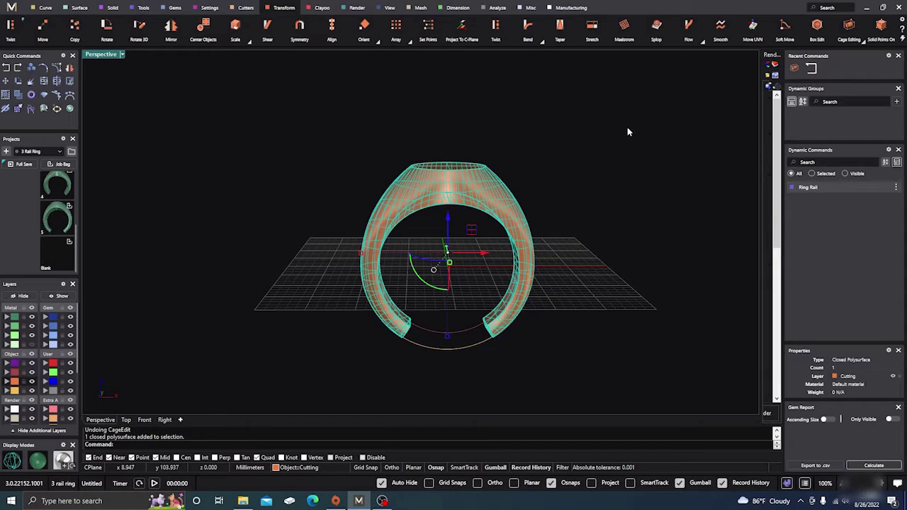
left_click(859, 44)
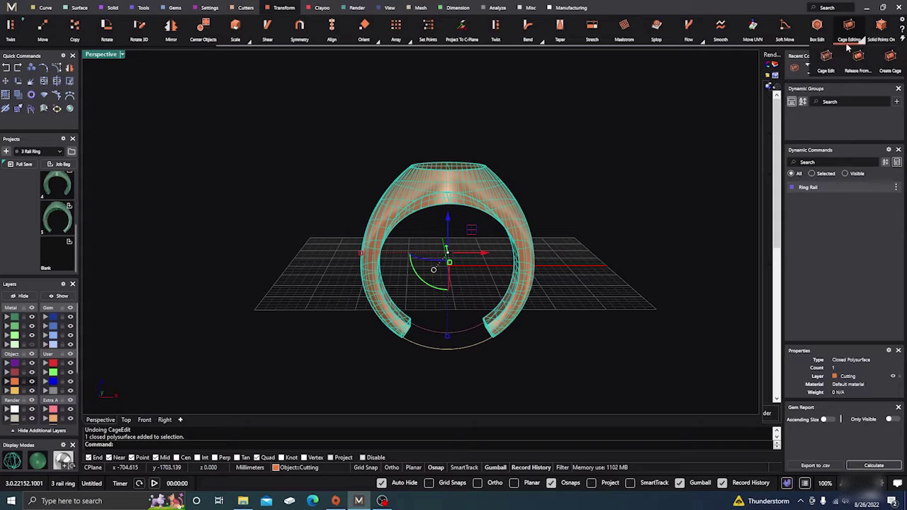
left_click(826, 61)
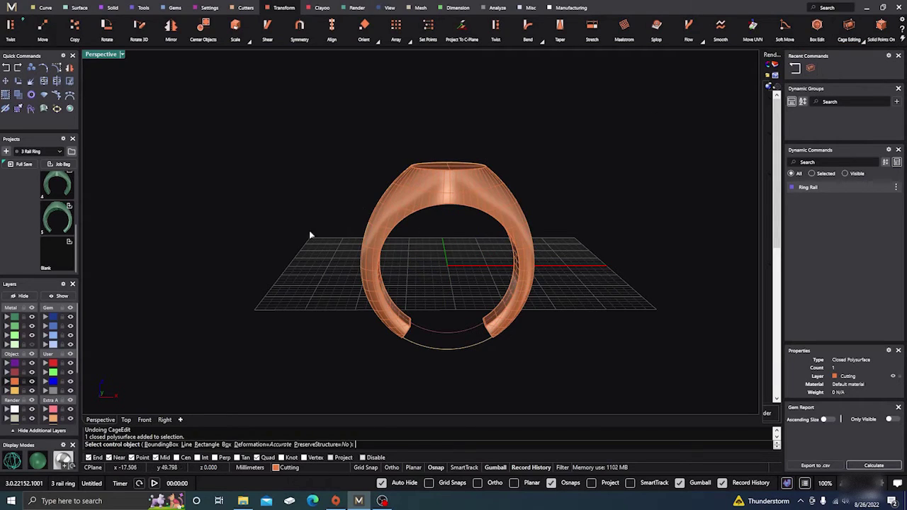
left_click(162, 444)
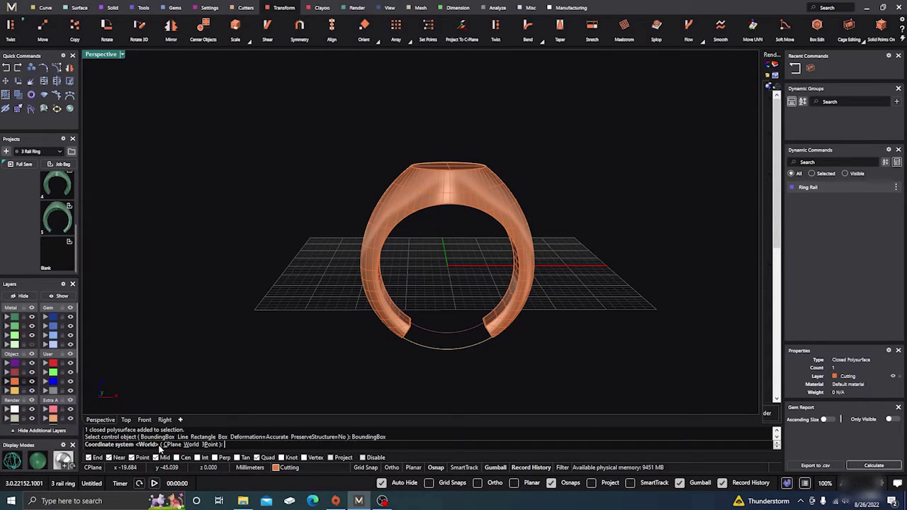
left_click(190, 446)
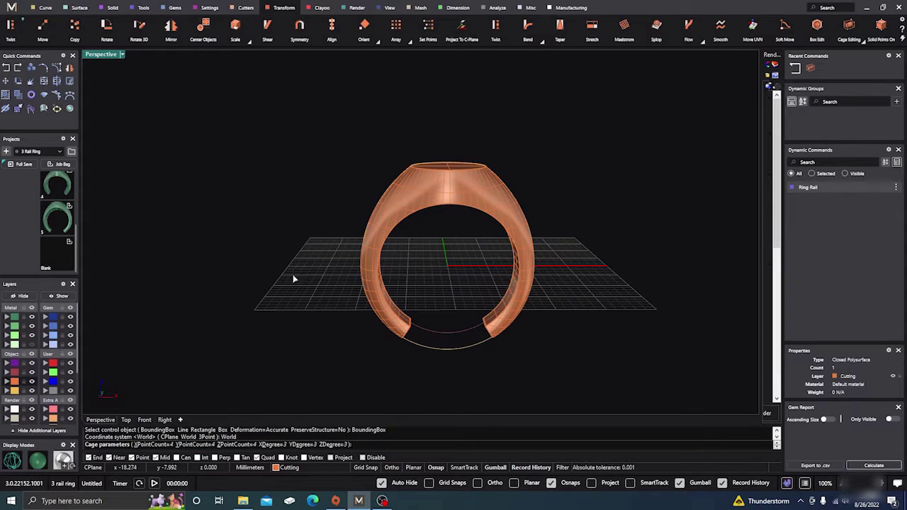
key("Return")
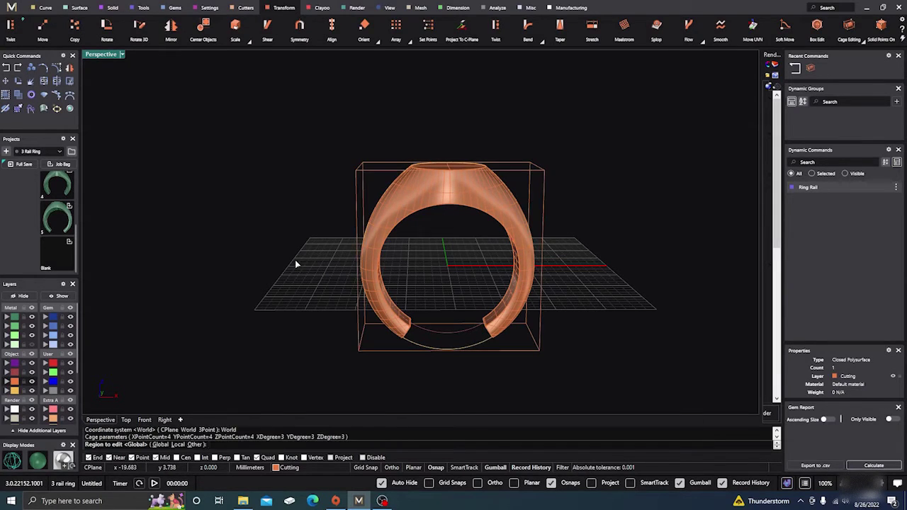
key("Return")
right_click_drag(303, 273, 312, 288)
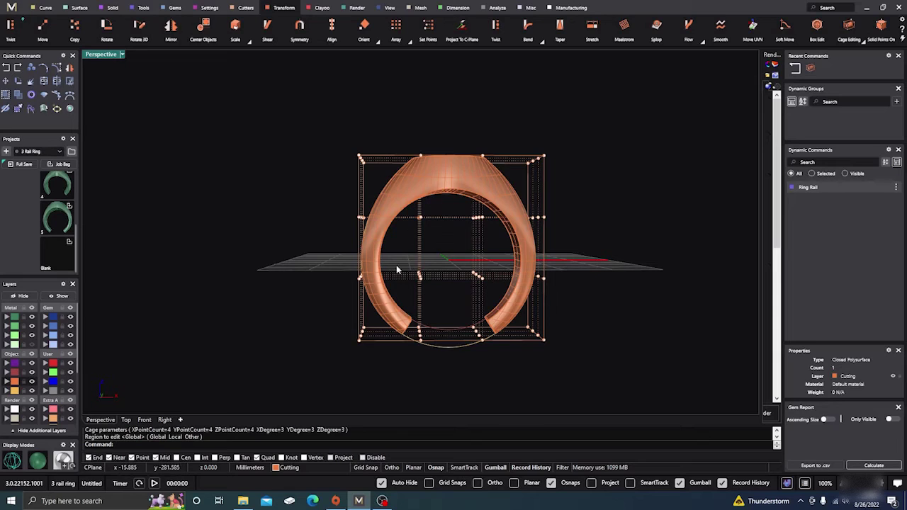
right_click_drag(349, 251, 316, 259)
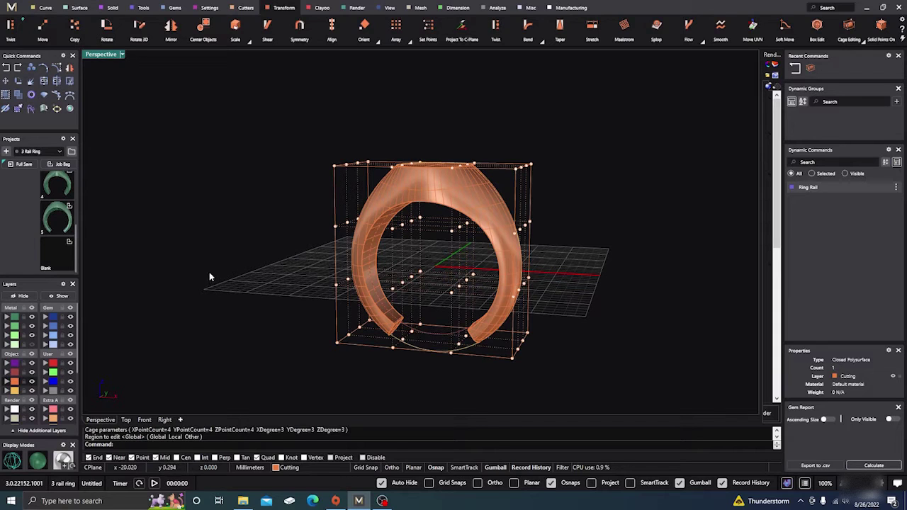
left_click(7, 70)
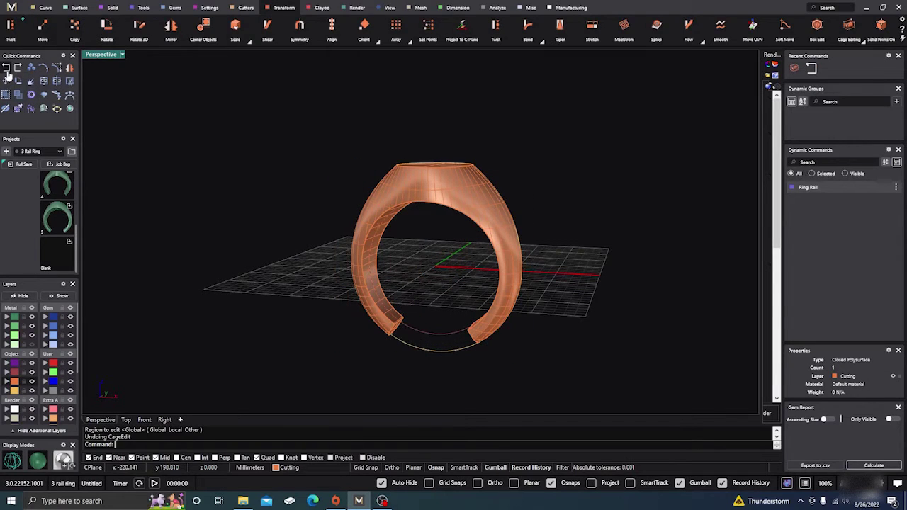
Scale the Cutting ring down slightly in width and height, viewed from the front, so it fits inside the original outer profile
right_click_drag(271, 263, 336, 243)
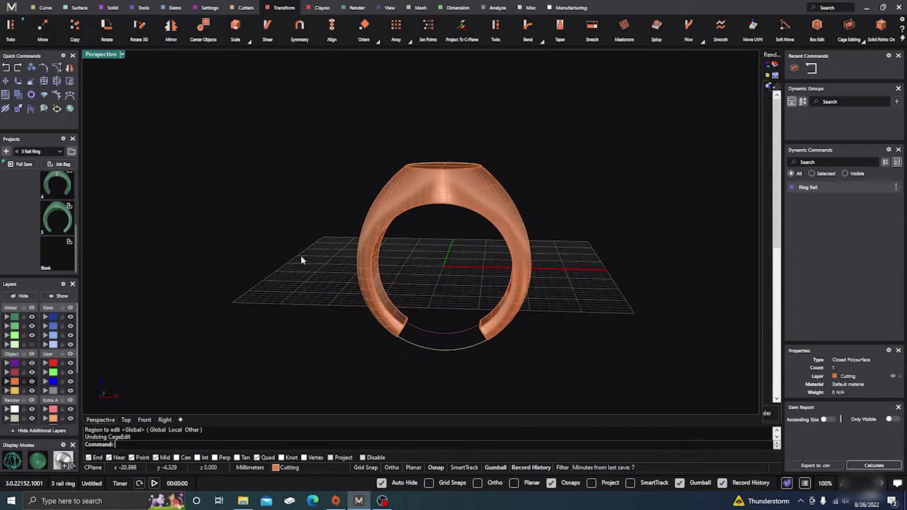
left_click(370, 243)
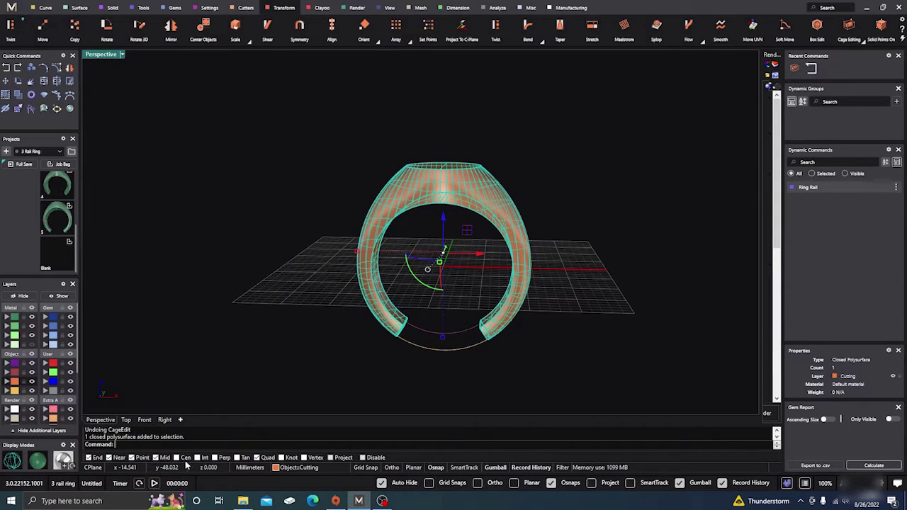
left_click(143, 419)
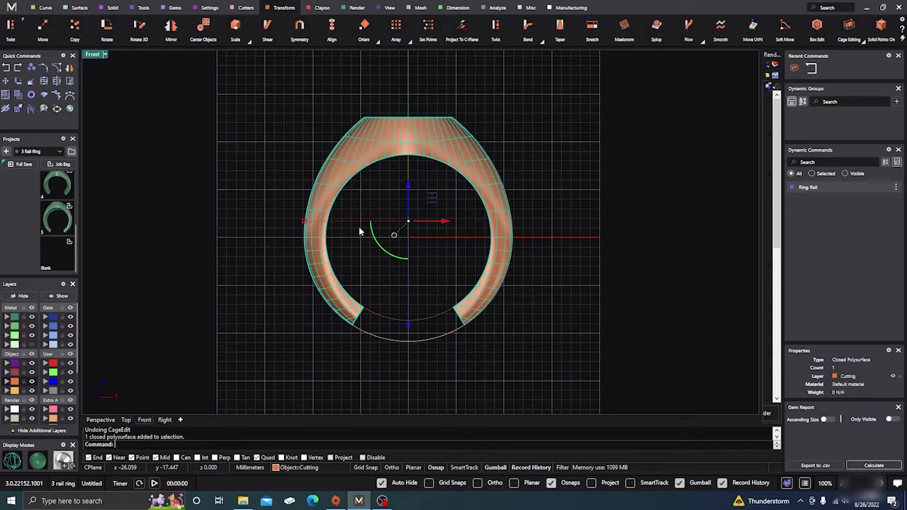
scroll(376, 215, "up", 3)
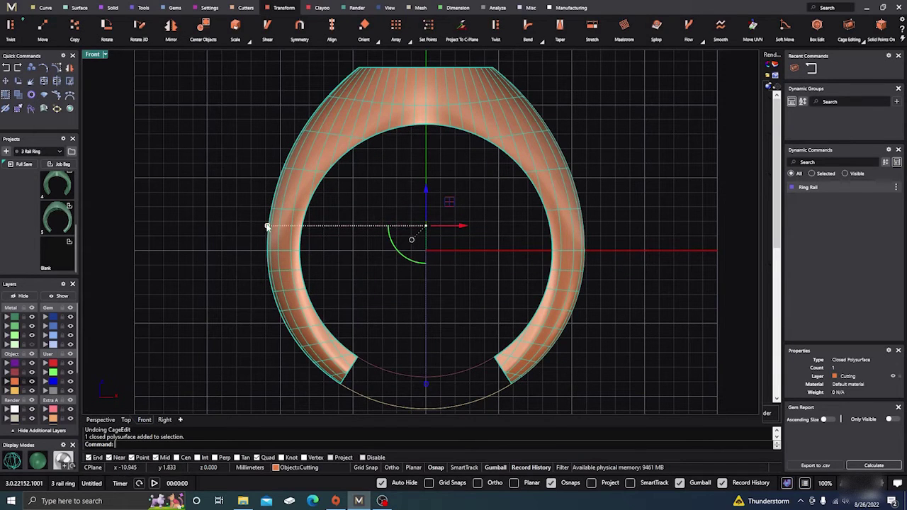
left_click_drag(268, 225, 278, 230)
left_click_drag(425, 380, 427, 370)
left_click(397, 172)
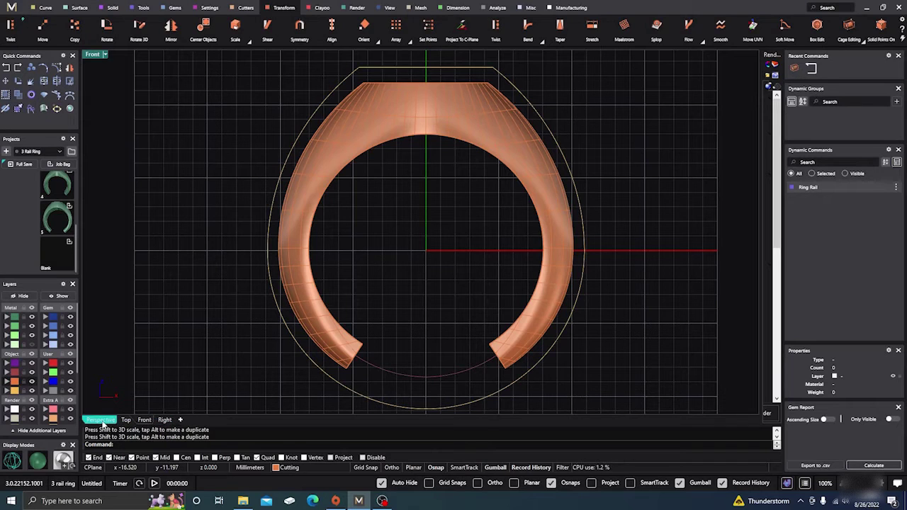
Scale the Cutting ring slightly narrower across its band width, viewed from the right side
left_click(164, 420)
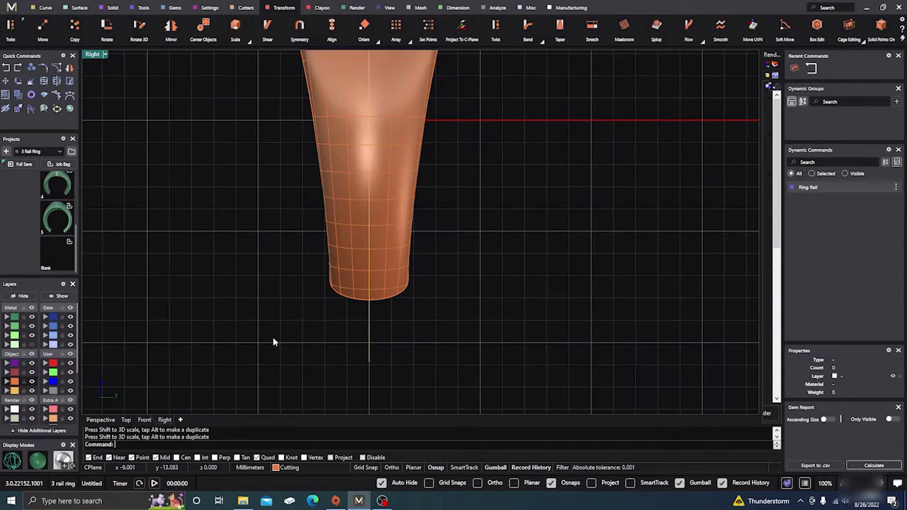
left_click(370, 281)
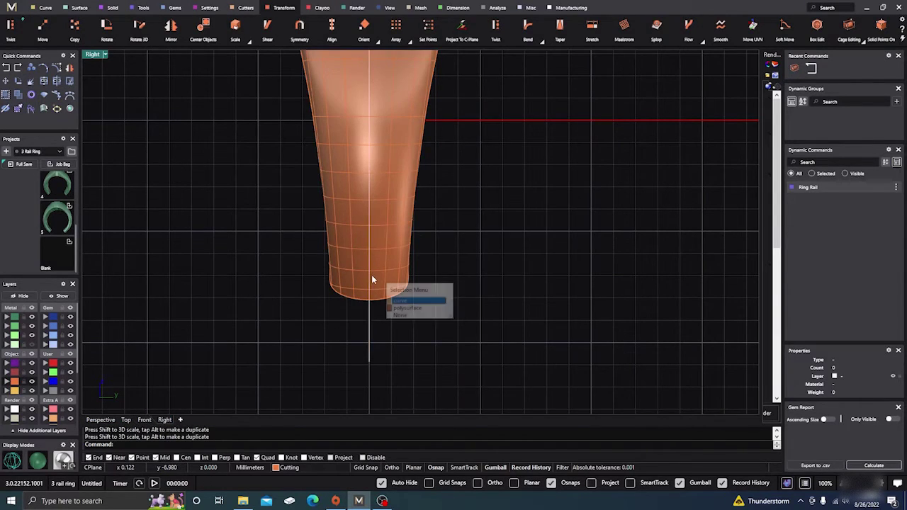
left_click(415, 311)
scroll(443, 343, "down", 4)
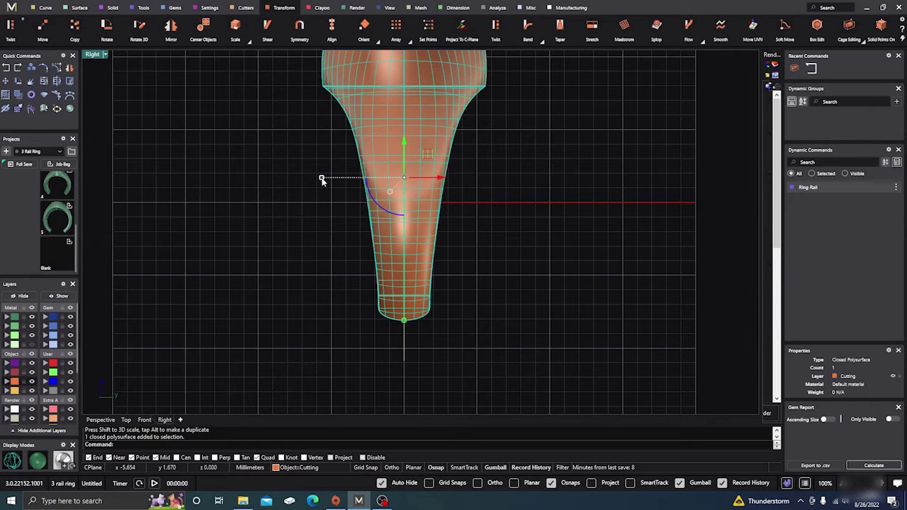
left_click_drag(322, 179, 332, 183)
left_click(290, 250)
right_click_drag(210, 301, 235, 315)
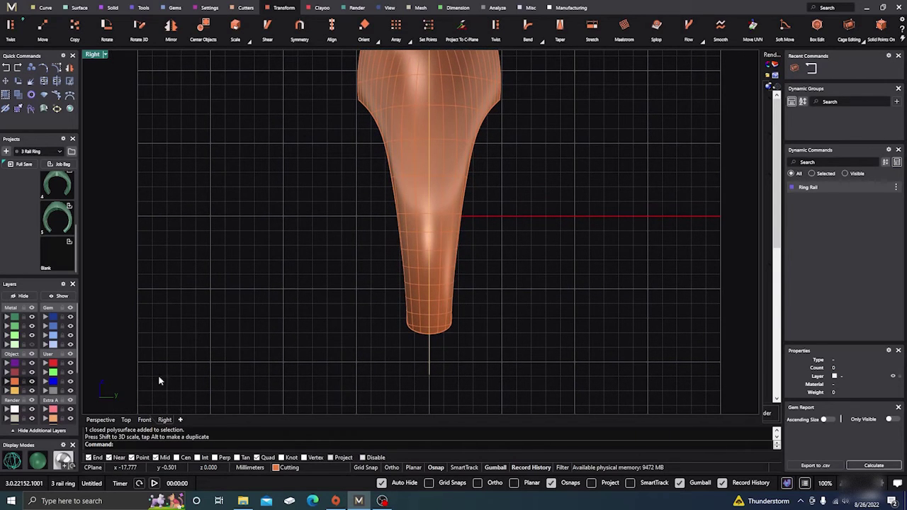
Load the ring saved in project slot 5 over the Cutting ring and compare both solids in wireframe, ending in shaded display
left_click(100, 420)
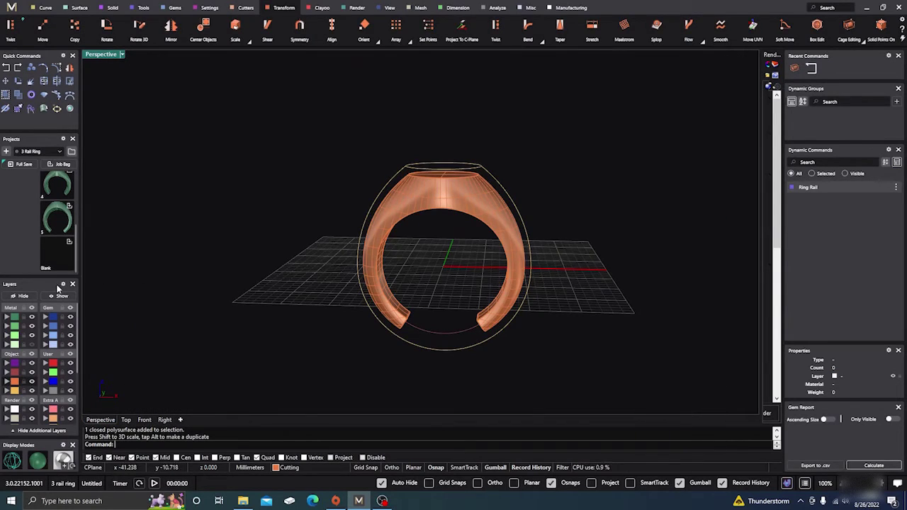
left_click(59, 226)
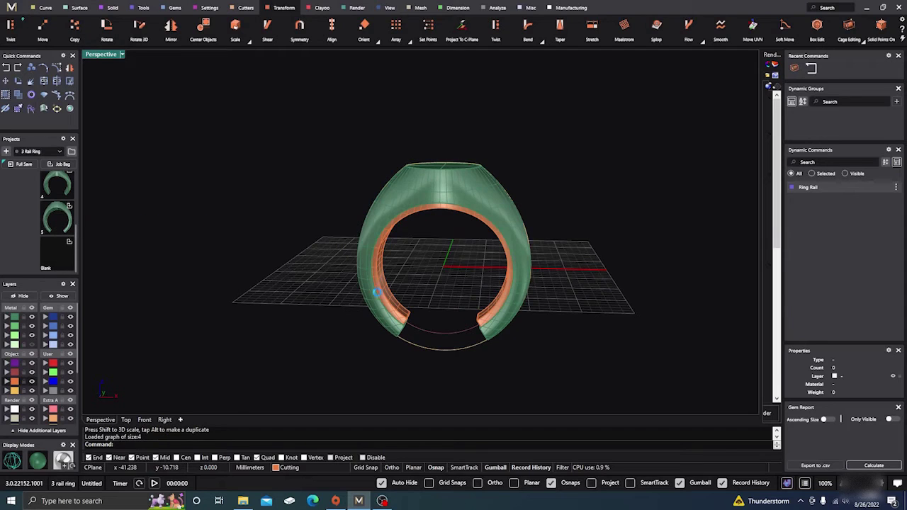
mouse_move(375, 299)
right_mouse_down()
mouse_move(431, 283)
mouse_move(388, 294)
right_mouse_up()
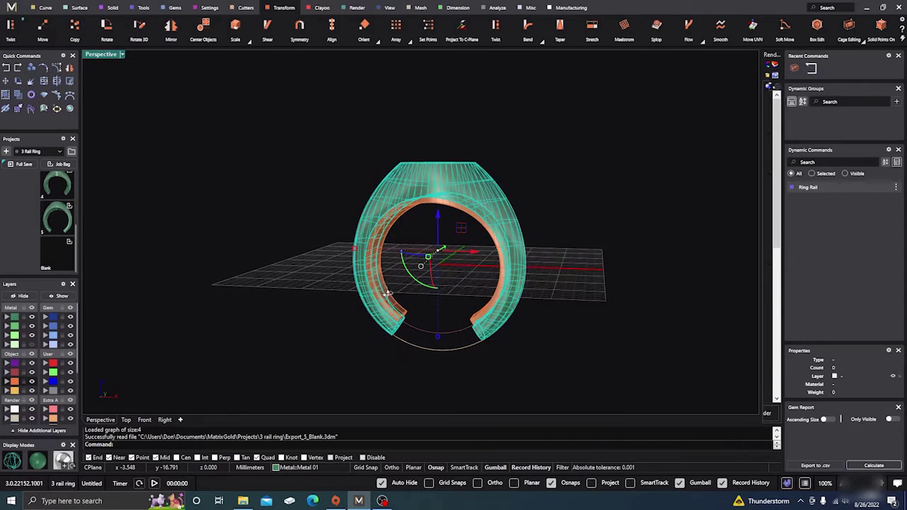
left_click(19, 459)
right_click_drag(320, 207, 350, 211)
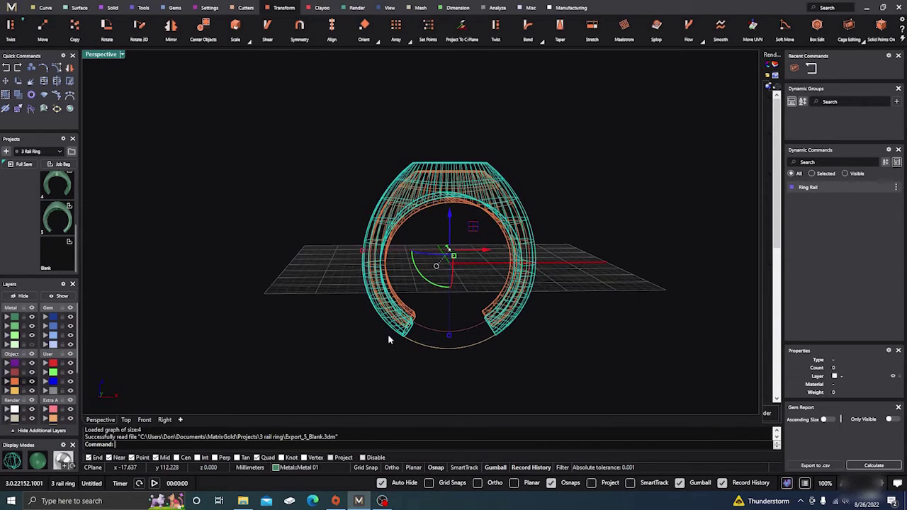
left_click(12, 460)
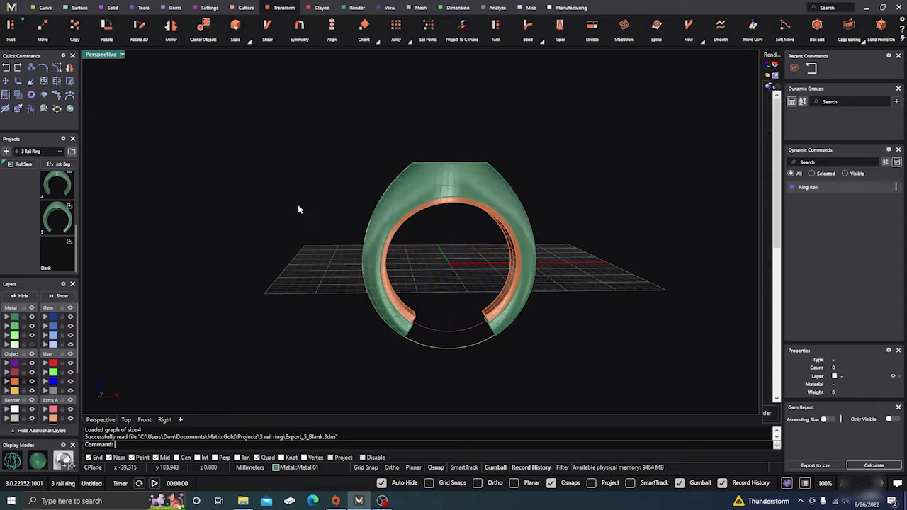
Delete the green Metal 01 ring solid, leaving only the Cutting ring and the profile curves
left_click(411, 177)
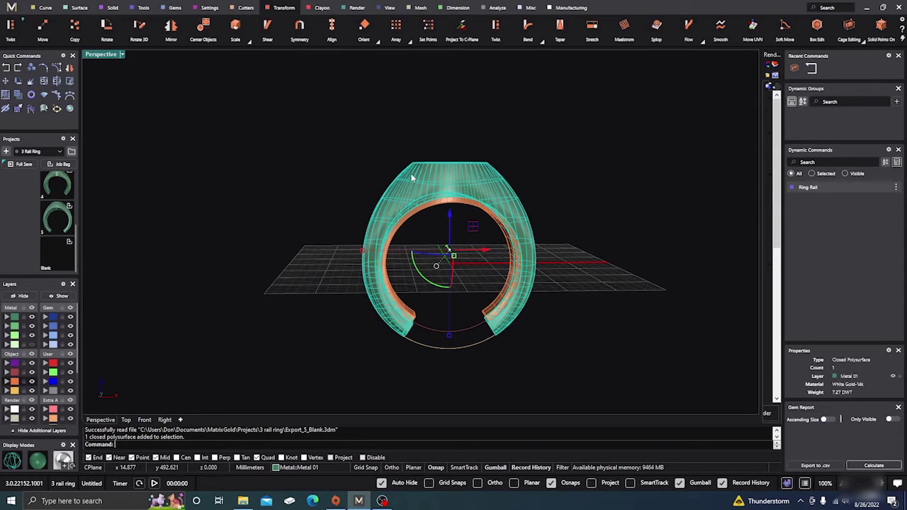
right_click(411, 178)
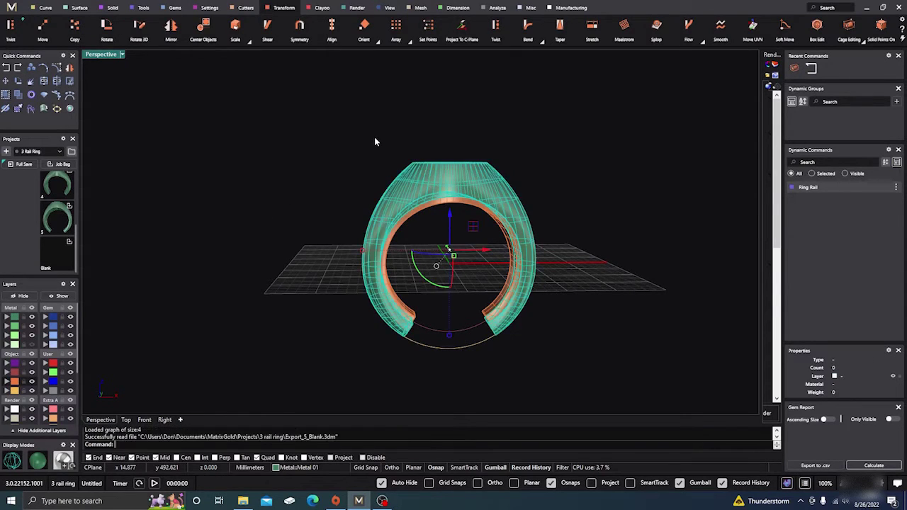
right_click(375, 139)
key("Return")
left_click(424, 178)
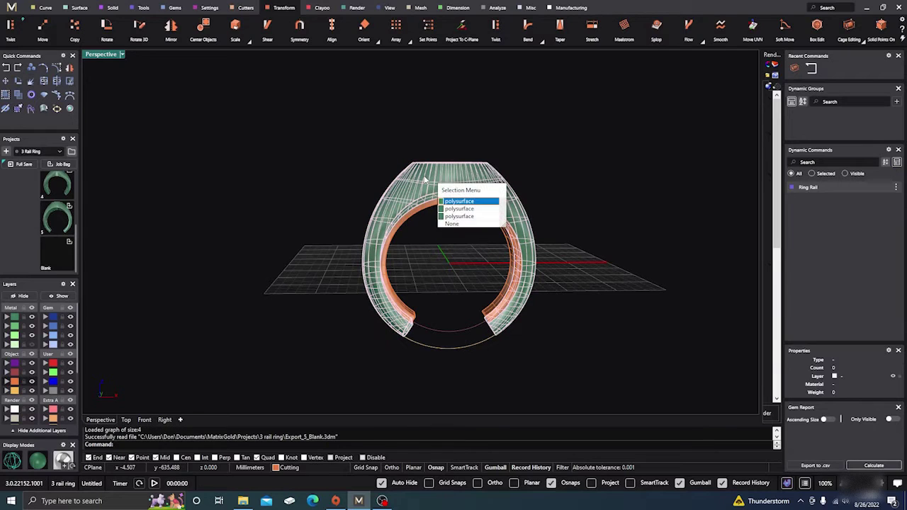
left_click(450, 202)
key("Delete")
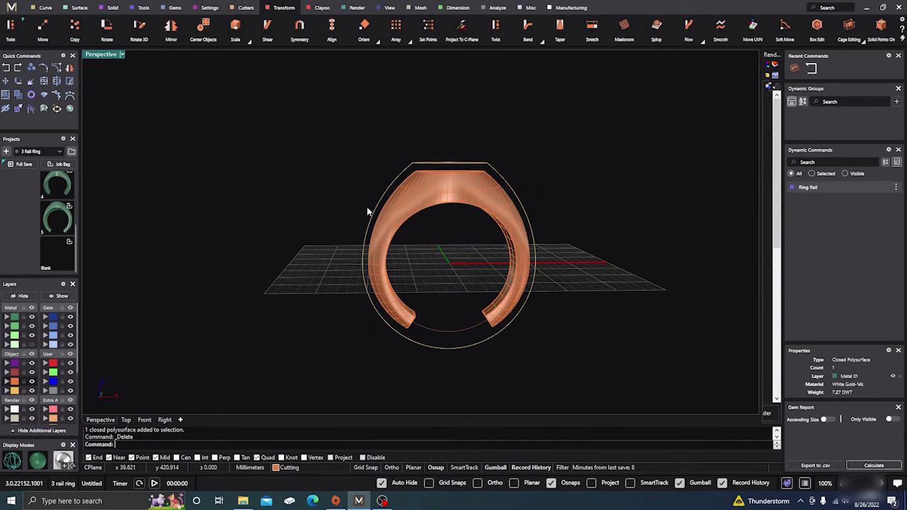
Apply a bounding-box cage edit to the Cutting ring with World coordinates, 4 points per axis, degree 3 and Global region, viewed from the front
right_click_drag(364, 215, 424, 174)
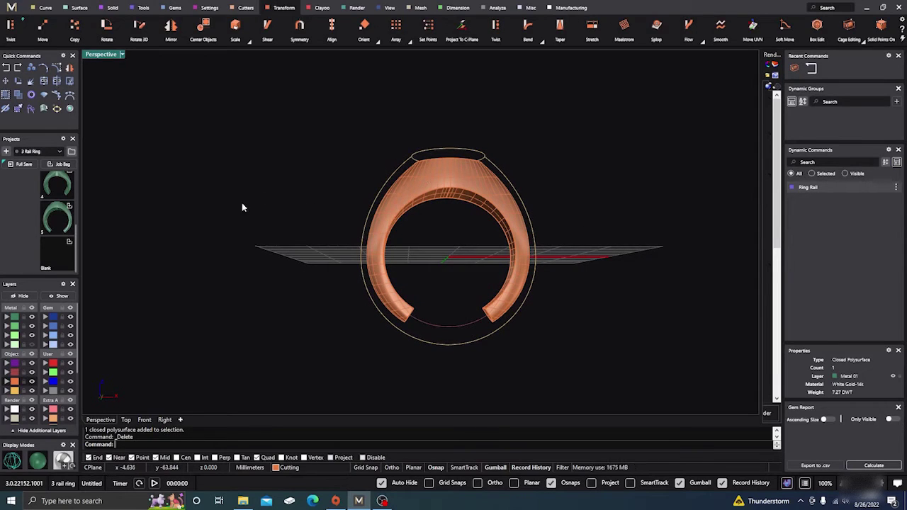
left_click(144, 420)
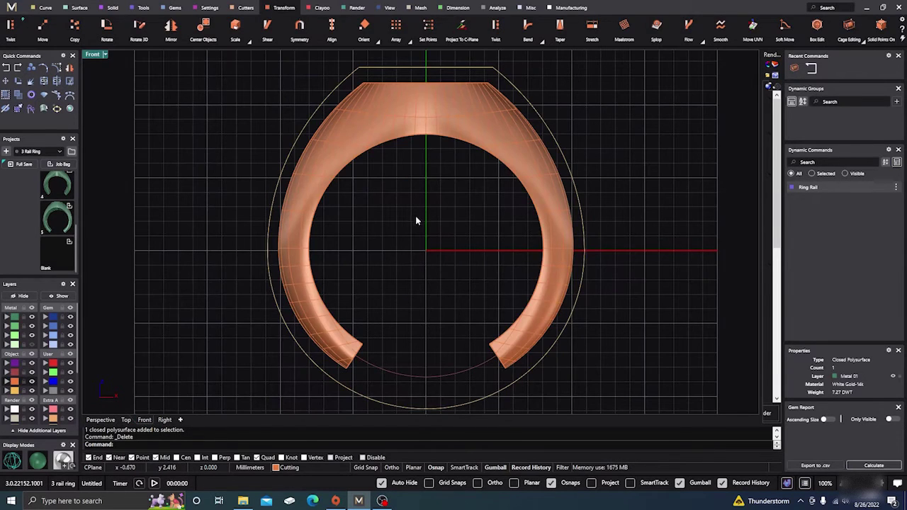
scroll(413, 227, "up", 2)
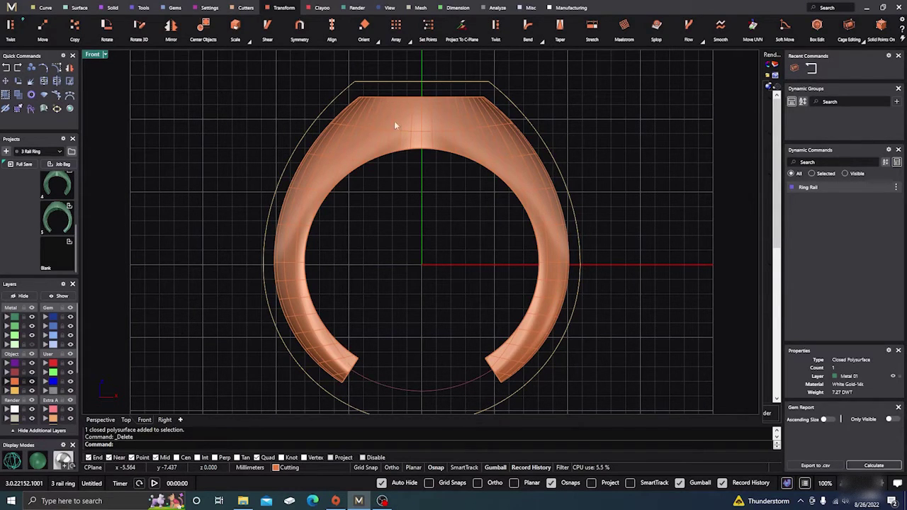
scroll(382, 133, "down", 1)
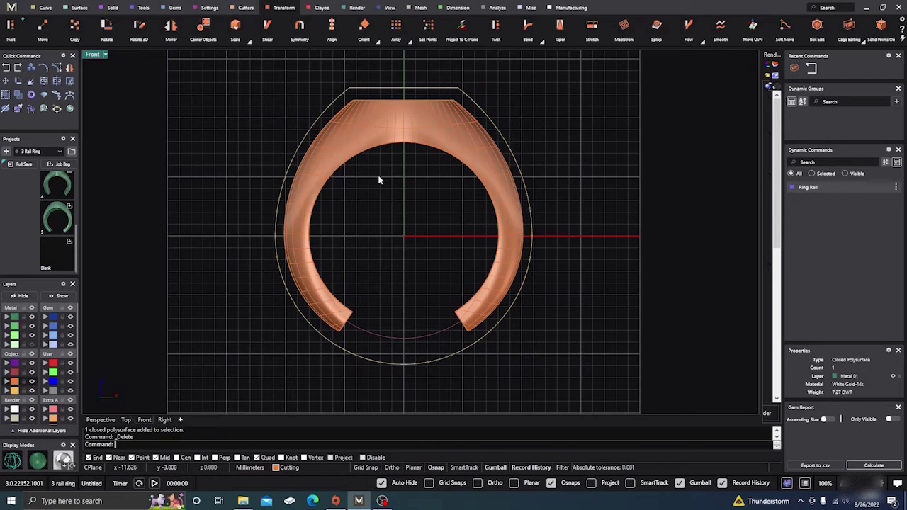
left_click(395, 123)
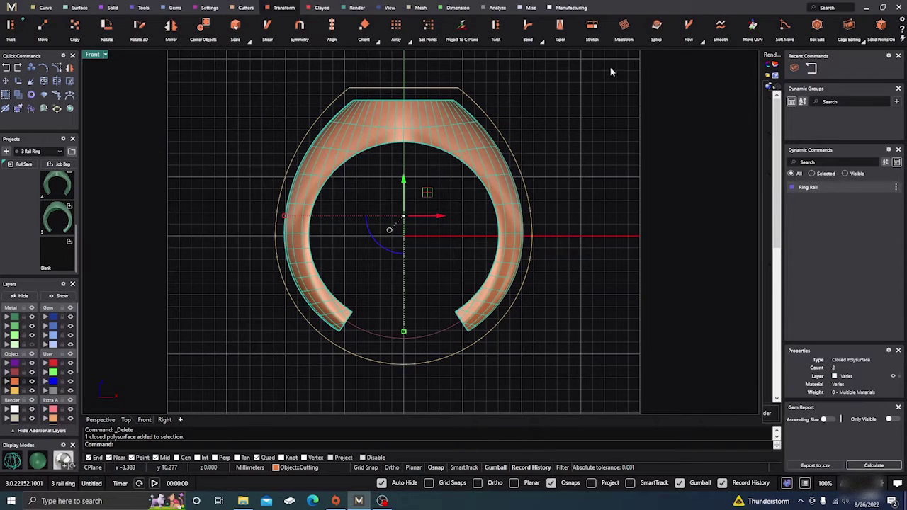
left_click(860, 40)
left_click(830, 62)
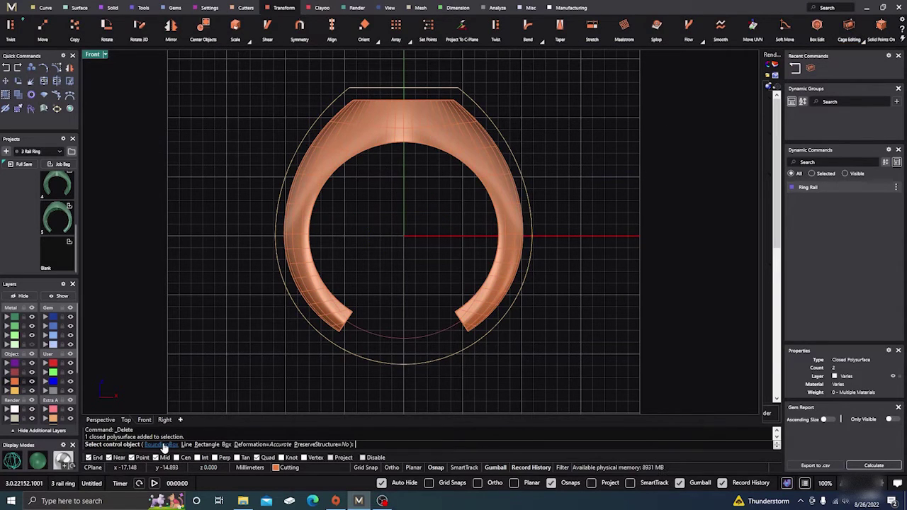
left_click(163, 445)
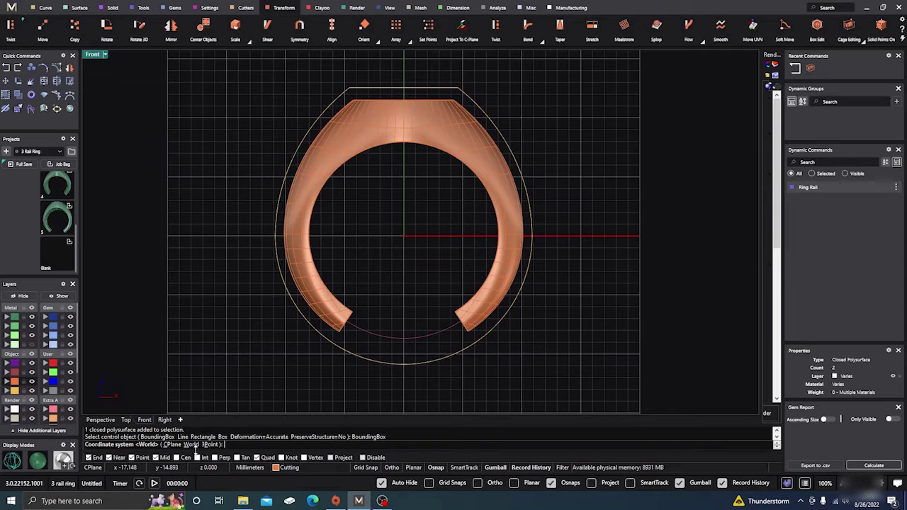
left_click(191, 445)
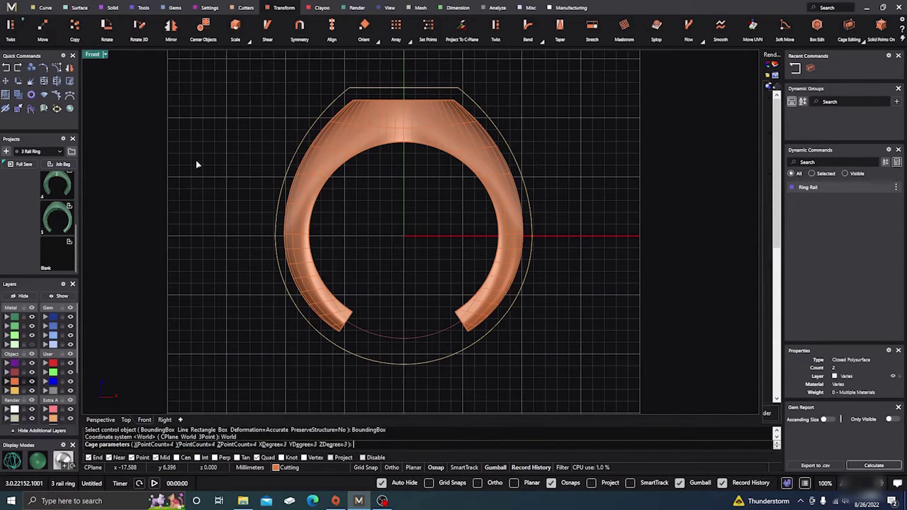
key("Return")
key("Return")
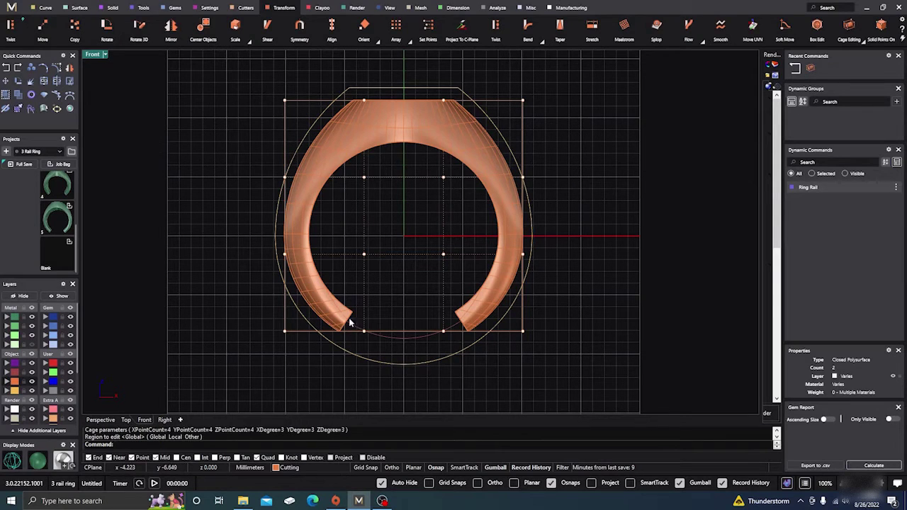
Move the lowest cage points on each side inward about 2.4 mm and slightly upward to pull in the Cutting ring's shank ends
left_click_drag(261, 344, 391, 330)
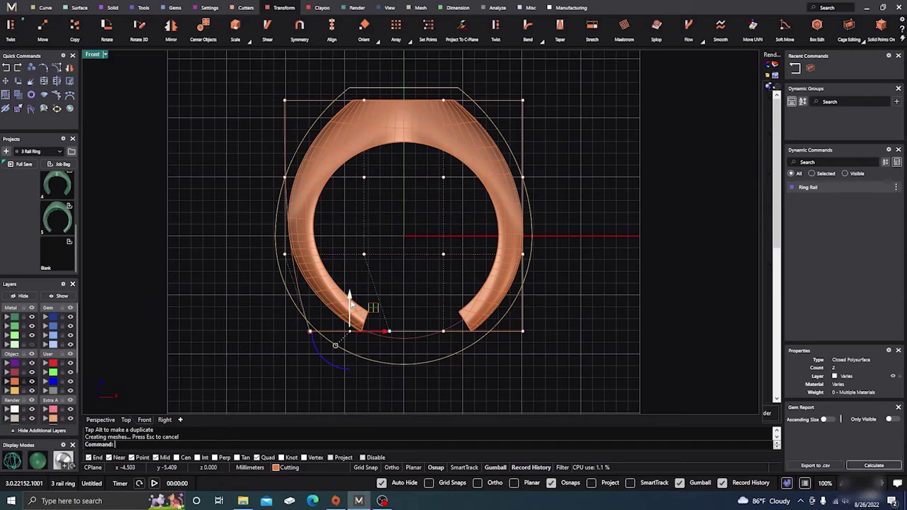
left_click_drag(350, 296, 349, 286)
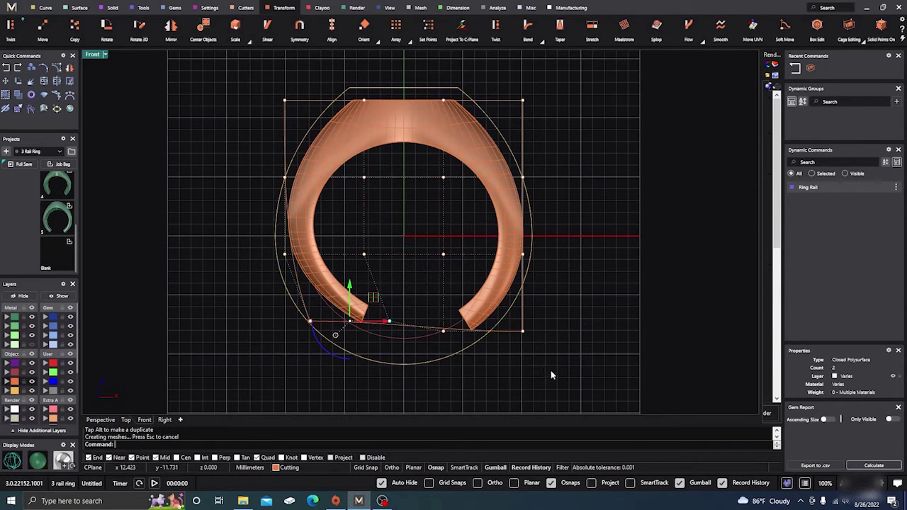
left_click_drag(434, 387, 492, 331)
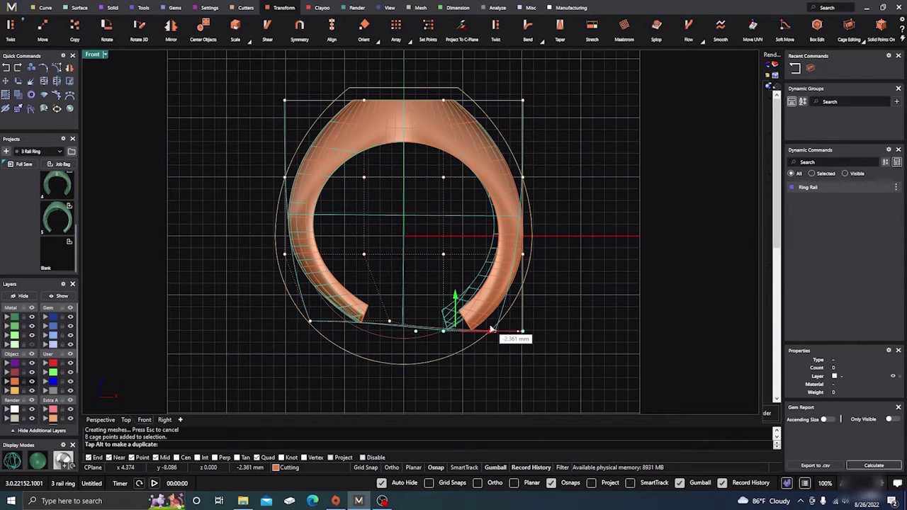
left_click_drag(492, 330, 492, 330)
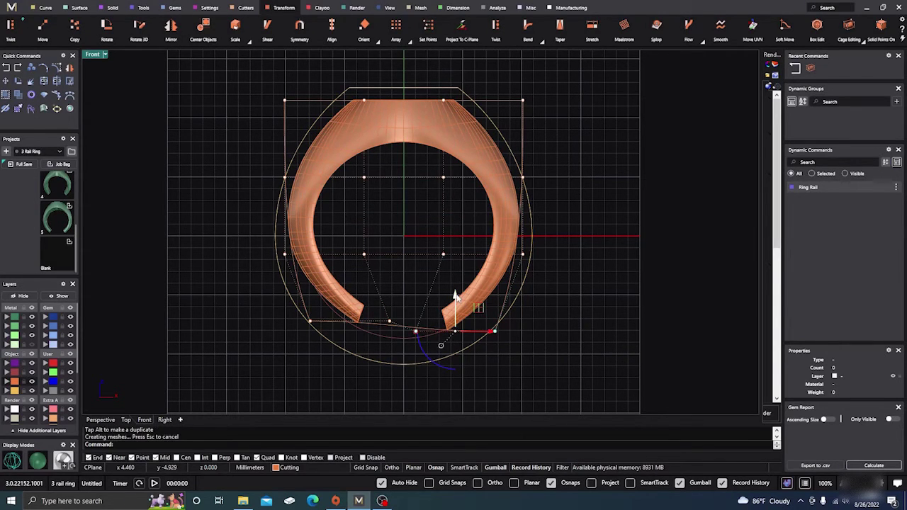
left_click_drag(457, 297, 458, 287)
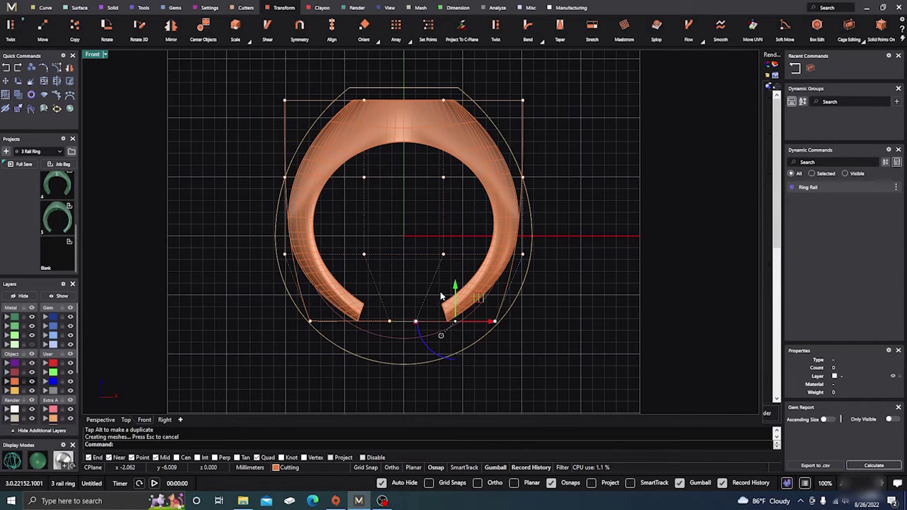
left_click_drag(455, 287, 456, 290)
left_click(613, 274)
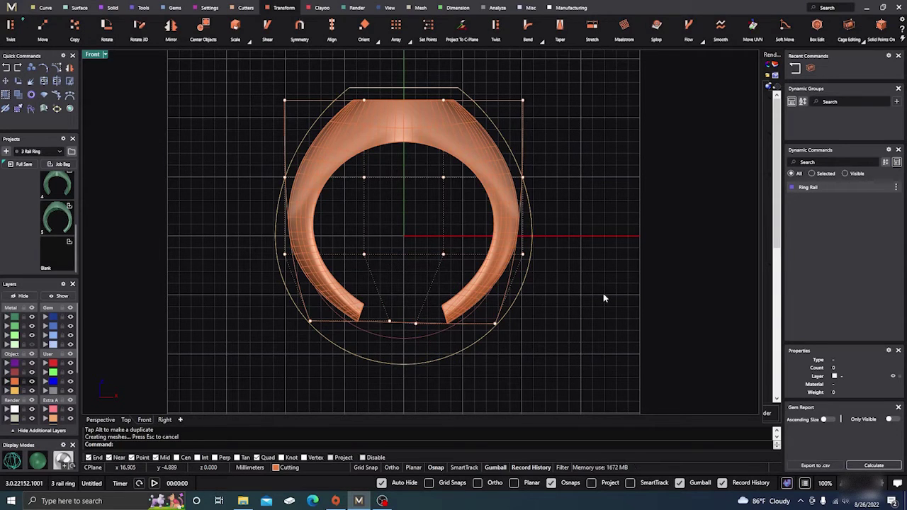
Delete the control cage and load the ring saved in project slot 5 over the reshaped Cutting ring
right_click(604, 294)
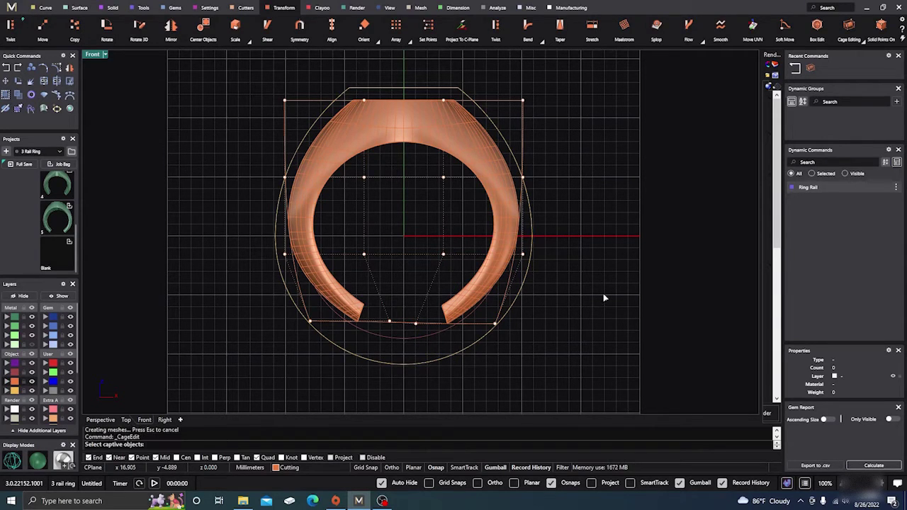
key("Escape")
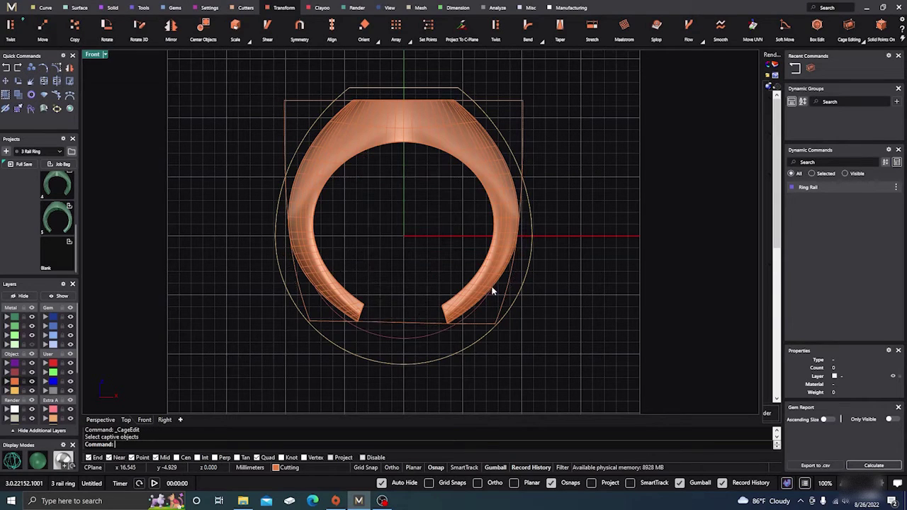
left_click(284, 113)
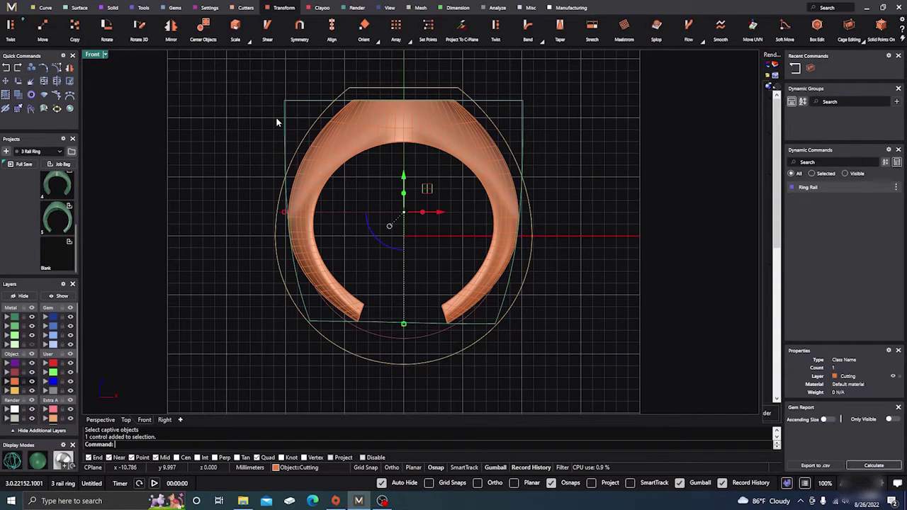
key("Delete")
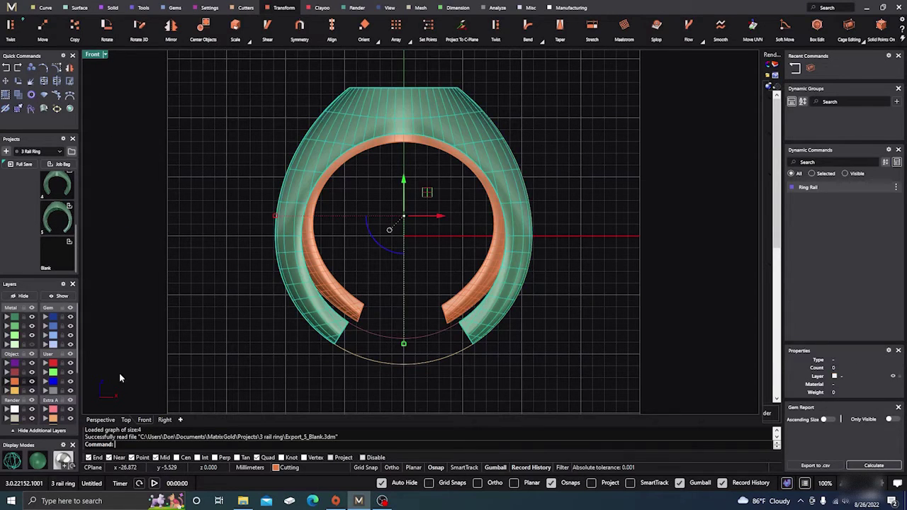
Compare the Cutting ring with the original ring in wireframe from the front and the side, checking the wall thickness
left_click(19, 465)
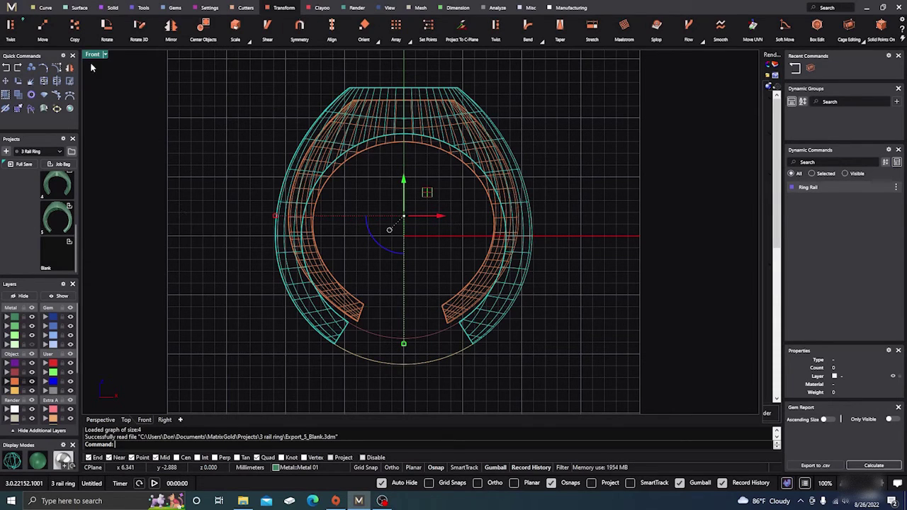
left_click(100, 419)
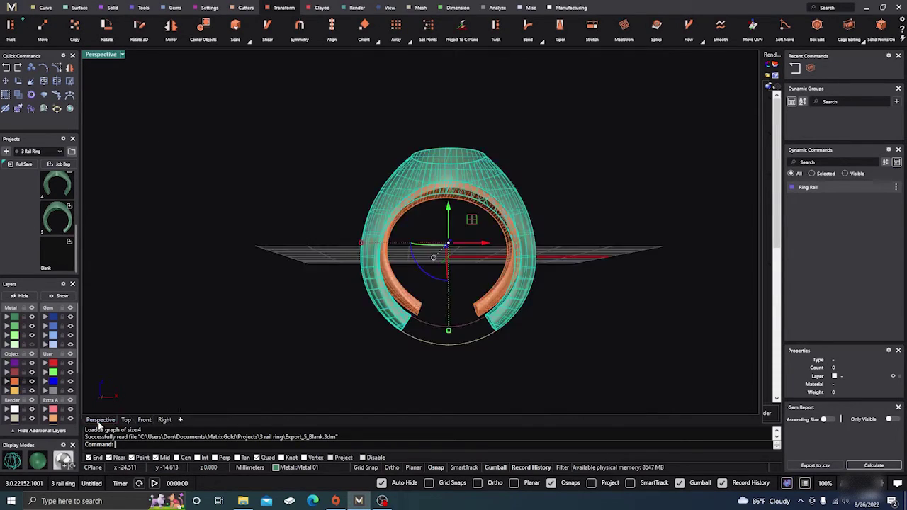
right_click_drag(596, 309, 448, 328)
scroll(353, 239, "up", 3)
left_click(303, 265)
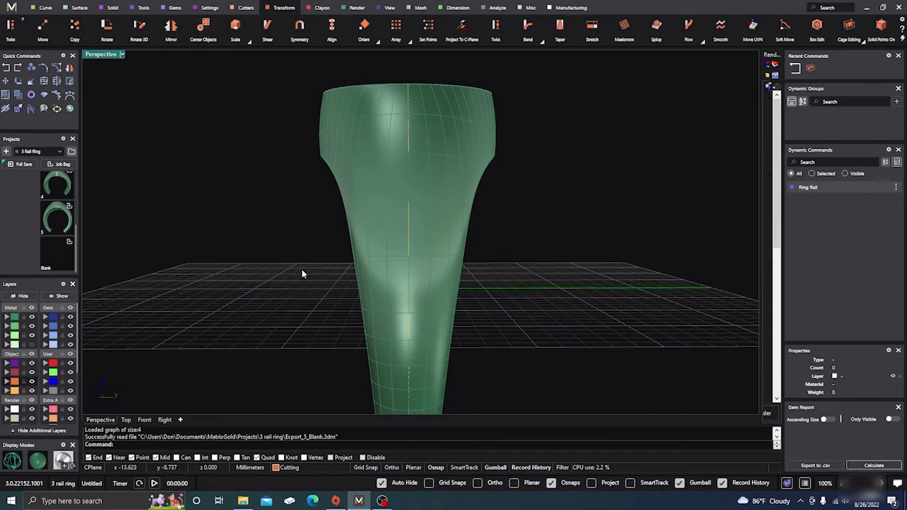
left_click(11, 463)
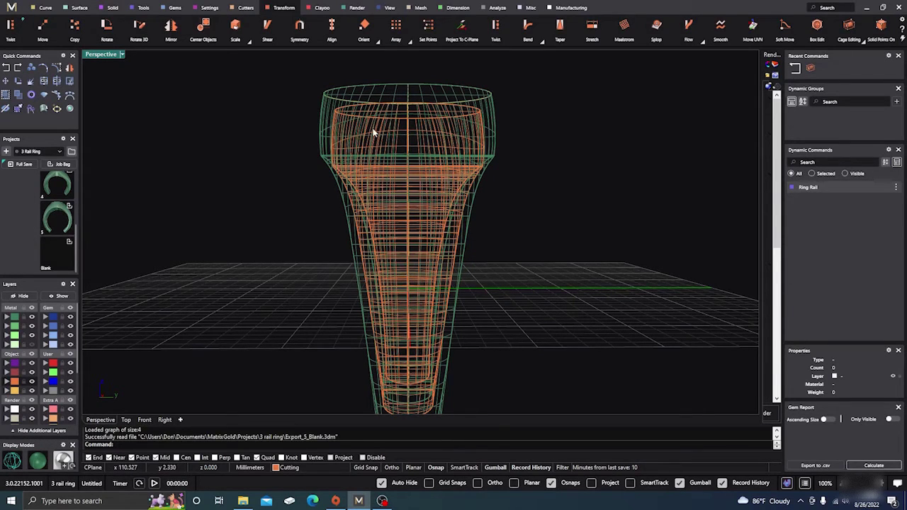
Raise the Cutting ring slightly along the vertical axis inside the original ring in wireframe, and return to shaded display
right_click_drag(325, 192, 451, 196)
left_click(471, 171)
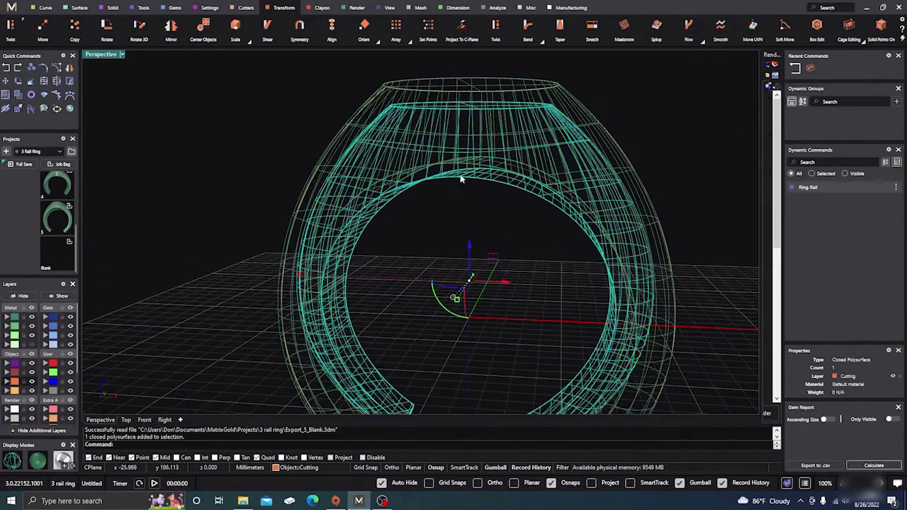
left_click_drag(470, 243, 470, 235)
left_click(287, 156)
mouse_move(405, 245)
right_mouse_down()
mouse_move(393, 251)
mouse_move(415, 245)
mouse_move(268, 234)
mouse_move(227, 305)
mouse_move(247, 263)
mouse_move(217, 239)
mouse_move(236, 300)
mouse_move(321, 211)
right_mouse_up()
left_click(37, 461)
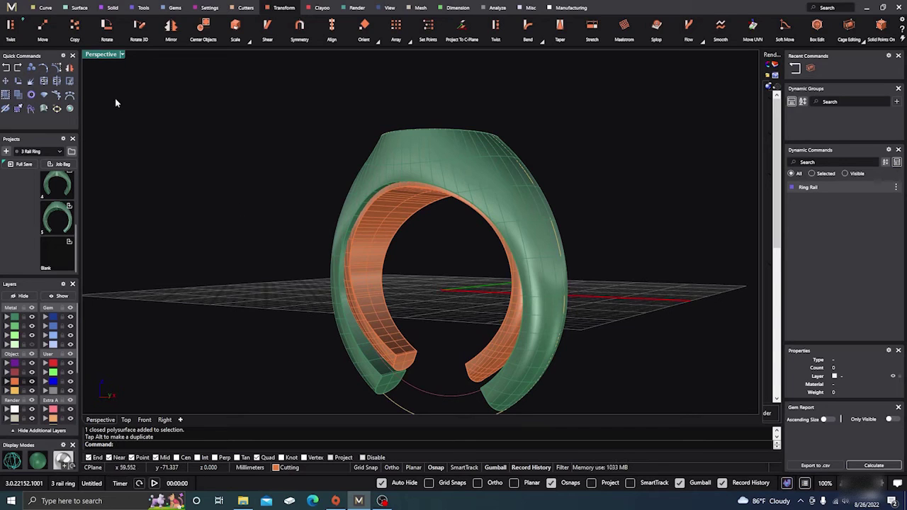
Subtract the Cutting ring from the green signet ring with a Boolean Difference to hollow its inside
left_click(112, 7)
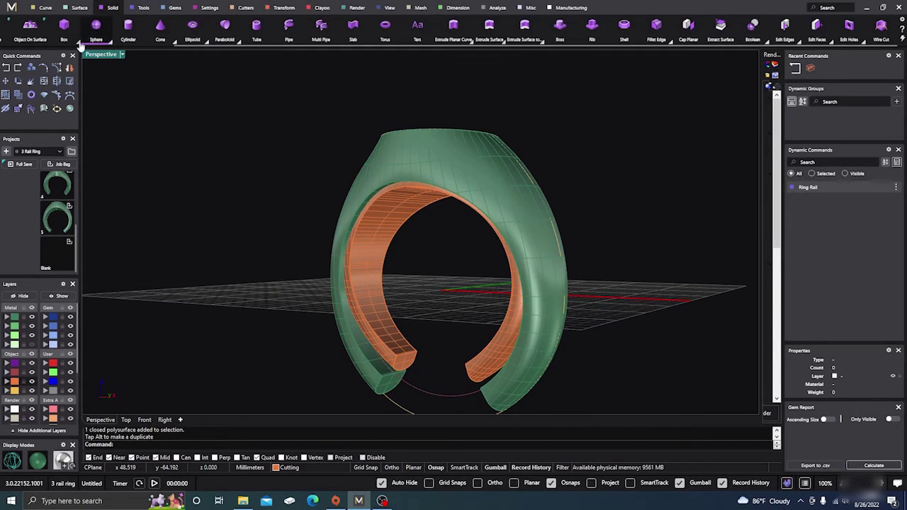
mouse_move(105, 39)
scroll(105, 40, "up", 2)
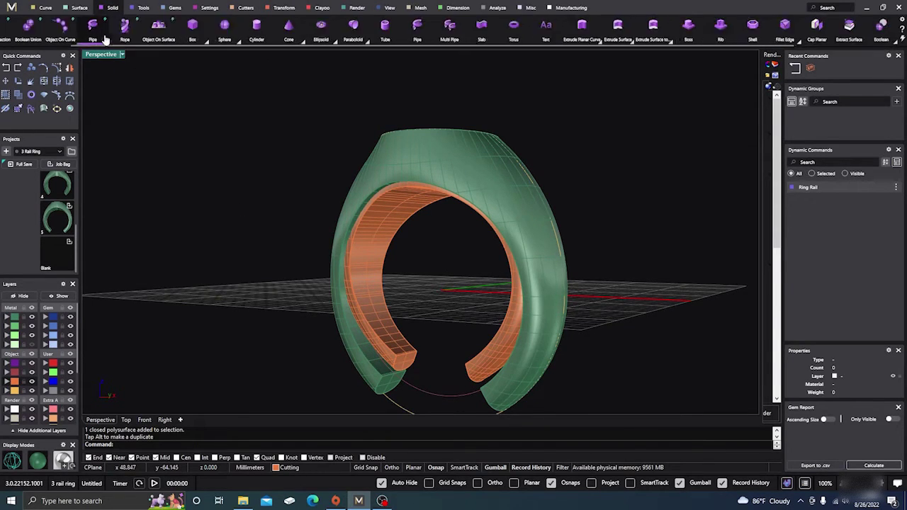
left_click(406, 158)
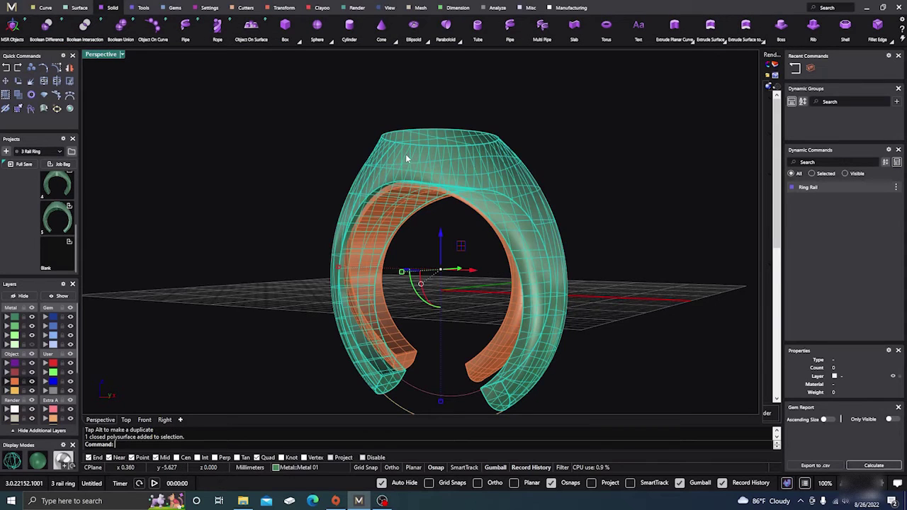
left_click(496, 359)
left_click(630, 219)
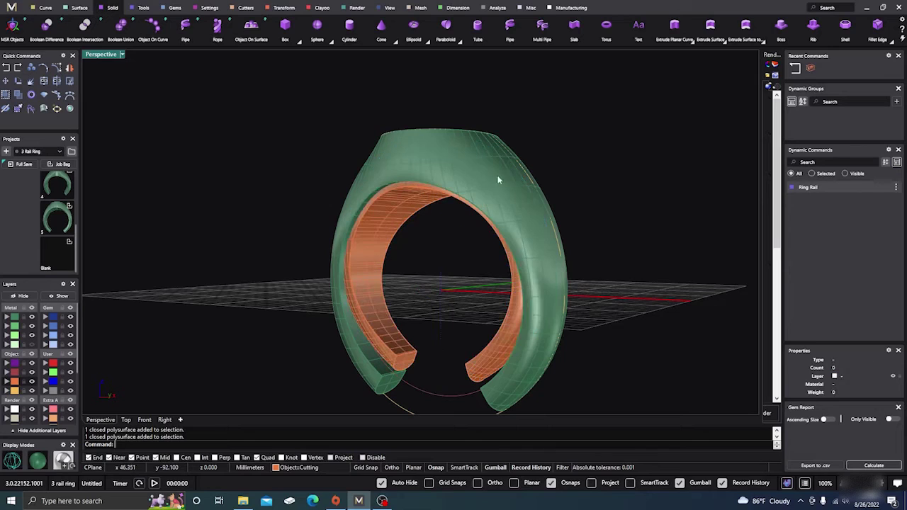
left_click(46, 27)
left_click(465, 151)
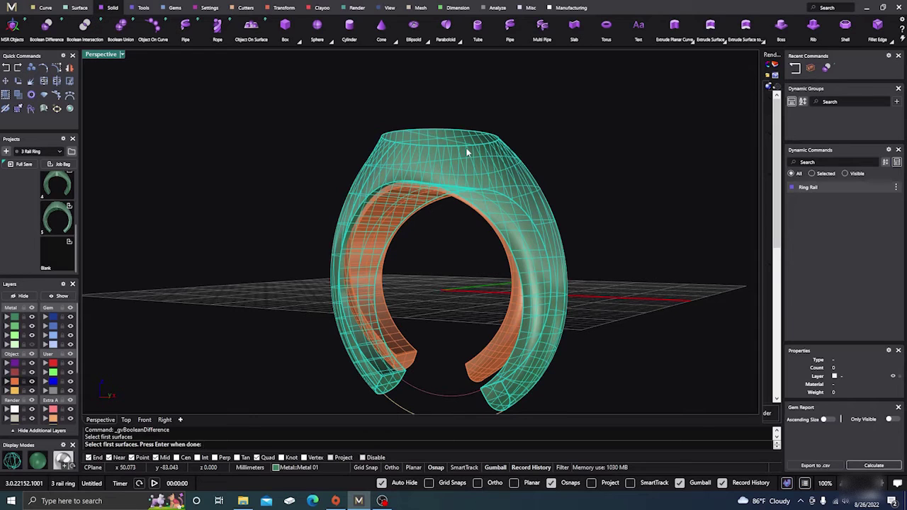
key("Return")
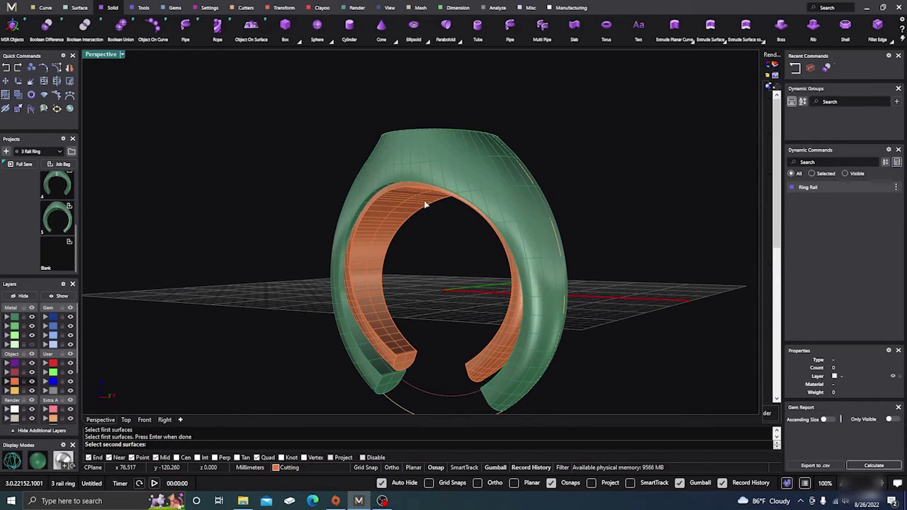
left_click(425, 205)
key("Return")
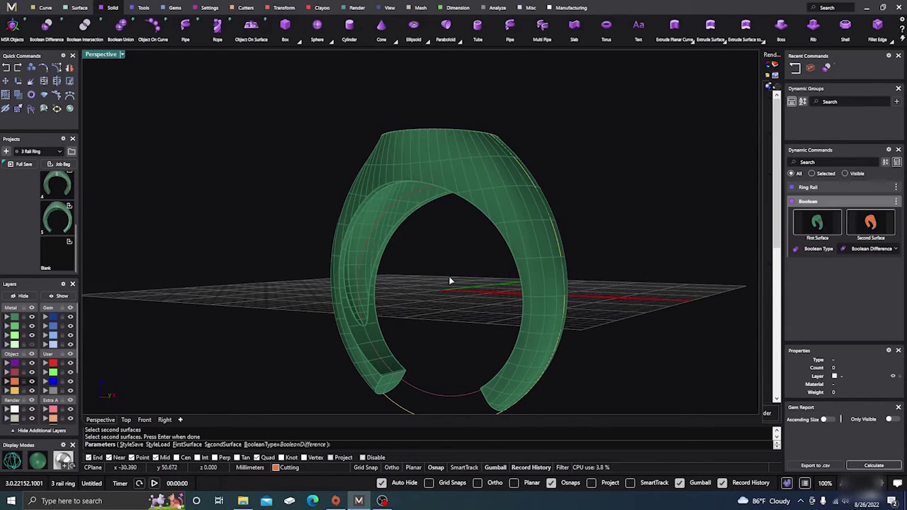
mouse_move(450, 284)
right_mouse_down()
mouse_move(454, 248)
mouse_move(429, 223)
mouse_move(465, 255)
mouse_move(436, 278)
right_mouse_up()
key("Return")
Delete the leftover Cutting ring solid that still fills the hollow of the signet ring
left_click(409, 213)
key("Delete")
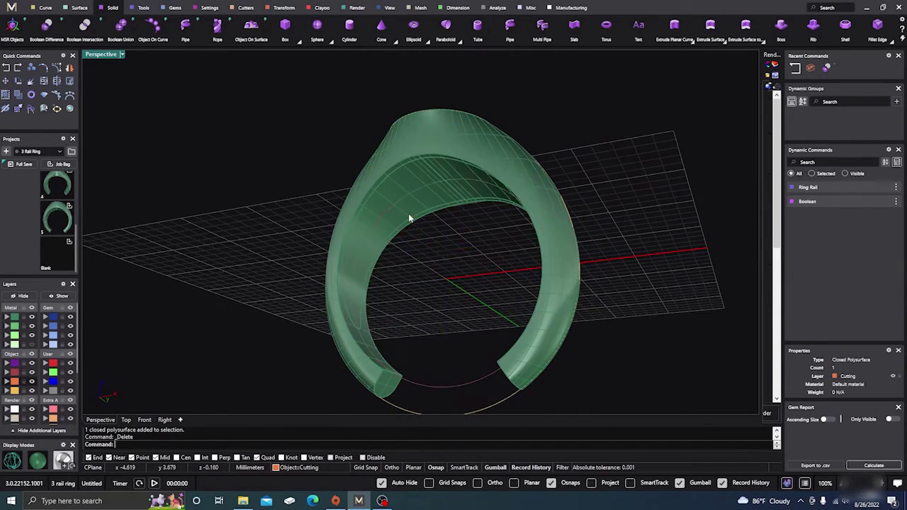
right_click_drag(411, 218, 444, 276)
Explode the leftover solid Metal 01 ring and delete its inner surfaces that cover the hollow
left_click(405, 209)
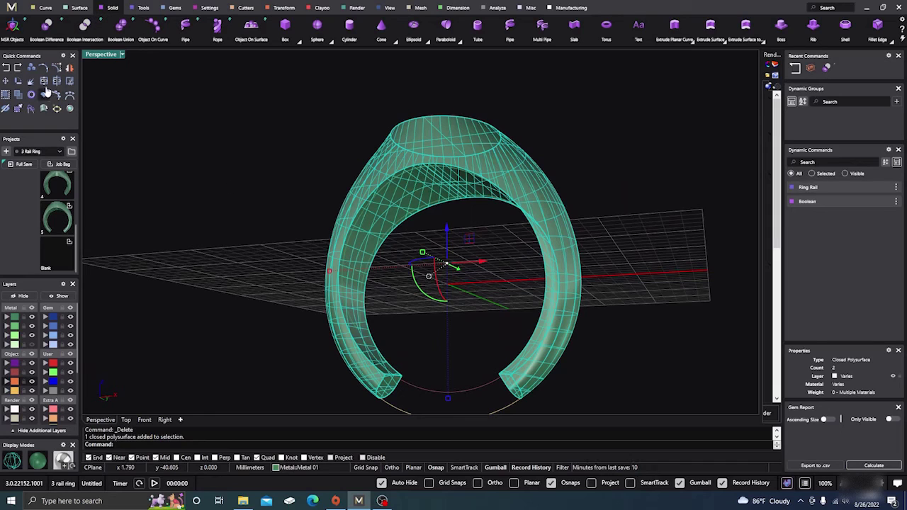
left_click(31, 83)
key("Escape")
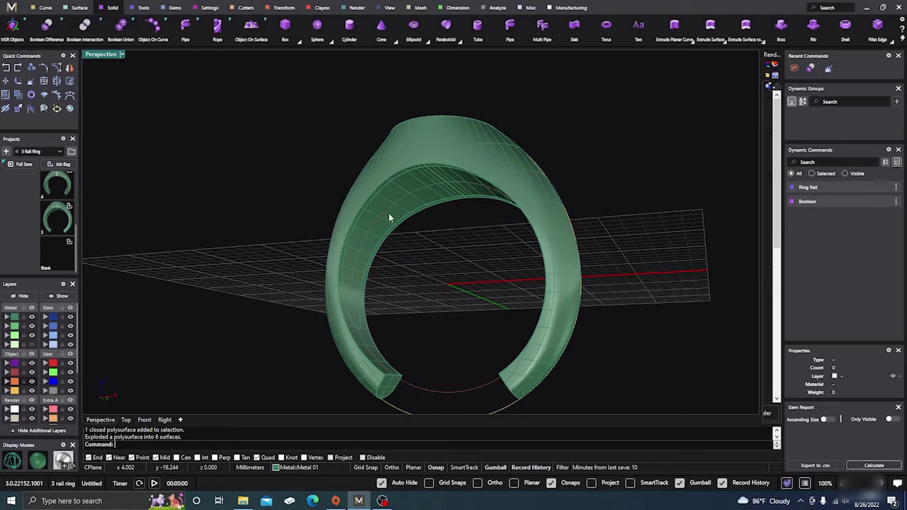
left_click(385, 198)
key("Delete")
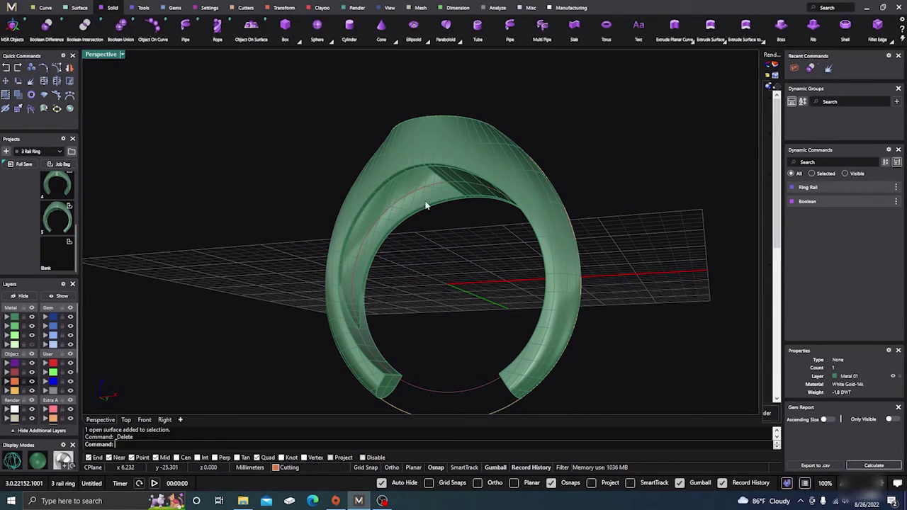
left_click(474, 186)
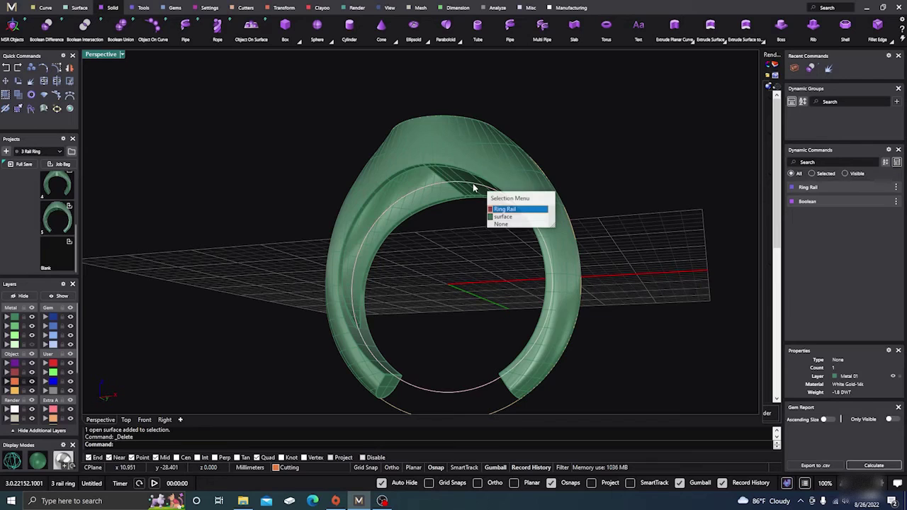
left_click(500, 217)
key("Delete")
right_click_drag(450, 263, 347, 249)
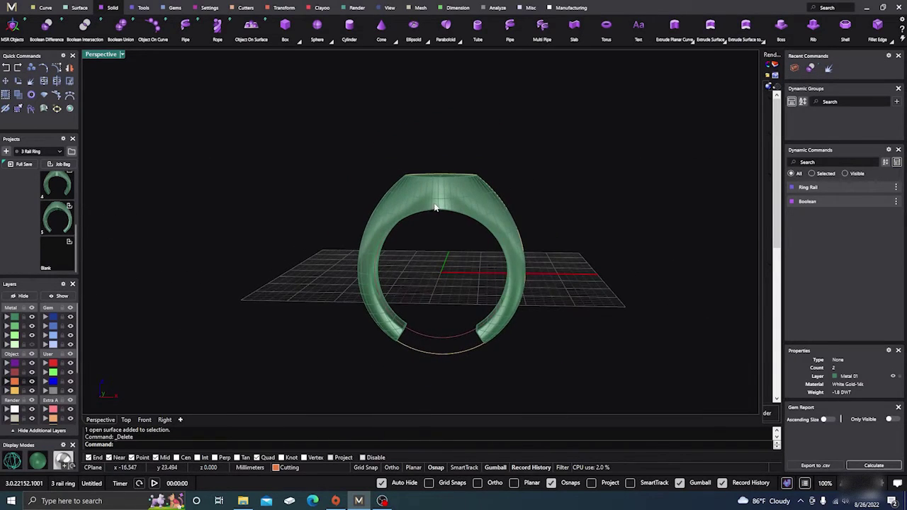
Explode the hollowed signet ring polysurface into separate surfaces
left_click(438, 207)
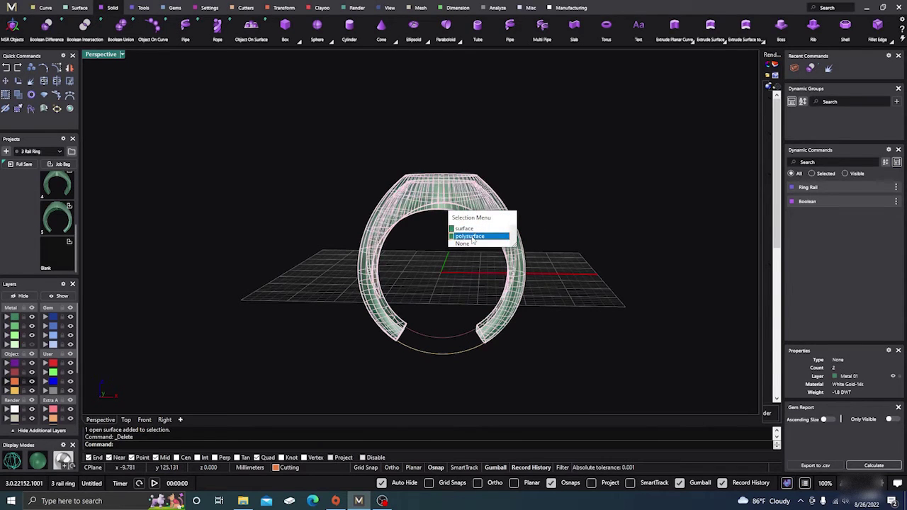
left_click(471, 238)
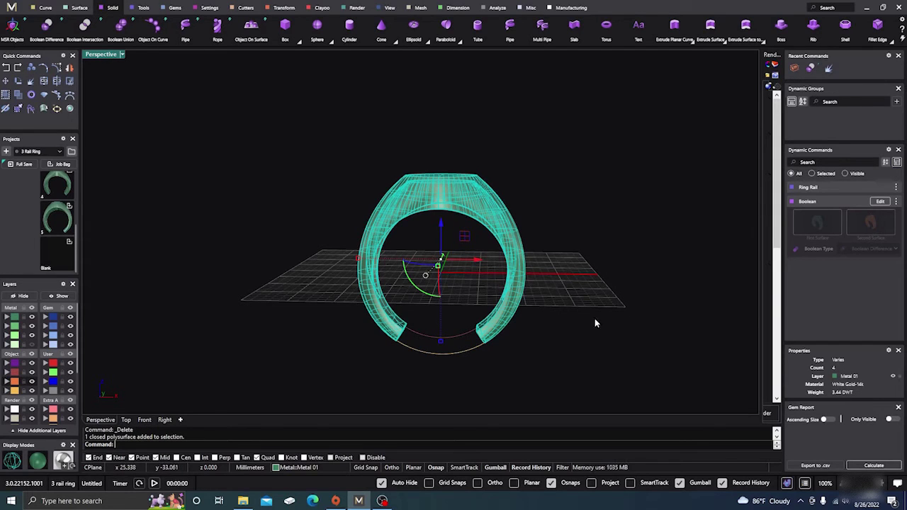
mouse_move(593, 324)
right_mouse_down()
mouse_move(561, 324)
mouse_move(541, 300)
mouse_move(560, 203)
mouse_move(593, 245)
right_mouse_up()
left_click(464, 184)
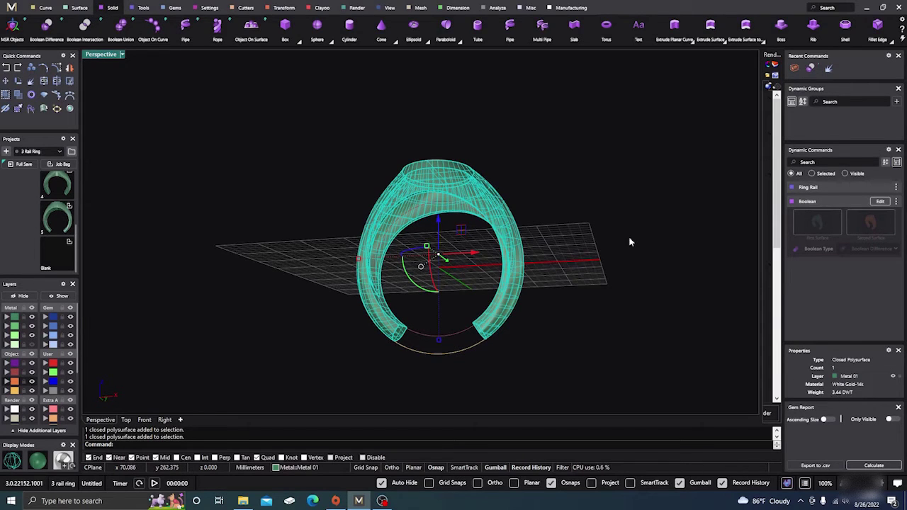
left_click(597, 165)
right_click_drag(598, 163, 572, 155)
left_click(434, 167)
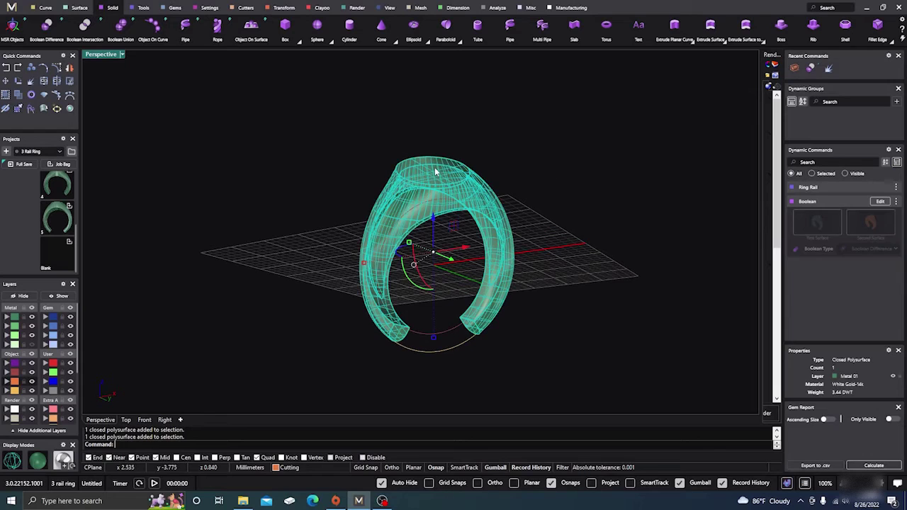
left_click(30, 87)
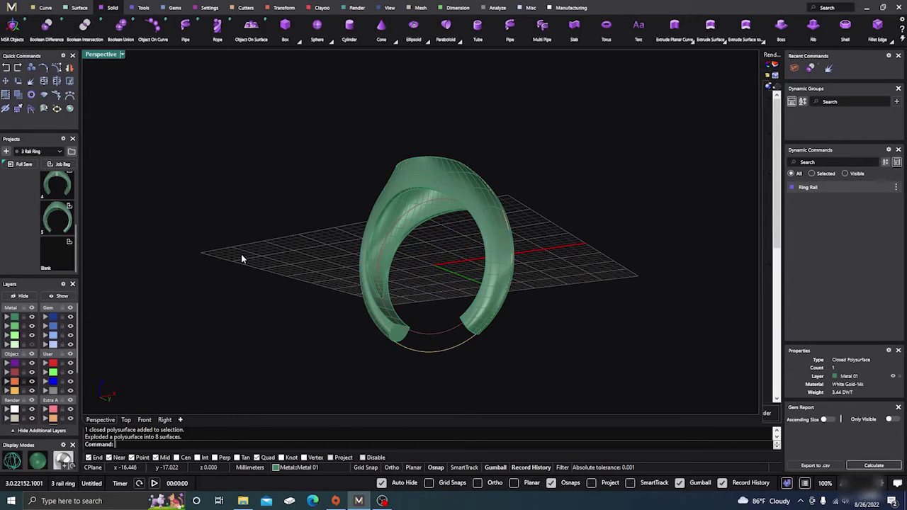
Delete the flat end-cap surfaces at both open ends of the ring's shank
left_click(402, 337)
left_click(432, 360)
key("Delete")
left_click(398, 336)
key("Delete")
right_click_drag(405, 348, 522, 364)
left_click(477, 339)
left_click(474, 344)
right_click_drag(568, 336, 537, 345)
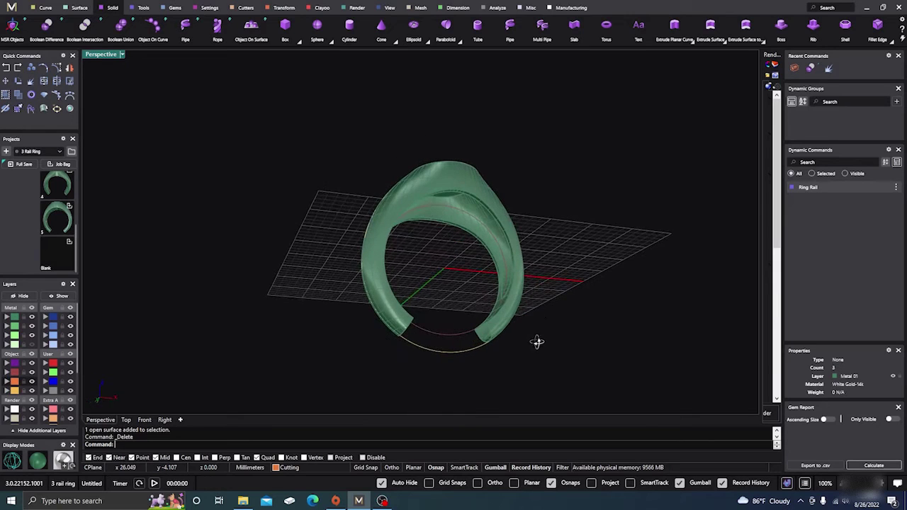
middle_click(791, 446)
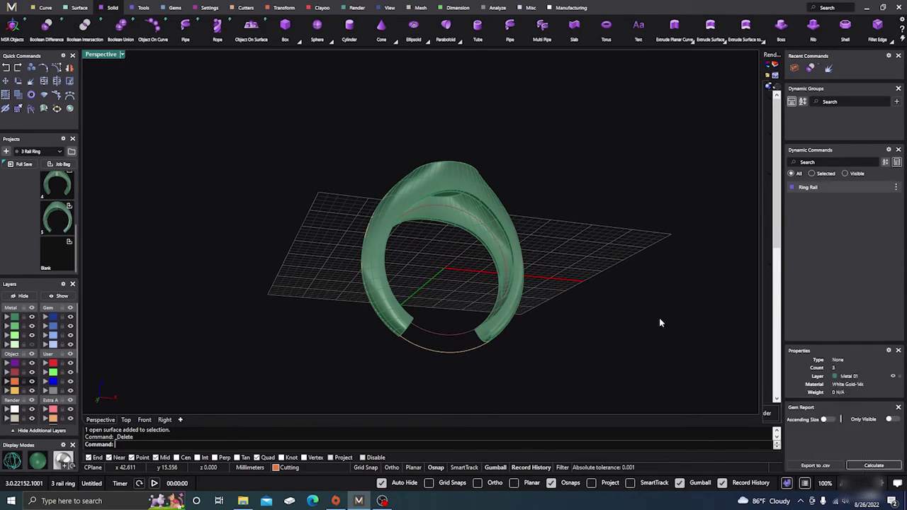
right_click_drag(371, 367, 327, 352)
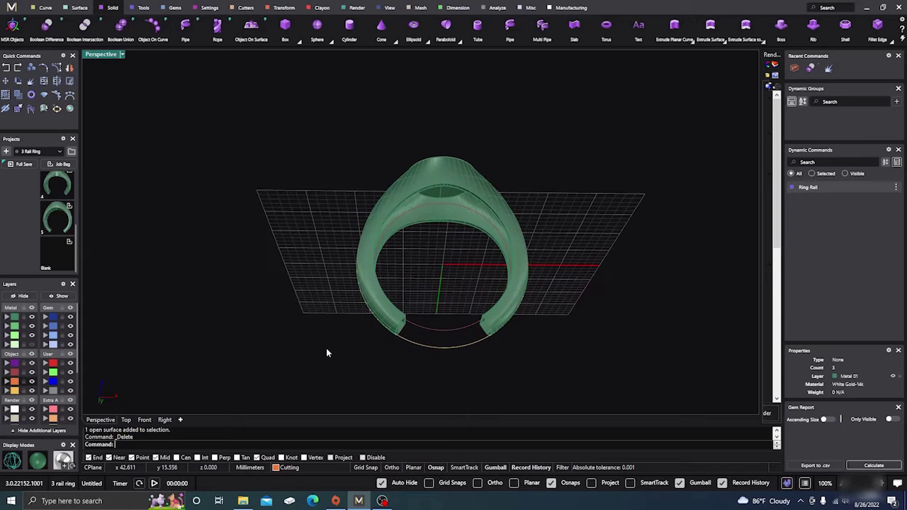
Show the Metal 04 layer holding the bottom shank piece and join it with all the ring surfaces
left_click(31, 344)
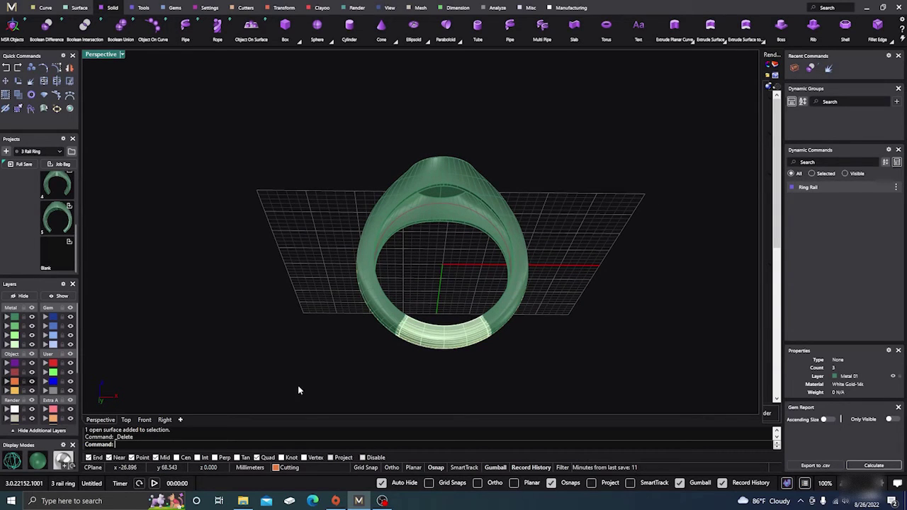
left_click_drag(299, 391, 600, 133)
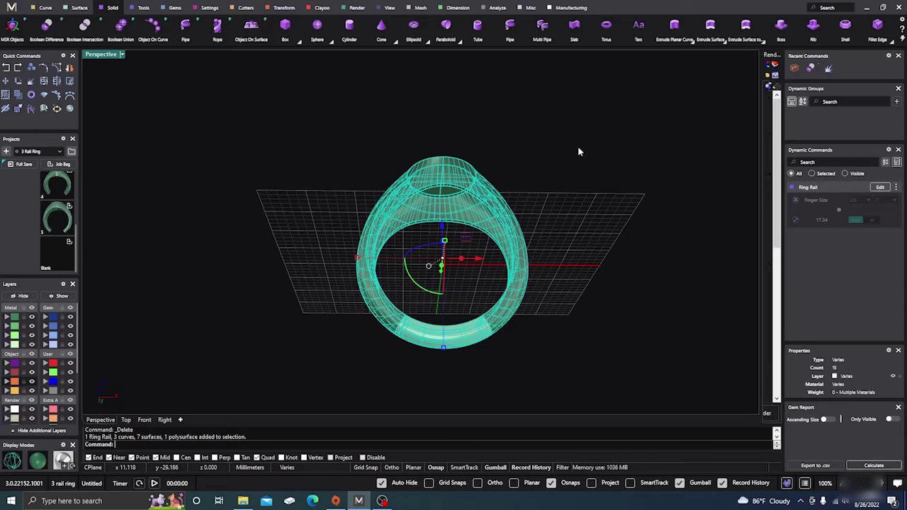
left_click(45, 82)
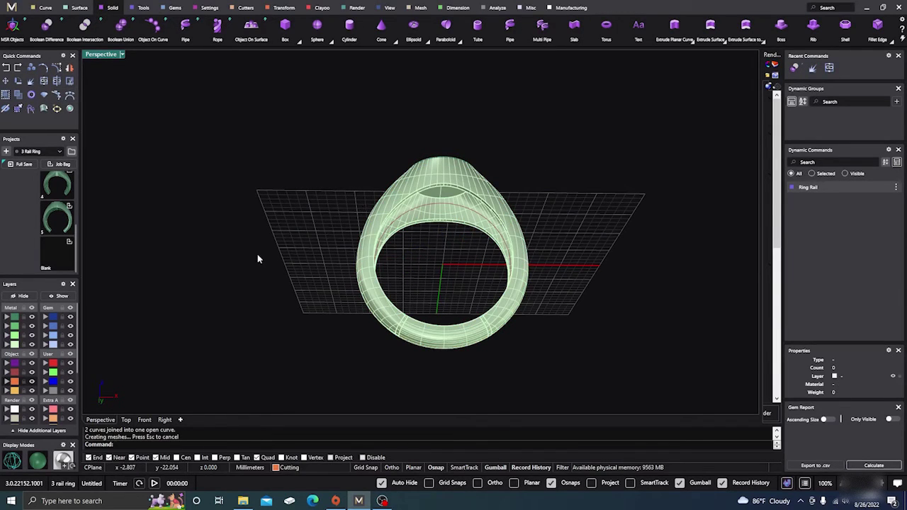
Assign the joined ring to the Metal 01 layer
left_click(359, 253)
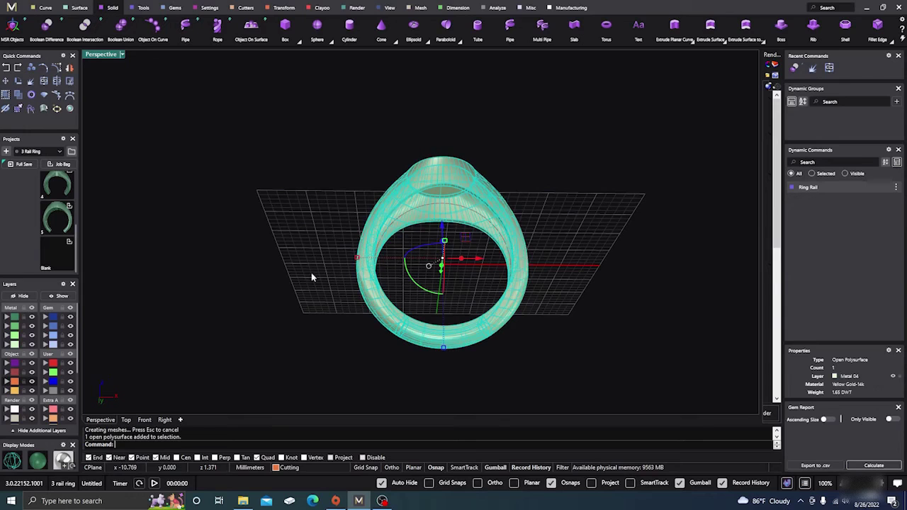
left_click(8, 318)
left_click(392, 229)
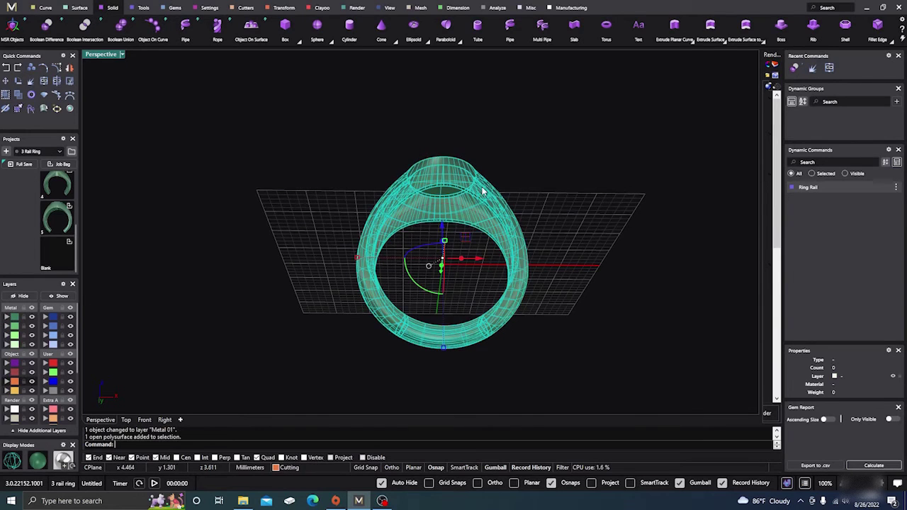
left_click(591, 326)
mouse_move(591, 326)
right_mouse_down()
mouse_move(602, 290)
mouse_move(534, 253)
right_mouse_up()
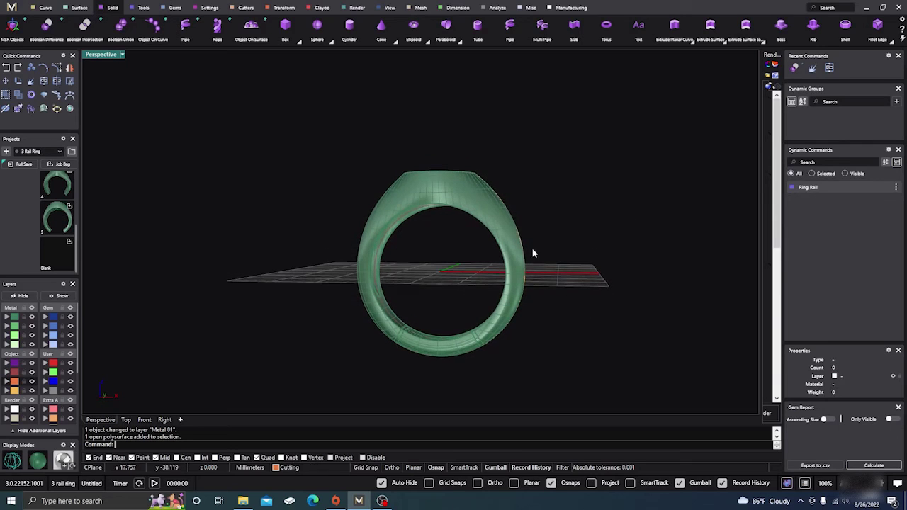
Examine the joined ring from several angles, focusing on the seams between the bottom shank piece and the ring's sides
left_click(482, 195)
mouse_move(564, 219)
right_mouse_down()
mouse_move(562, 296)
mouse_move(543, 300)
right_mouse_up()
left_click(461, 356)
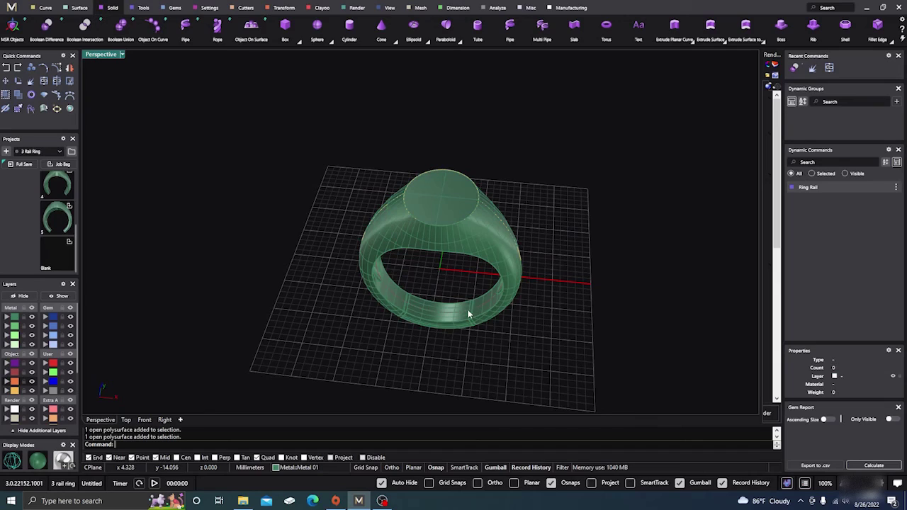
scroll(467, 310, "up", 4)
right_click_drag(418, 350, 385, 333)
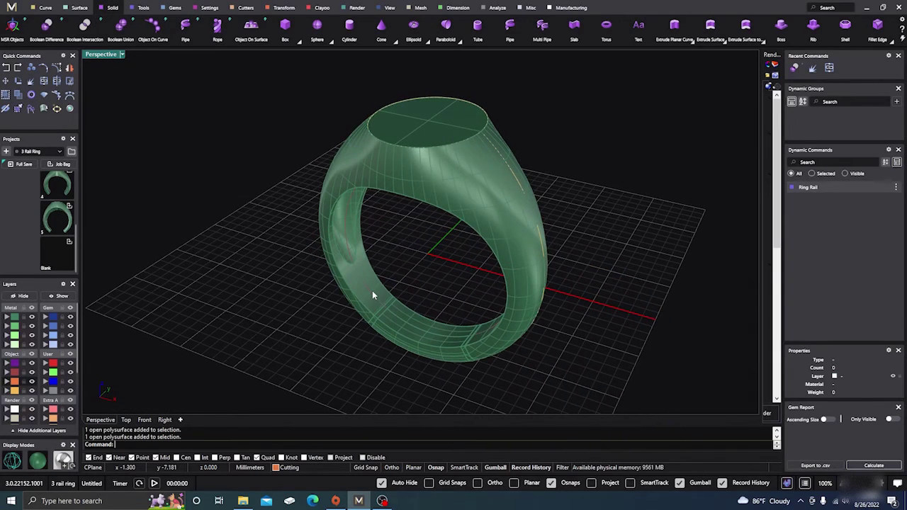
scroll(374, 312, "up", 5)
left_click(373, 317)
scroll(373, 317, "down", 3)
right_click_drag(399, 330, 404, 337)
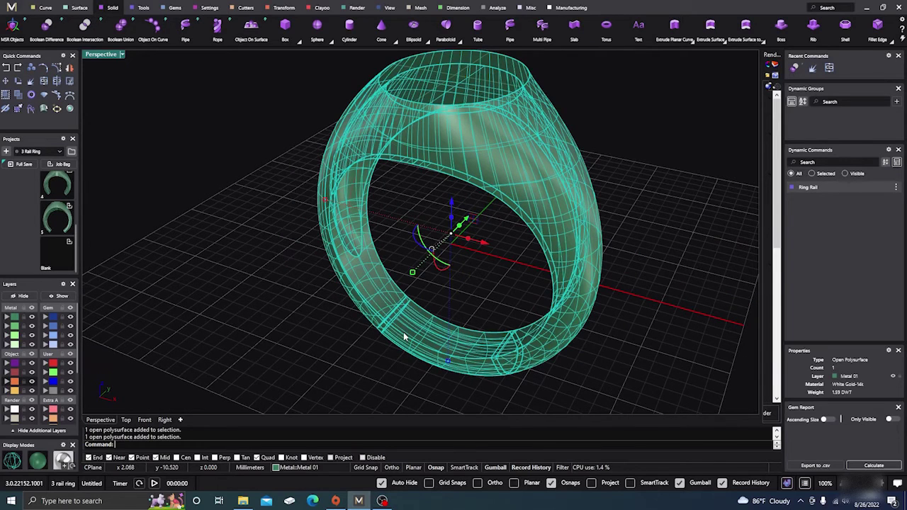
left_click(659, 287)
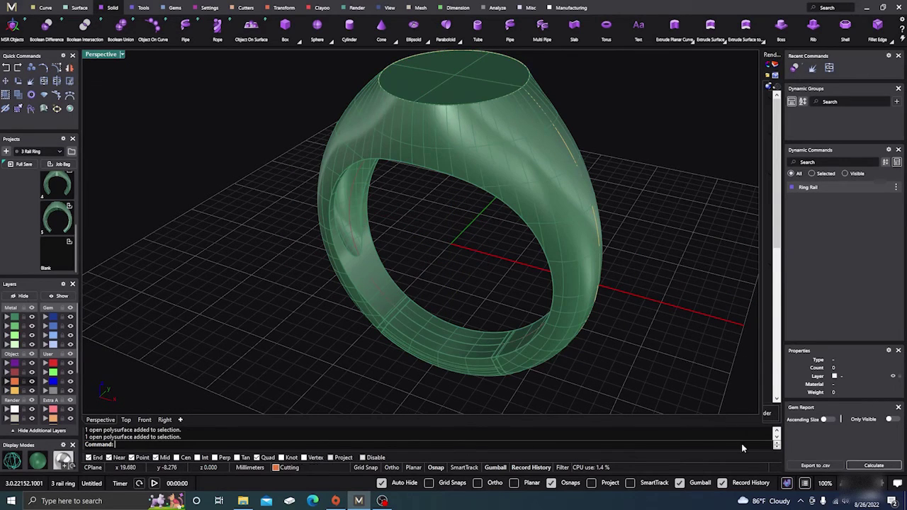
Show the naked edges of the joined ring polysurface and inspect them around the top face
left_click(788, 485)
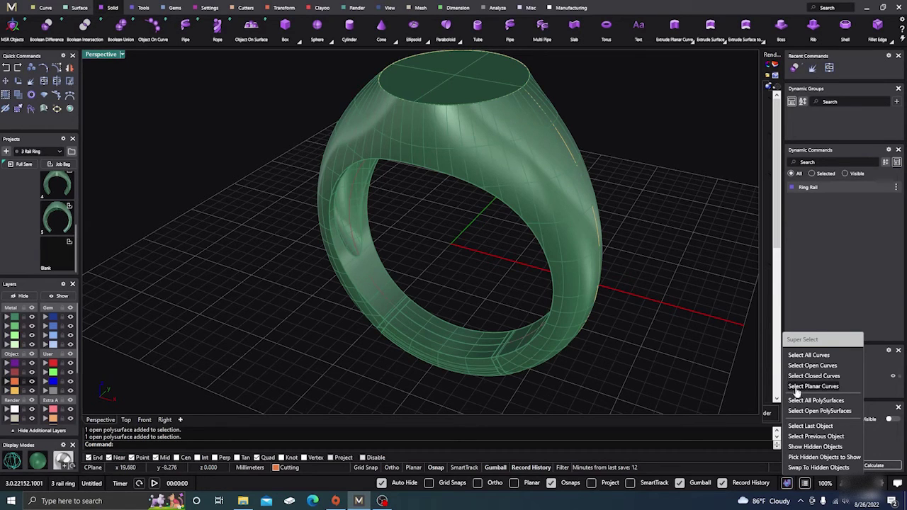
left_click(700, 298)
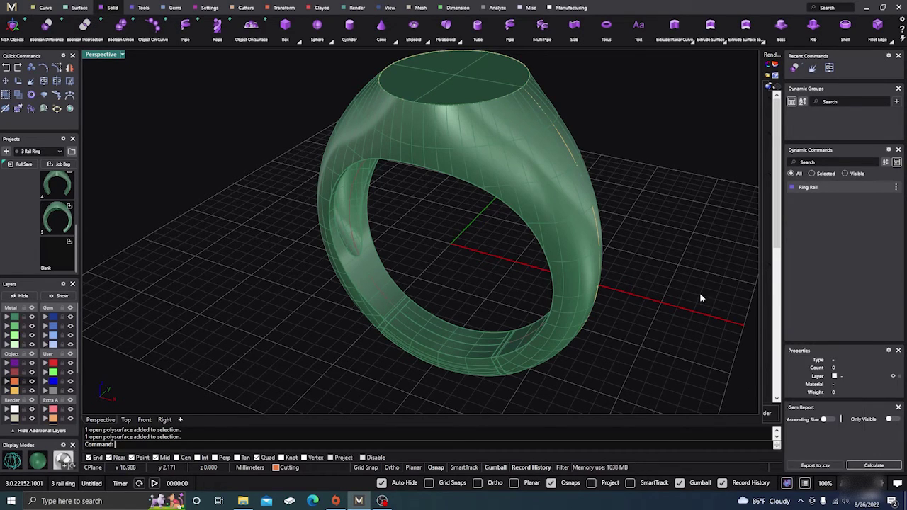
left_click(335, 265)
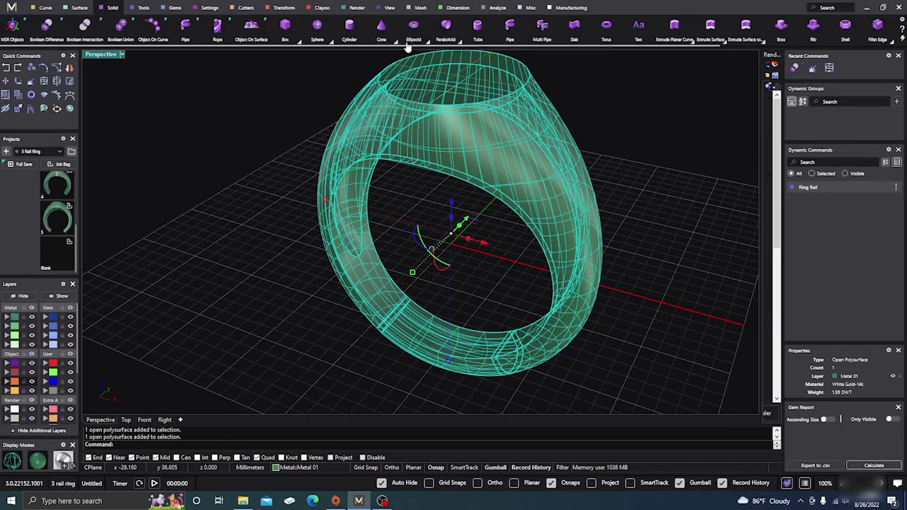
left_click(496, 8)
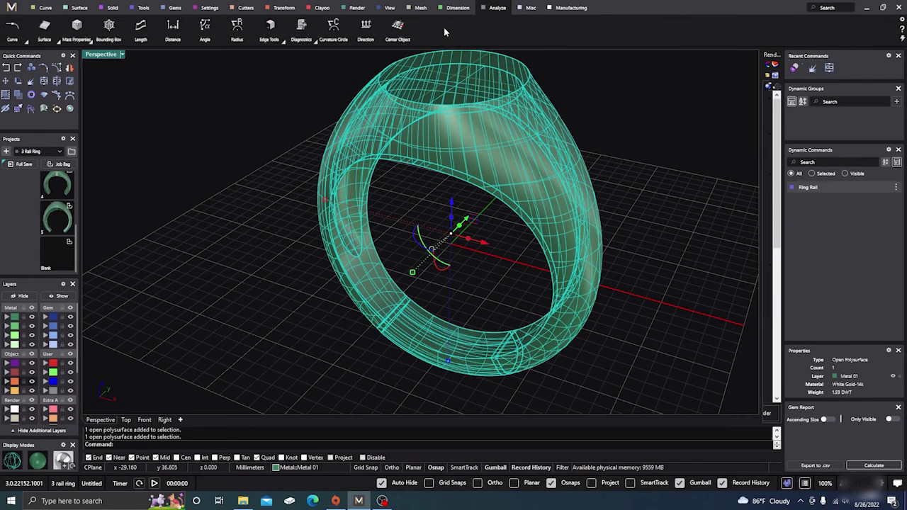
left_click(281, 44)
left_click(269, 61)
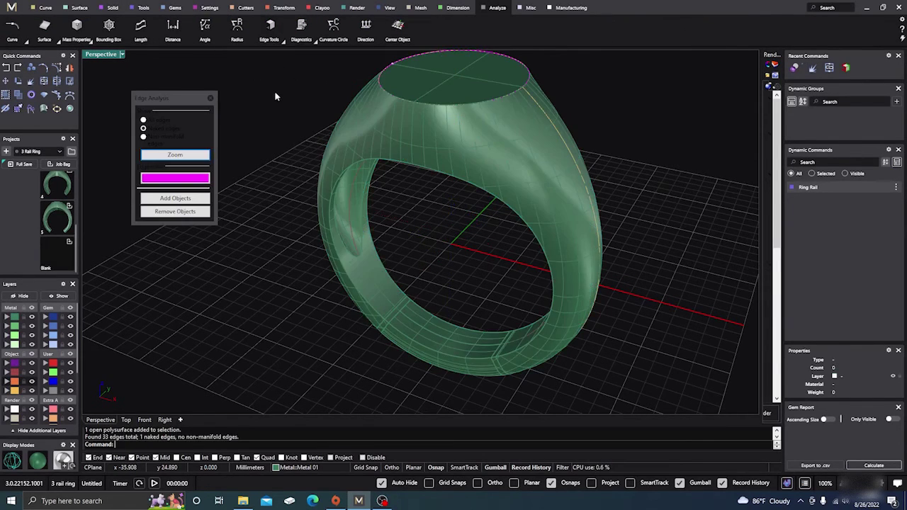
right_click_drag(399, 267, 434, 290)
left_click(210, 98)
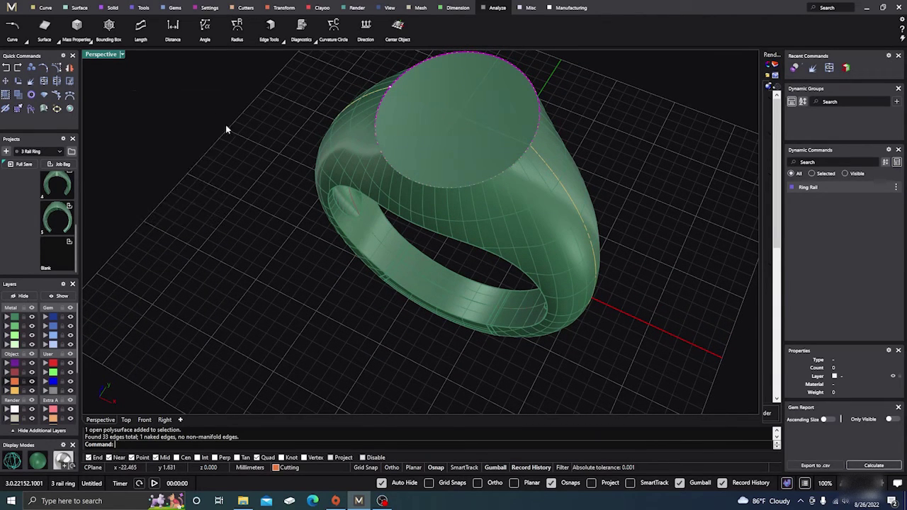
Check the flat surface covering the ring's top for naked edges with Show Edges
right_click(251, 237)
left_click(473, 115)
left_click(473, 116)
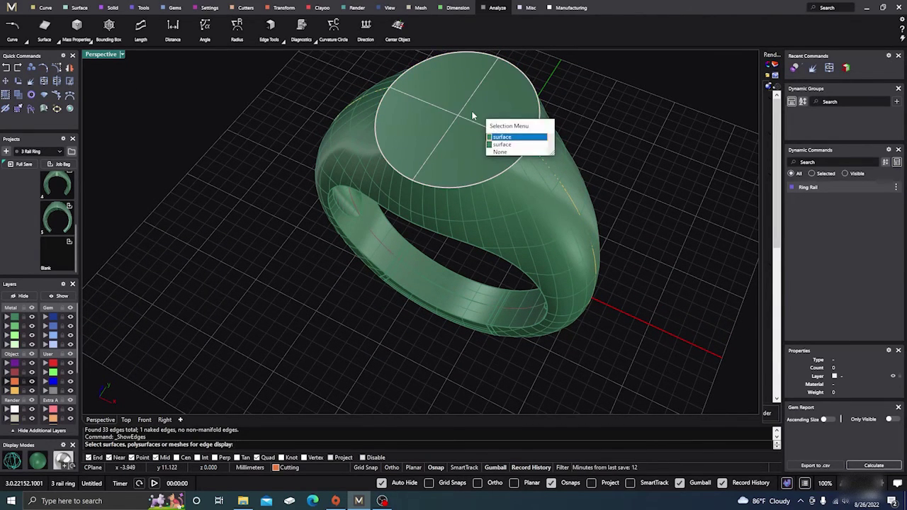
left_click(498, 137)
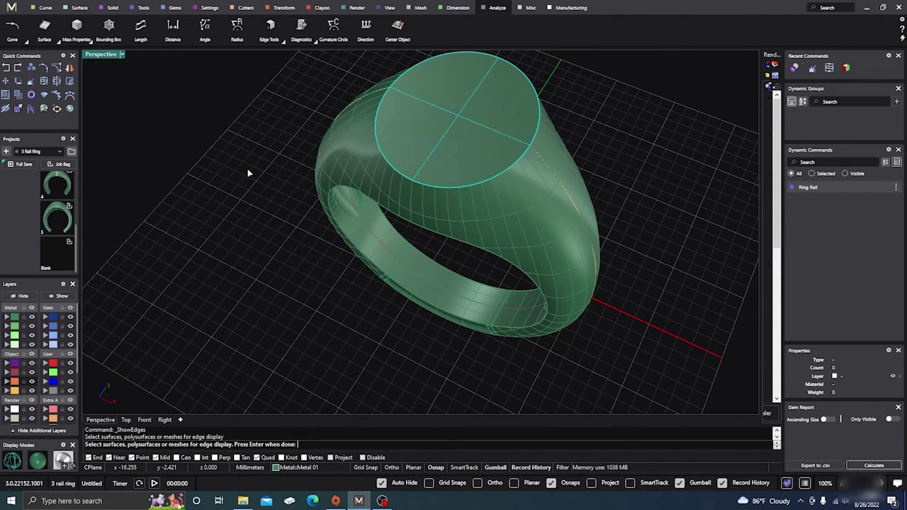
key("Return")
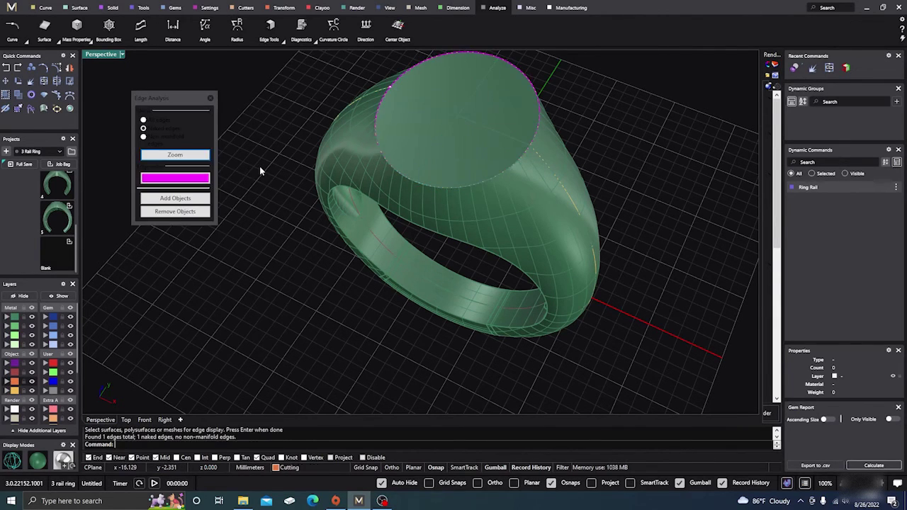
left_click(210, 97)
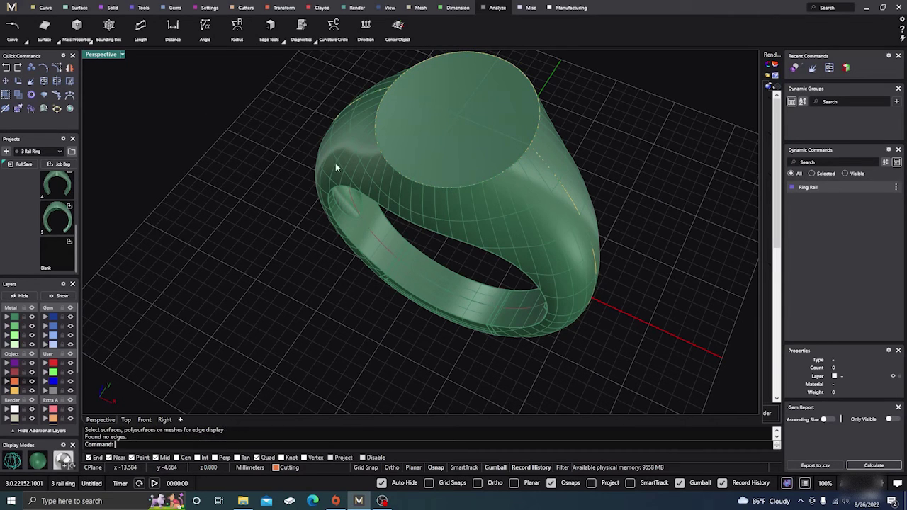
Delete one of the two overlapping flat surfaces on the ring's top
left_click(402, 137)
left_click(400, 138)
key("Delete")
Try deleting the remaining flat top surface, inspect the opening, and undo that deletion
left_click(406, 145)
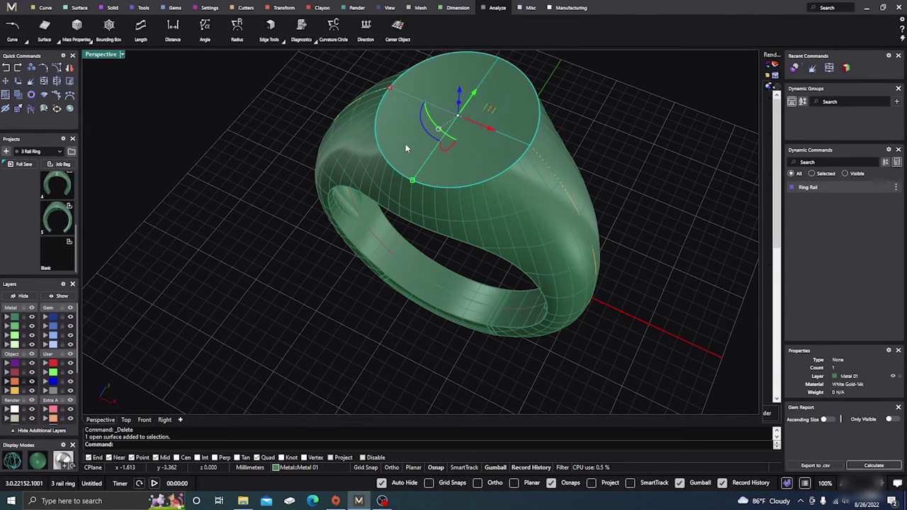
key("Delete")
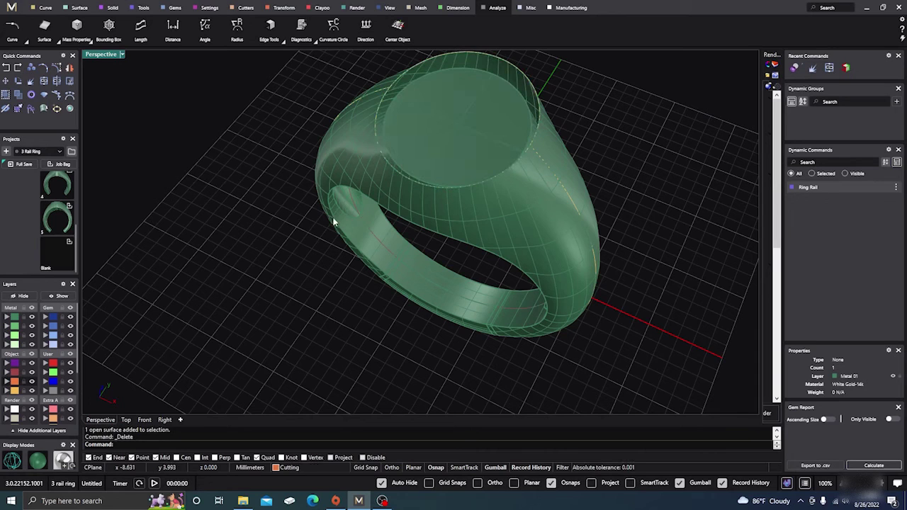
right_click_drag(330, 216, 328, 188)
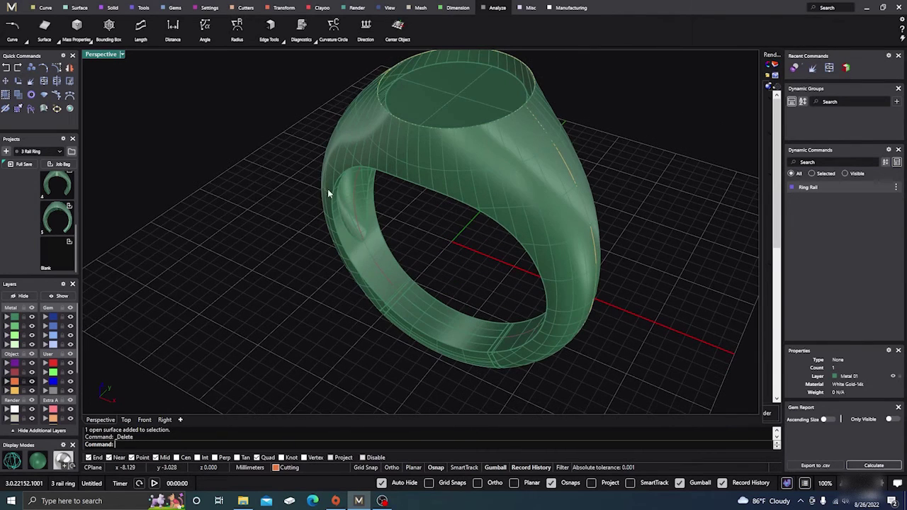
left_click(6, 69)
left_click(185, 179)
Join the flat top surface with the ring body
scroll(323, 294, "down", 5)
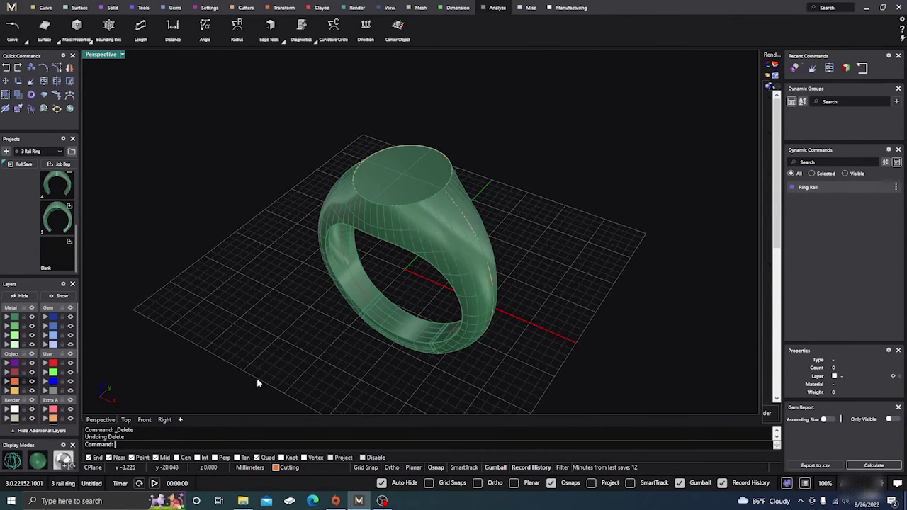
left_click_drag(256, 378, 561, 100)
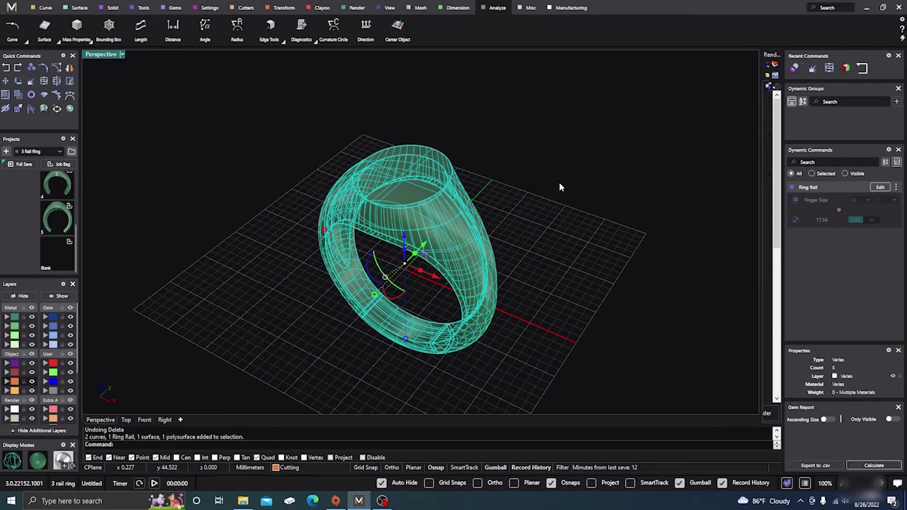
left_click(44, 81)
Select the joined ring to check whether it is closed, and examine its hollowed inside and overall shape
left_click(426, 223)
mouse_move(559, 321)
right_mouse_down()
mouse_move(610, 253)
mouse_move(614, 207)
mouse_move(585, 231)
mouse_move(507, 258)
right_mouse_up()
left_click(585, 231)
scroll(373, 301, "up", 9)
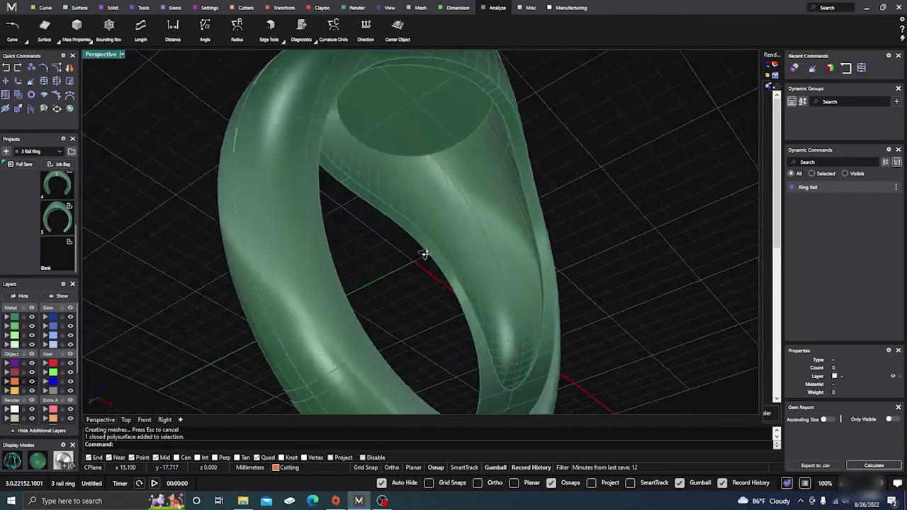
scroll(372, 304, "down", 7)
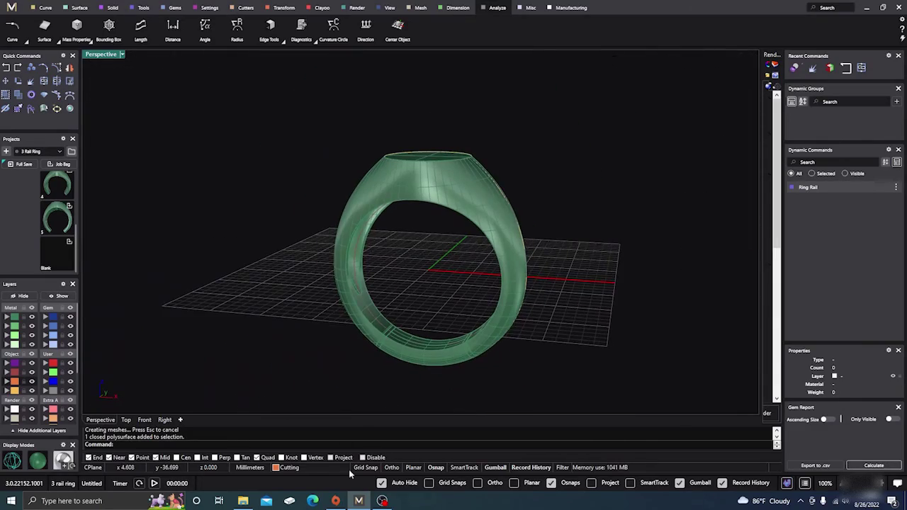